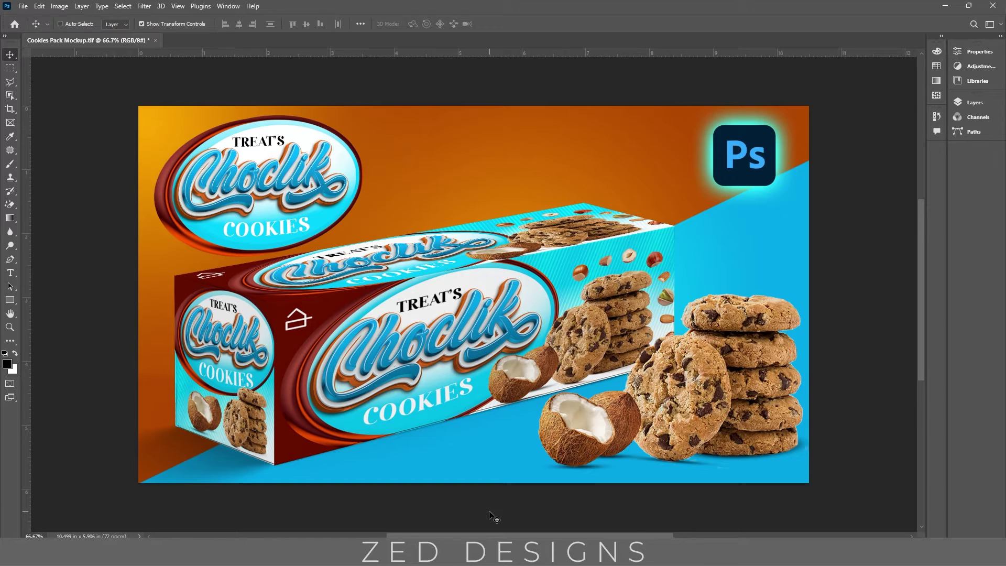
Step: Set up a new document in inches, 7.5 wide by 3 high, and select the resolution field
key("ctrl+n")
left_click(703, 179)
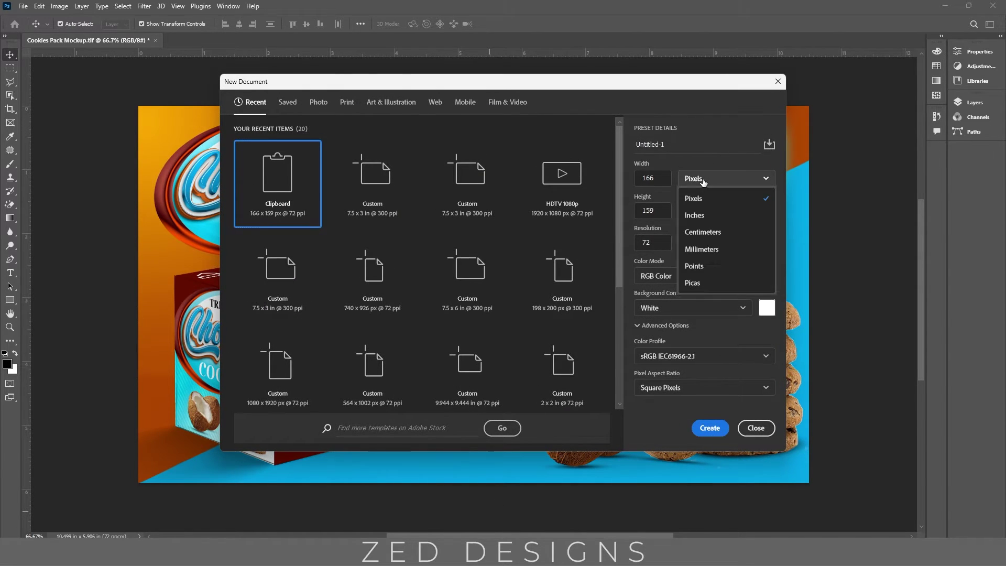
left_click(712, 213)
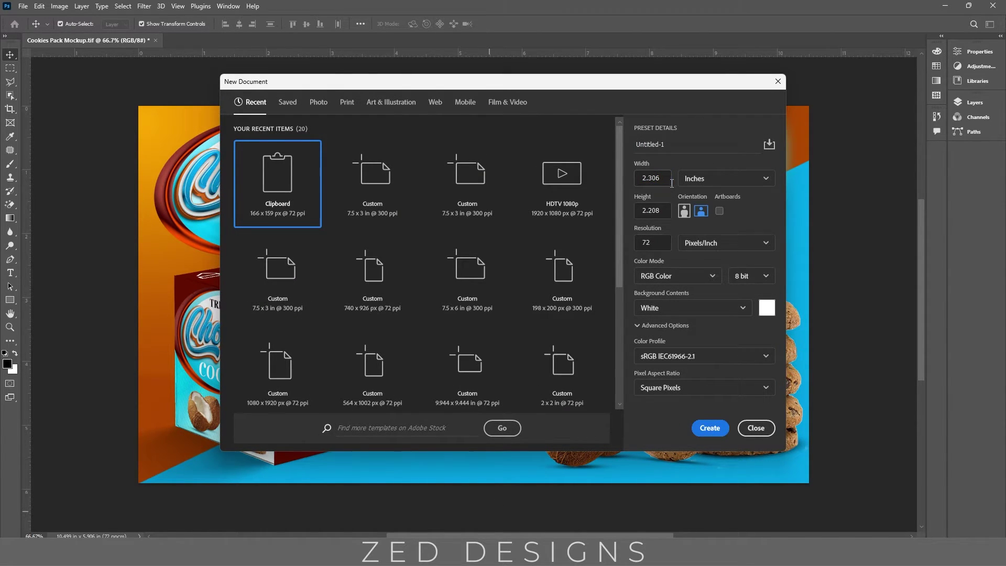
double_click(658, 181)
type("7.5")
key("Tab")
key("Tab")
type("3")
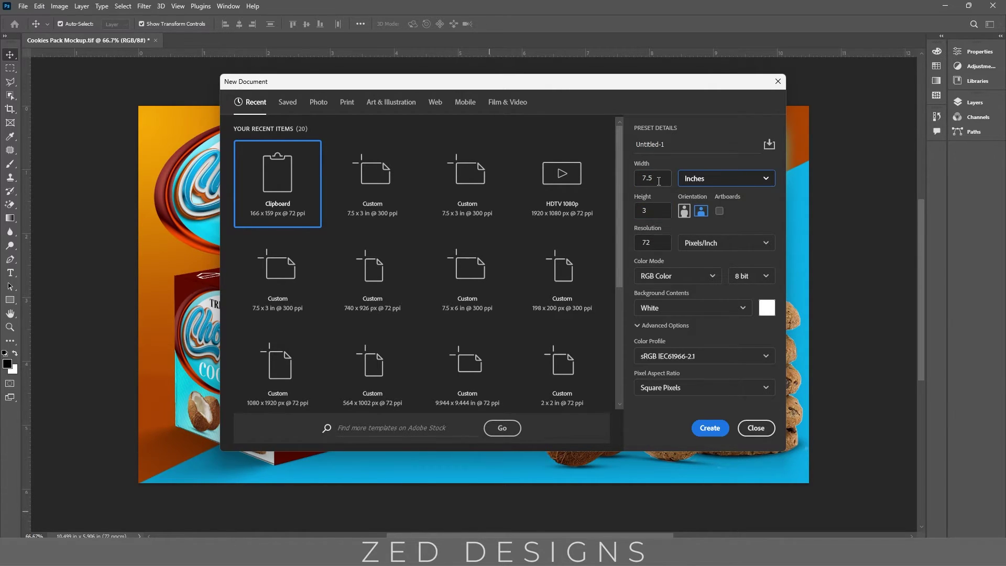
left_click(651, 244)
double_click(650, 244)
Step: Enter the resolution, expand the side panels and add a Gradient Fill layer
type("300")
left_click(710, 427)
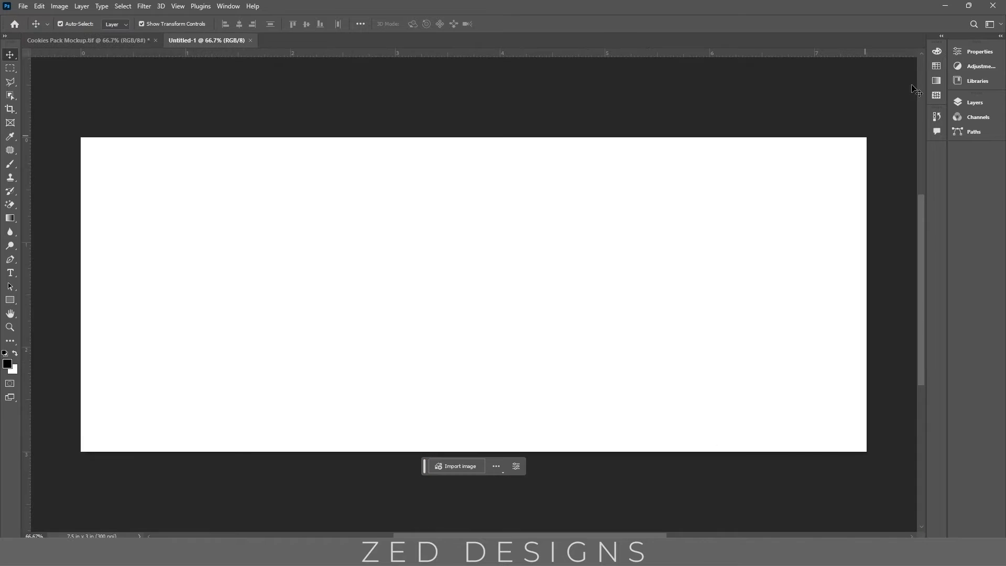
left_click(999, 39)
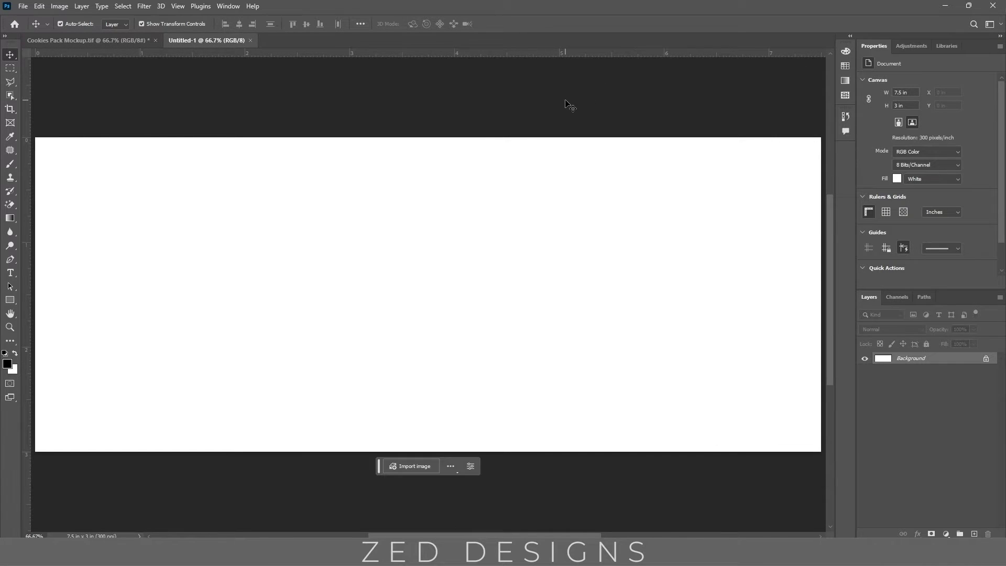
left_click(946, 534)
left_click(957, 366)
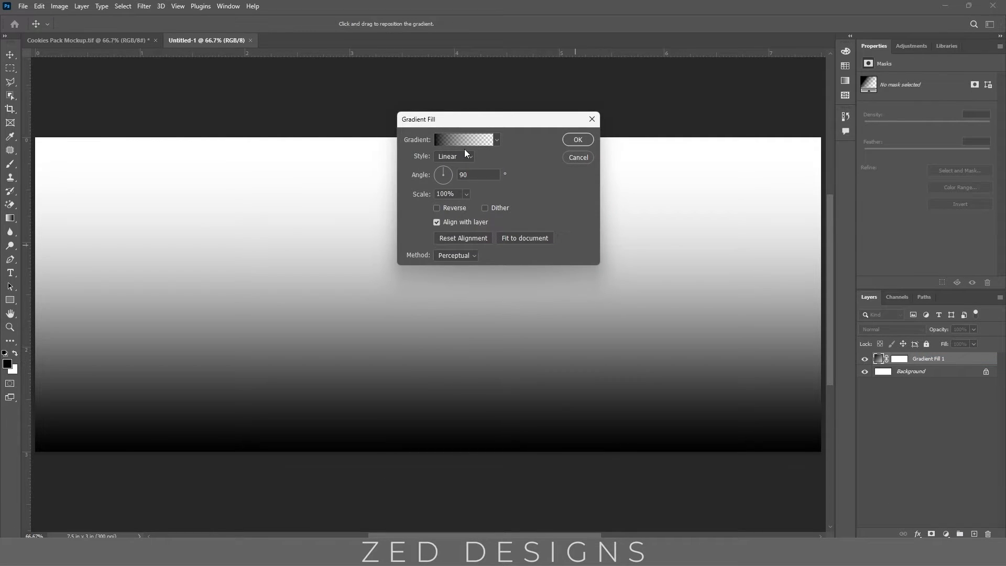
Step: Set the gradient's left colour stop to cyan 00ffcf
left_click(463, 139)
left_click(595, 275)
left_click(638, 320)
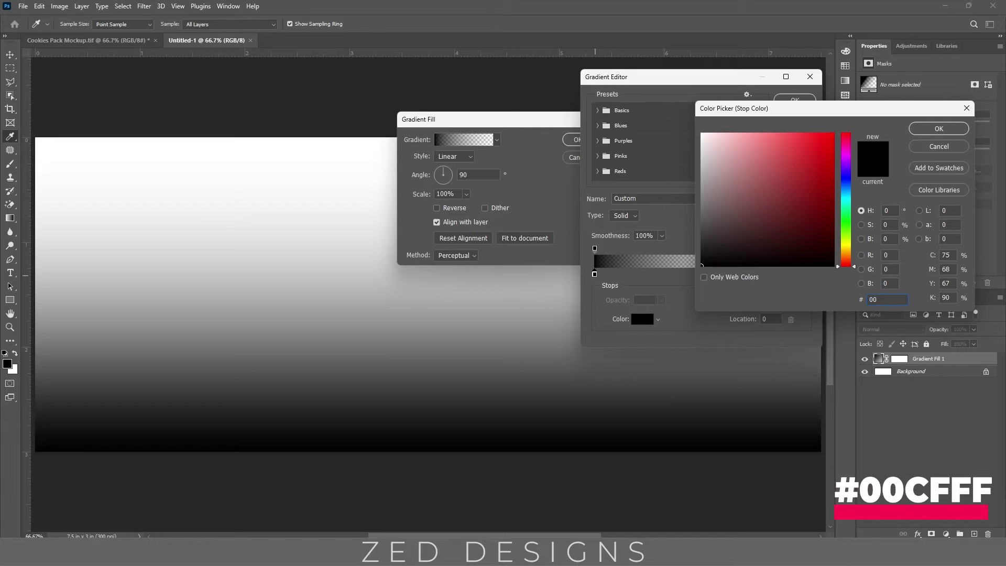
type("00ff")
type("cfff")
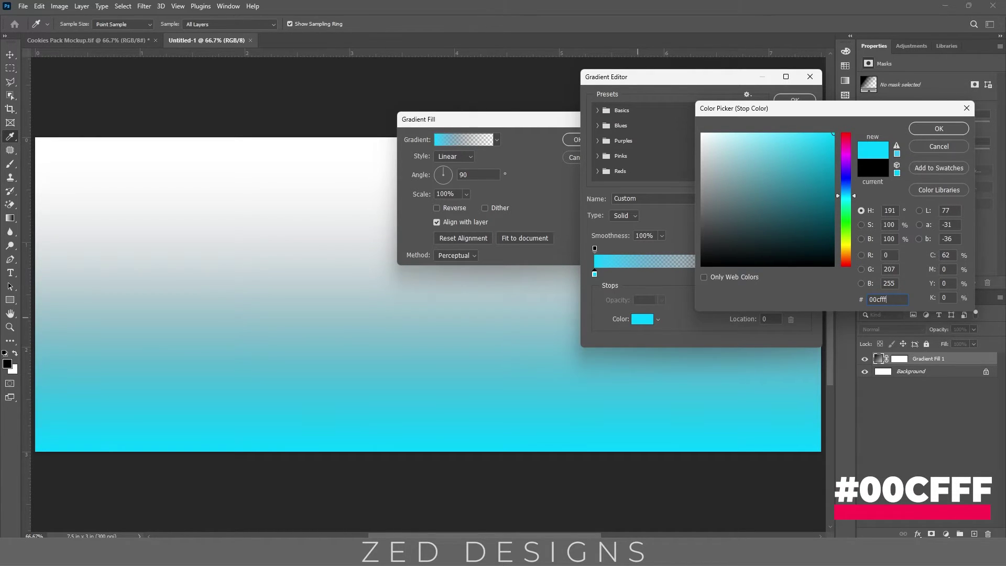
left_click(929, 127)
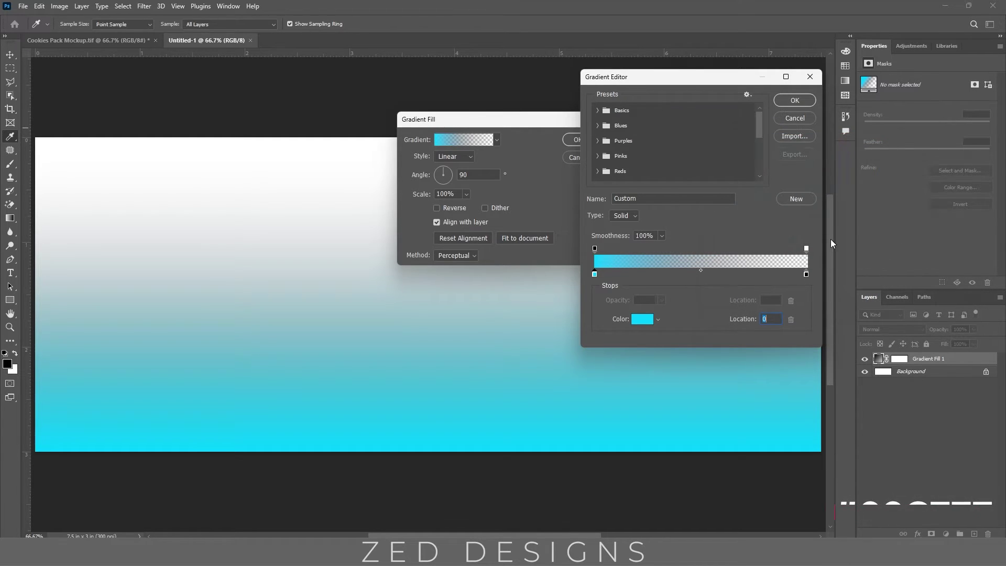
Step: Make the right stop 100% opaque and white (fff), then accept the gradient
left_click(805, 248)
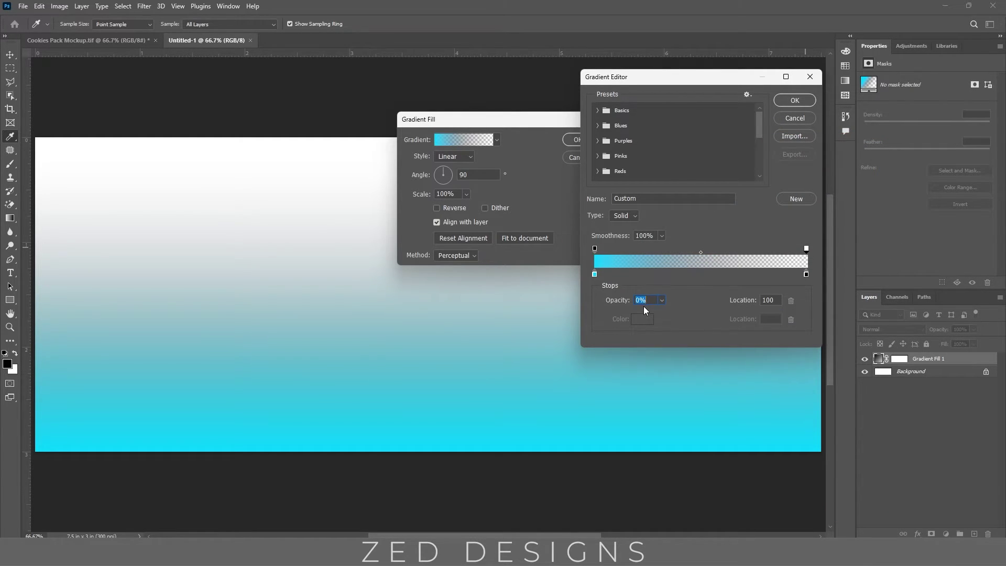
type("100")
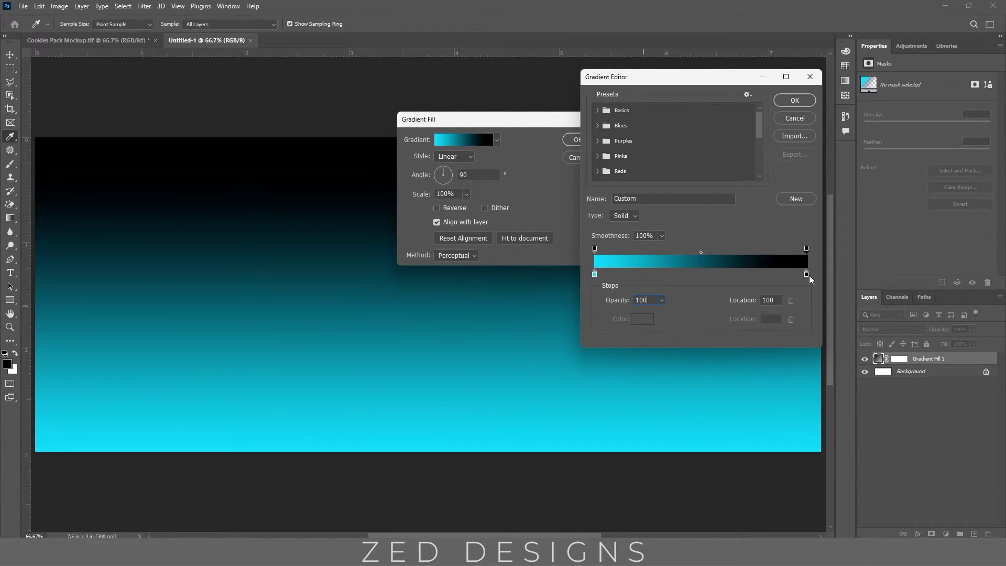
left_click(806, 273)
left_click(636, 321)
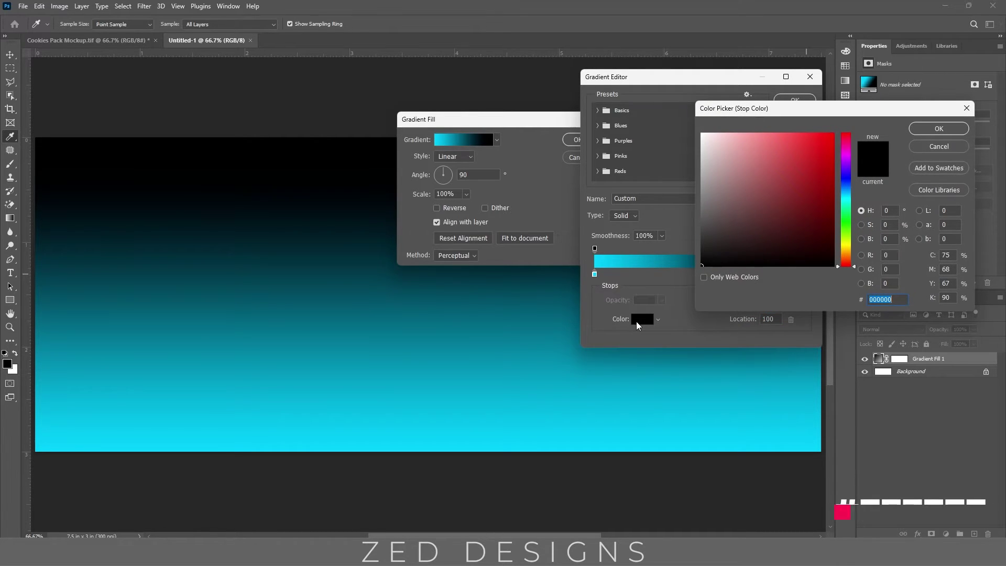
type("ffffff")
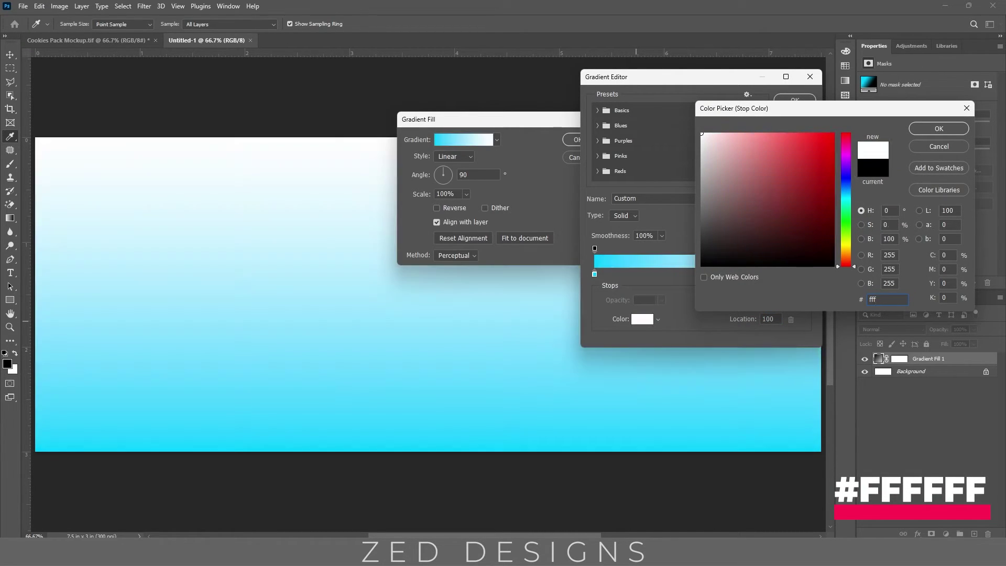
key("Return")
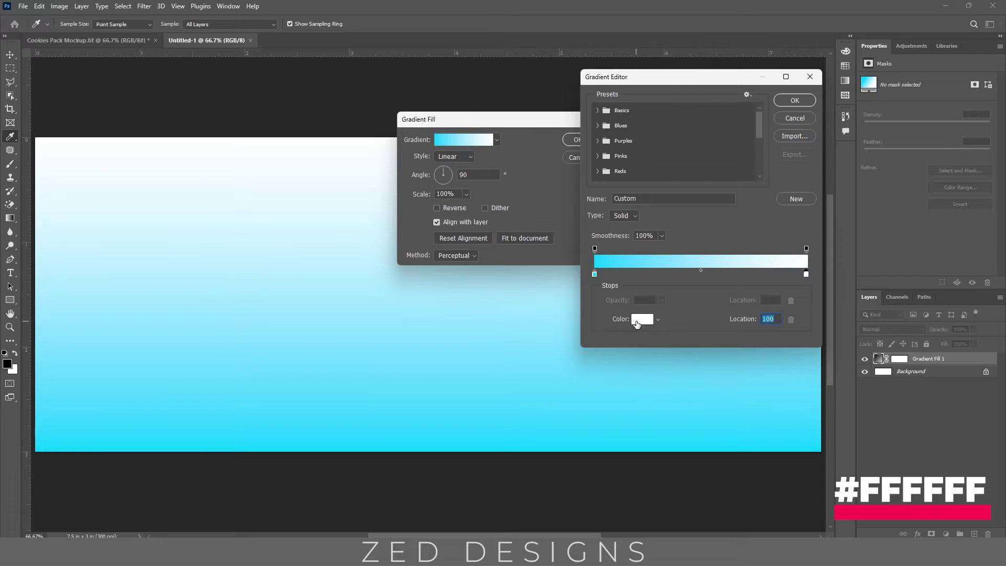
left_click(796, 105)
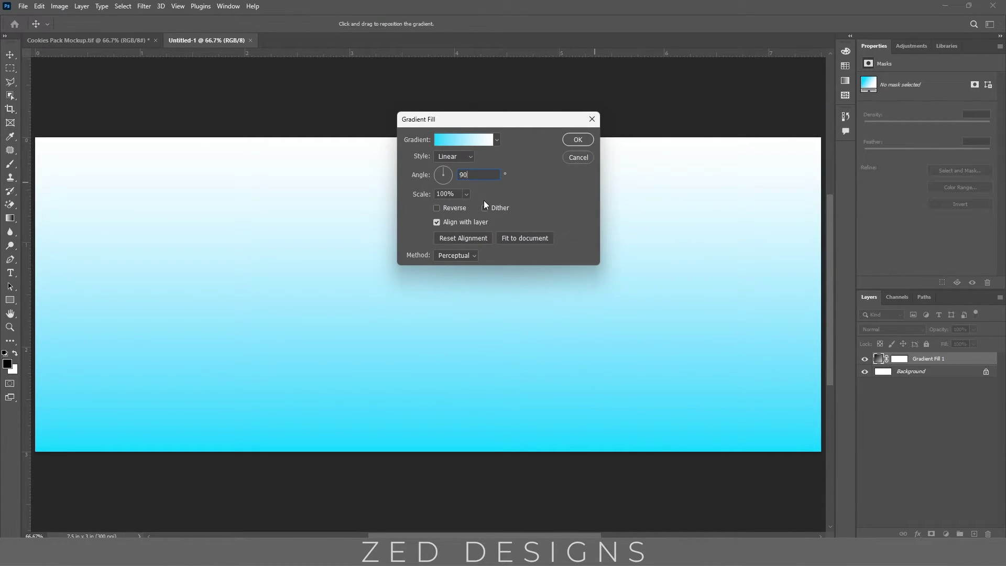
Step: Apply the gradient at -90°, then lower it, shorten the transition and lower the midpoint
type("-")
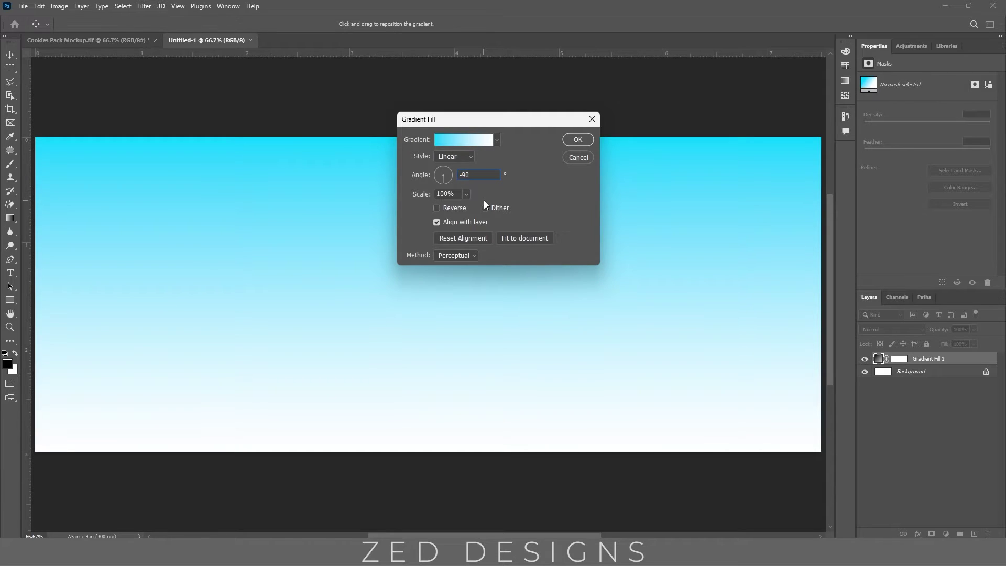
left_click(577, 139)
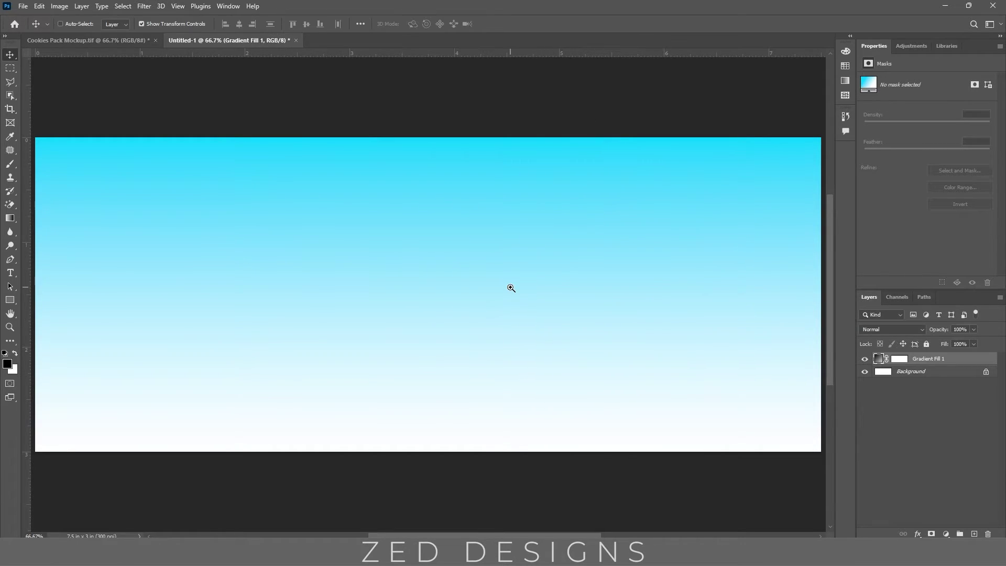
scroll(511, 285, "down", 3)
key("g")
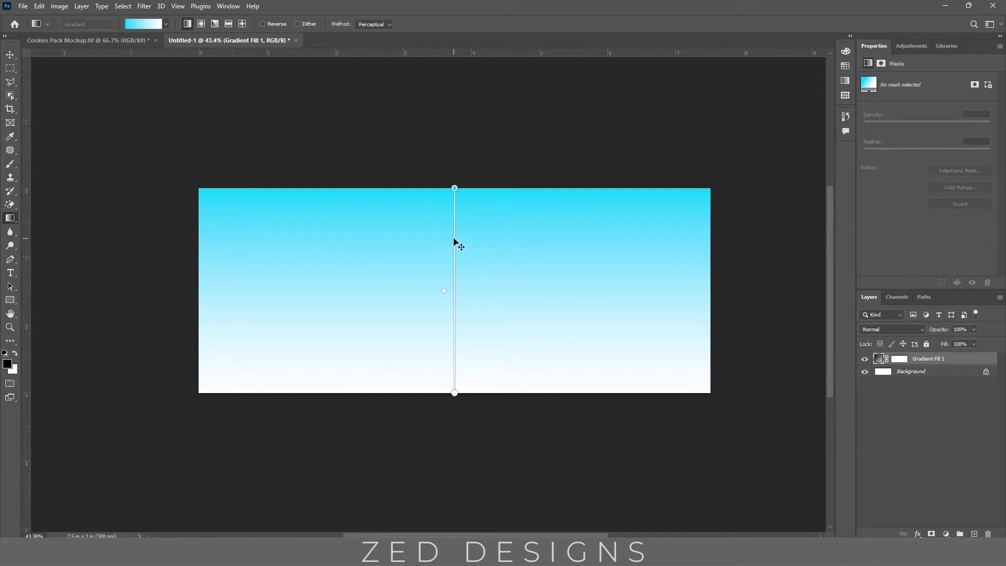
left_click_drag(455, 242, 456, 297)
left_click_drag(454, 448, 455, 413)
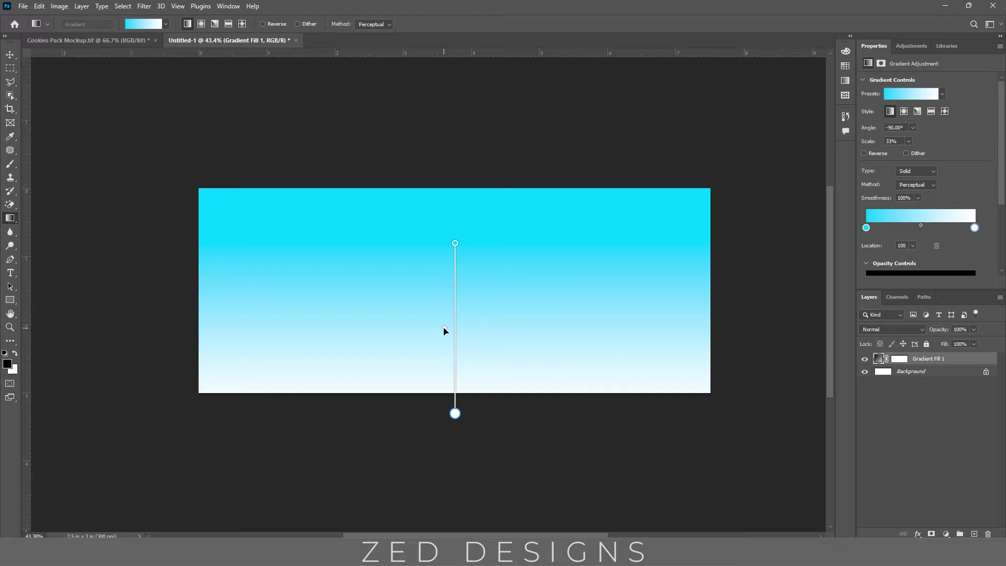
left_click_drag(444, 330, 443, 352)
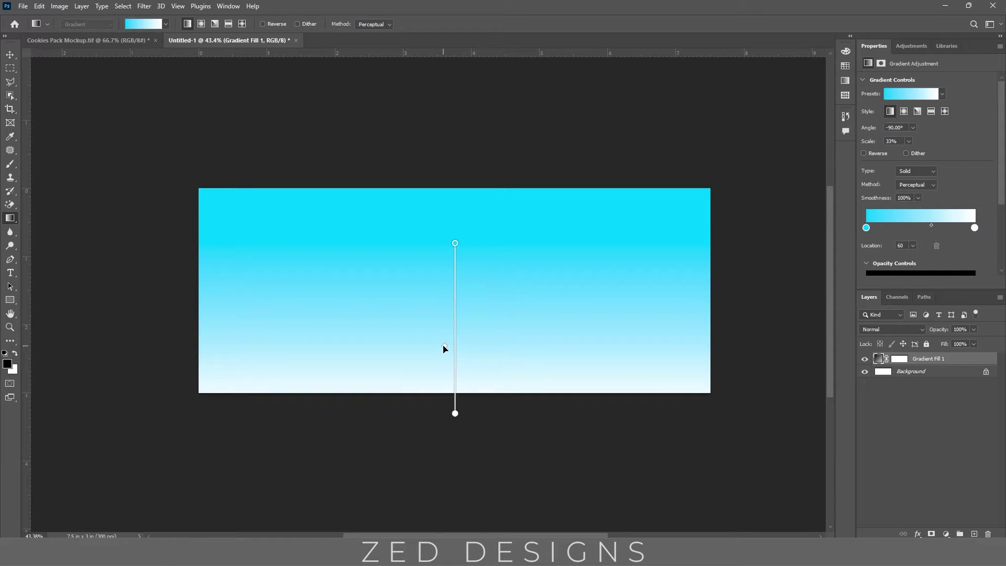
key("v")
left_click_drag(503, 301, 520, 312)
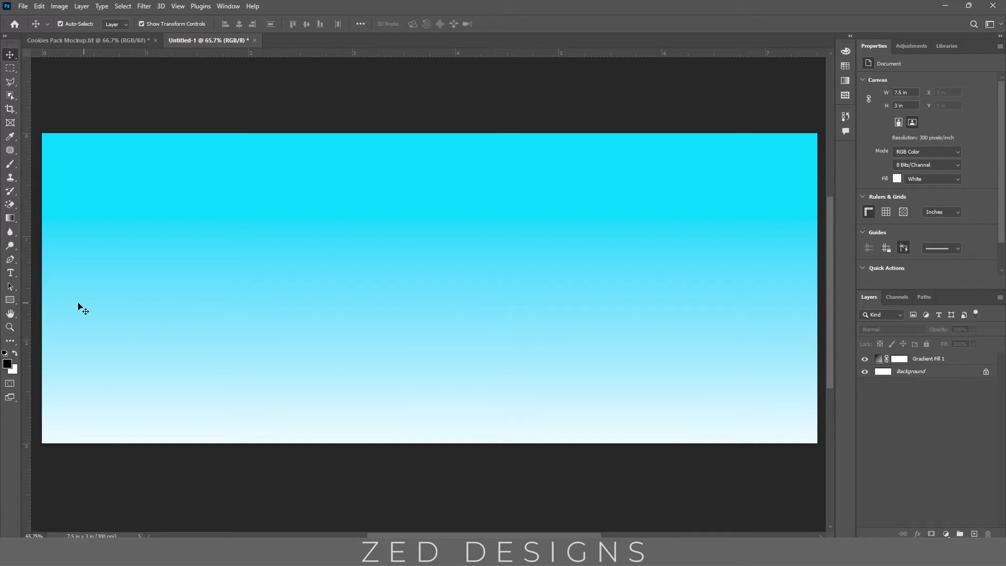
Step: Draw a large ellipse on the left and stretch it taller and wider
left_click(9, 299)
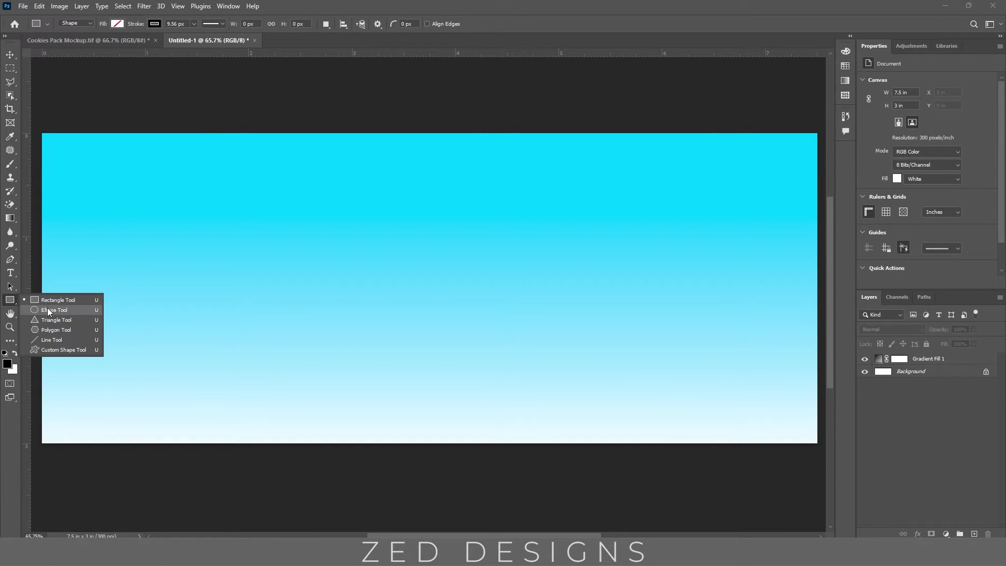
left_click(49, 310)
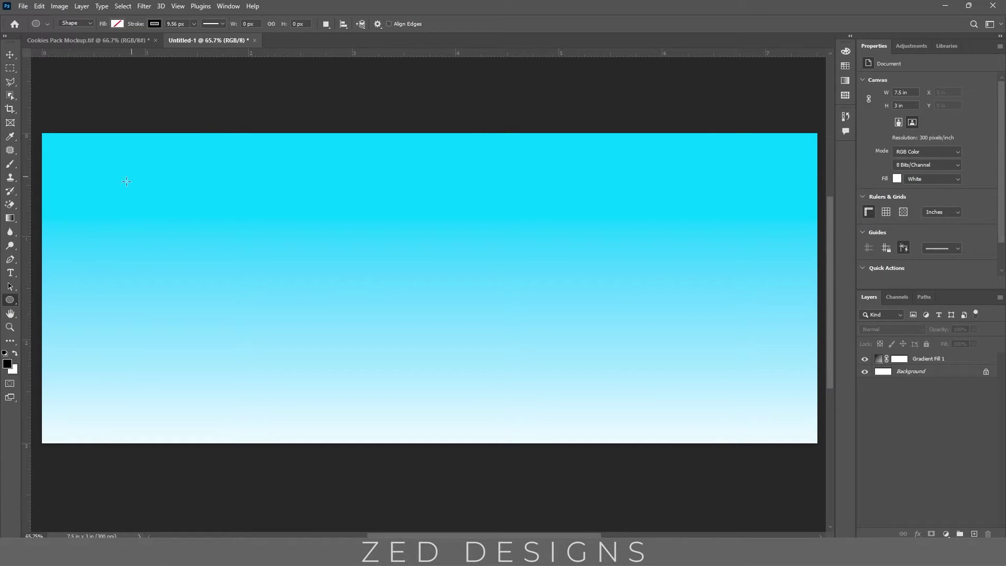
mouse_move(68, 177)
left_mouse_down()
mouse_move(355, 348)
mouse_move(465, 381)
mouse_move(567, 433)
left_mouse_up()
key("v")
left_click_drag(317, 169, 318, 139)
left_click_drag(67, 289, 52, 287)
left_click_drag(567, 286, 557, 284)
key("Return")
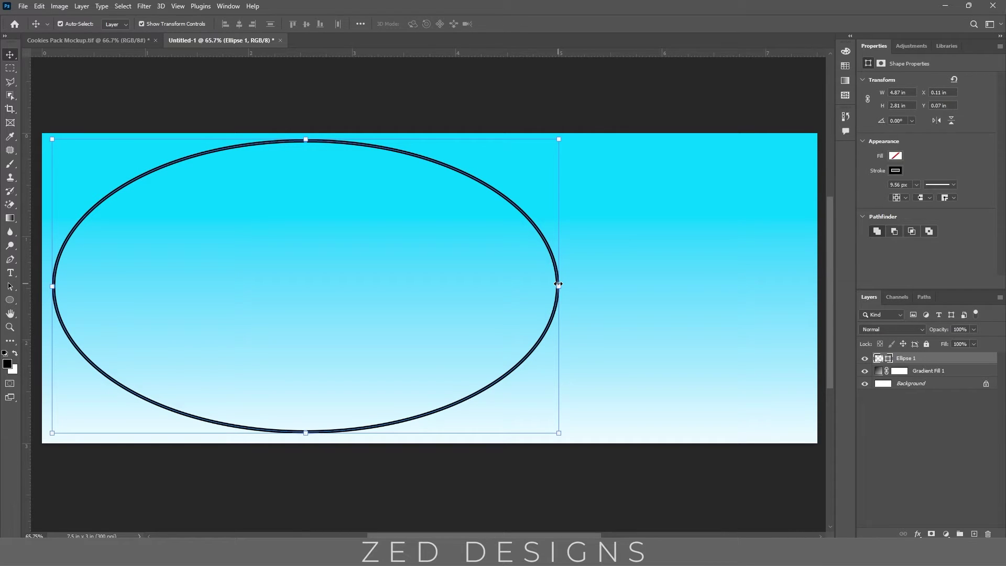
Step: Fill the ellipse with #6B1000 and set its stroke to no colour
left_click(897, 156)
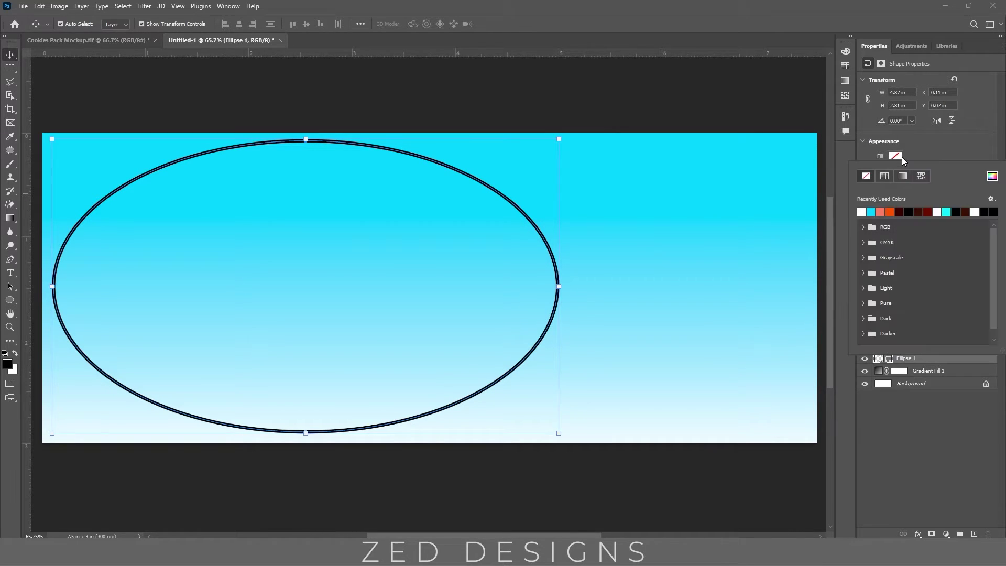
left_click(992, 178)
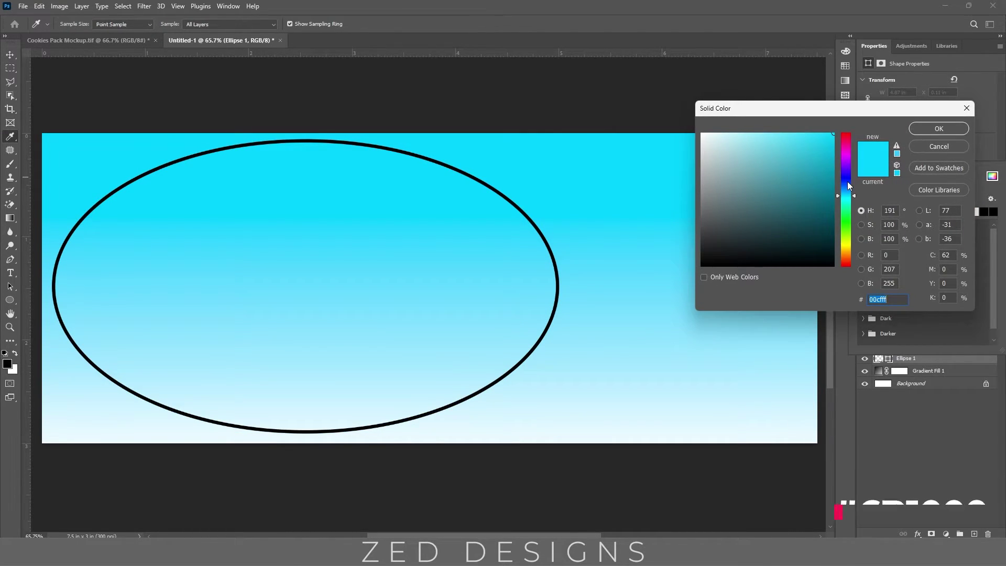
type("6b1000")
key("Return")
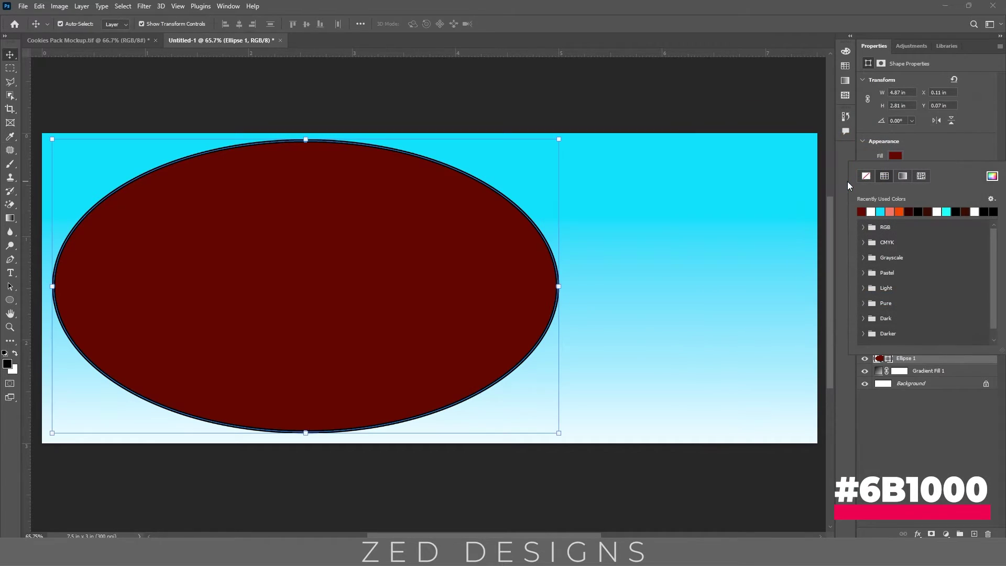
left_click(892, 160)
left_click(897, 170)
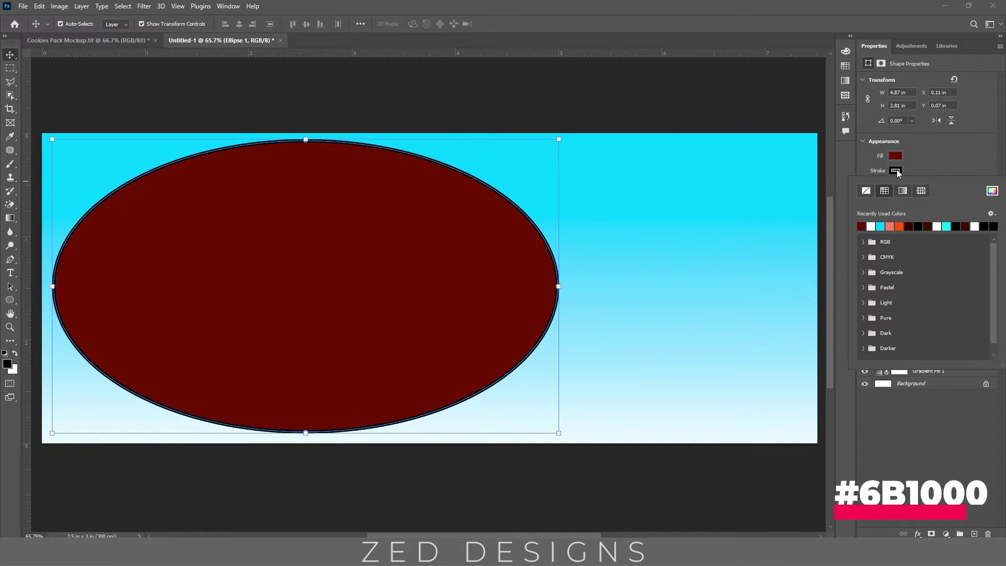
left_click(865, 190)
left_click(941, 156)
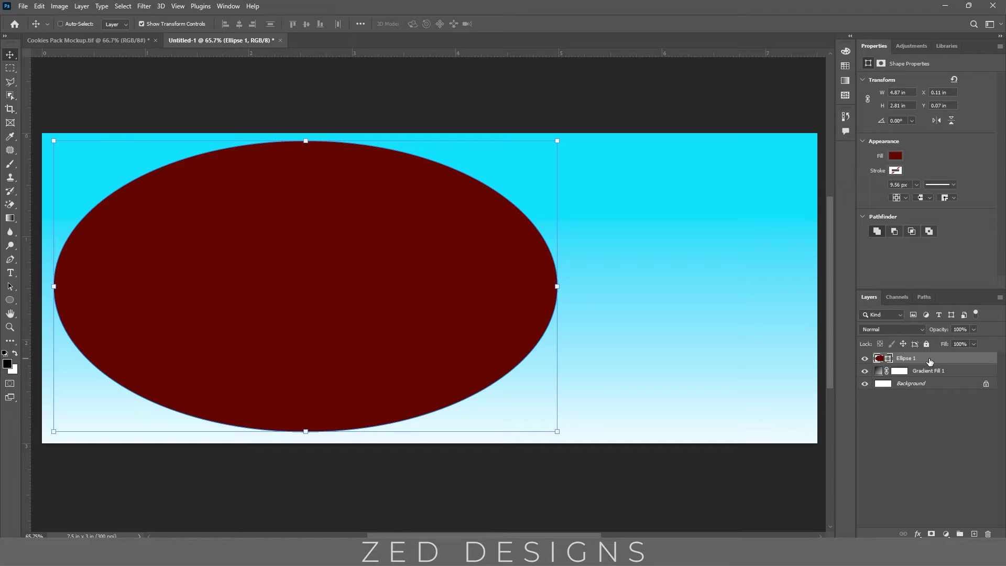
Step: Duplicate the brown ellipse and fill the copy with cyan #00CFFF
key("ctrl+j")
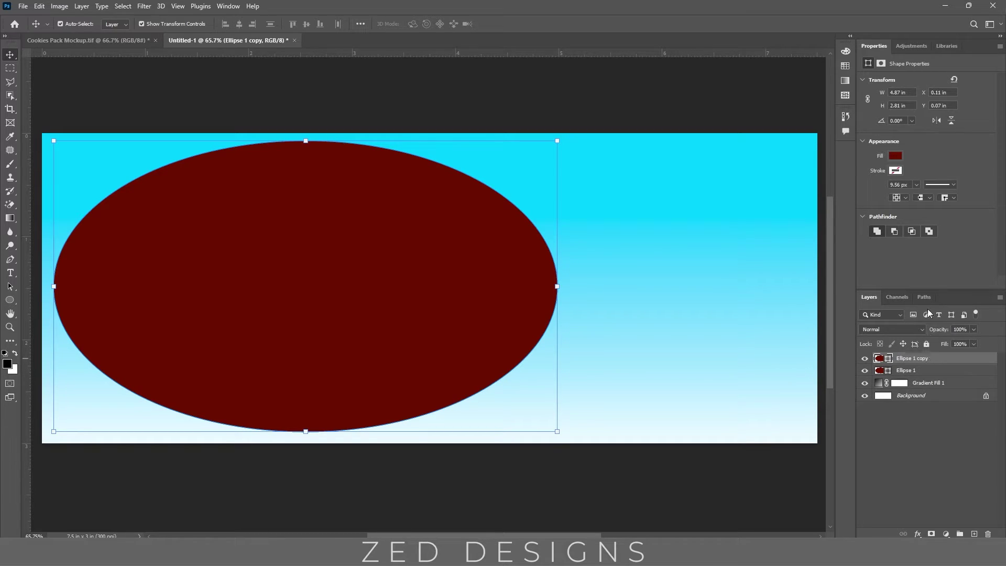
left_click(900, 155)
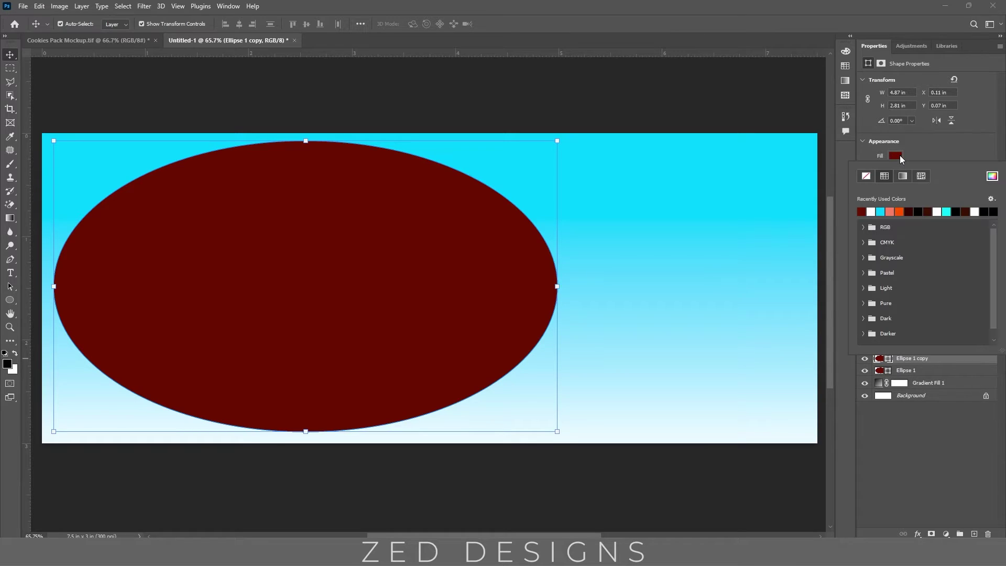
left_click(992, 176)
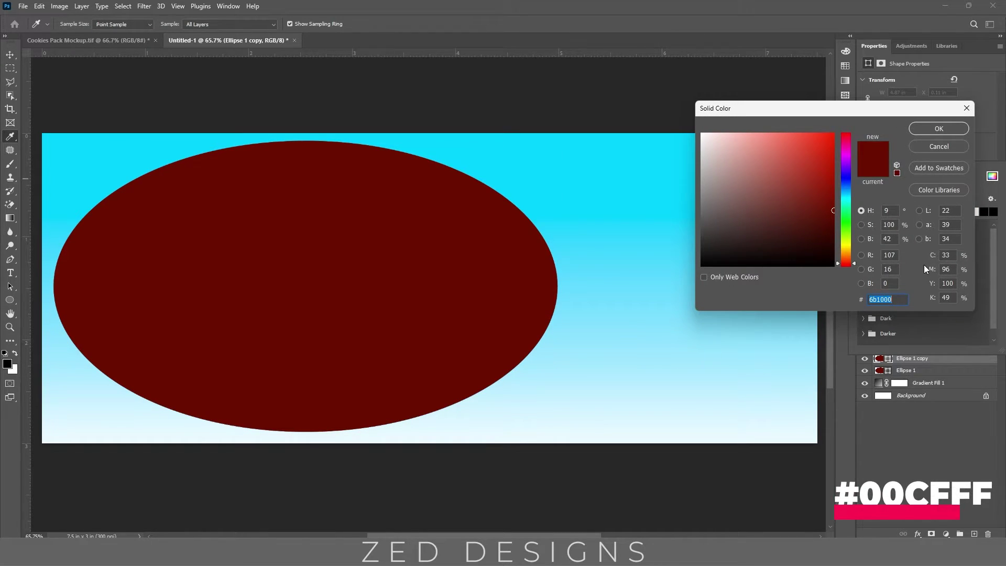
type("00cfff")
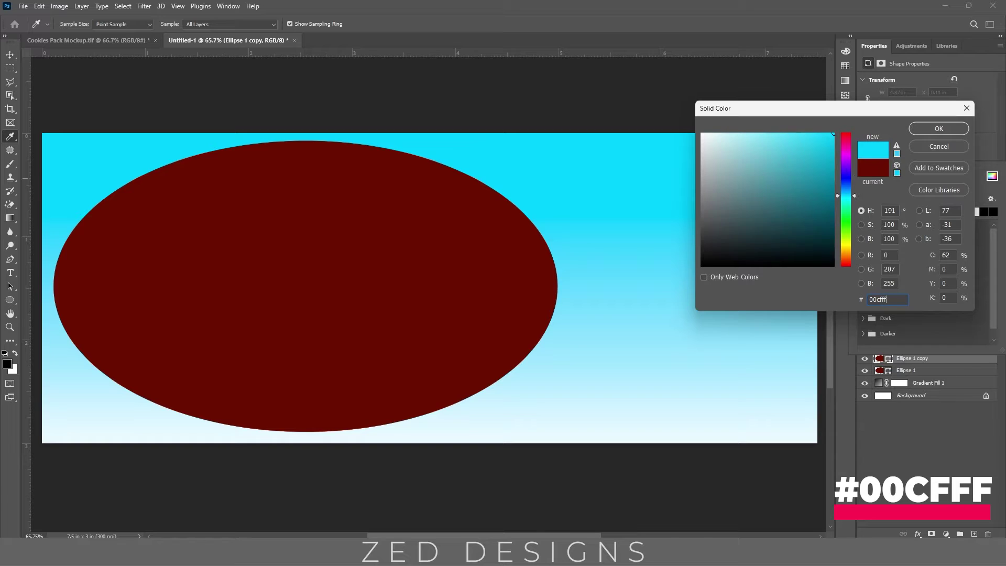
key("shift+Tab")
left_click(930, 132)
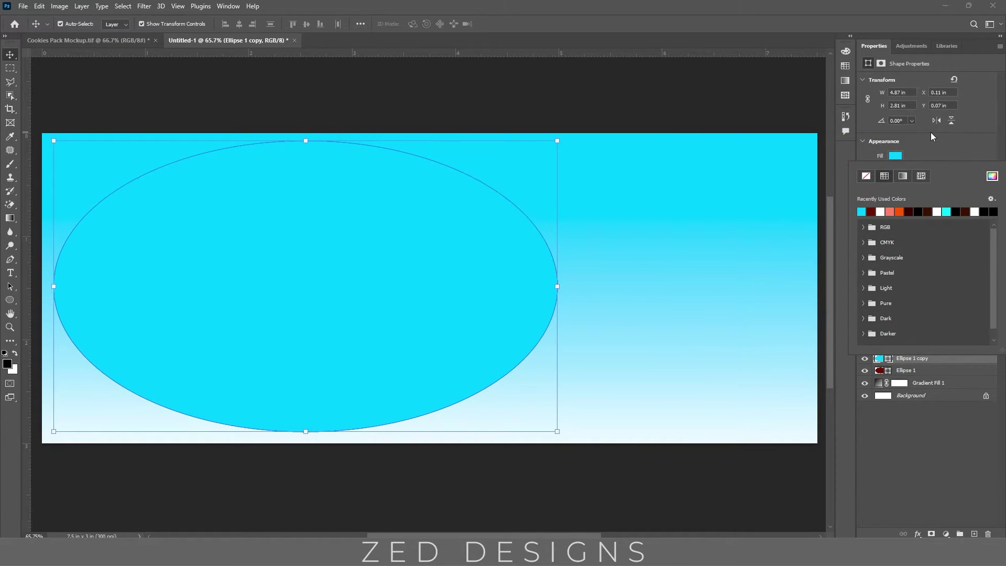
Step: Scale the cyan ellipse down, nudge it right and commit, leaving a thicker left rim
left_click_drag(307, 139, 307, 154)
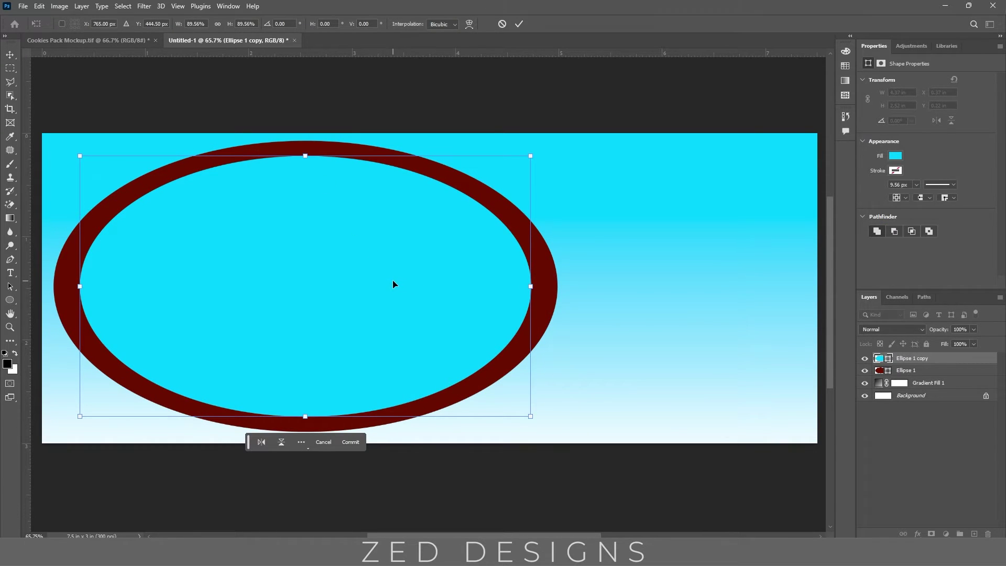
key("shift+Right")
key("shift+Right")
key("shift+Right")
key("shift+Right")
key("shift+Right")
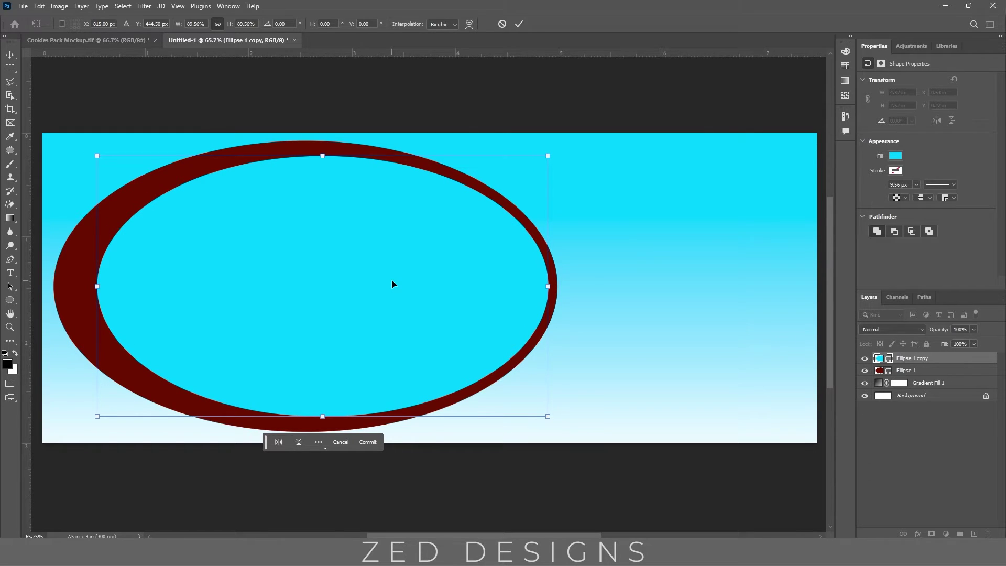
key("Right")
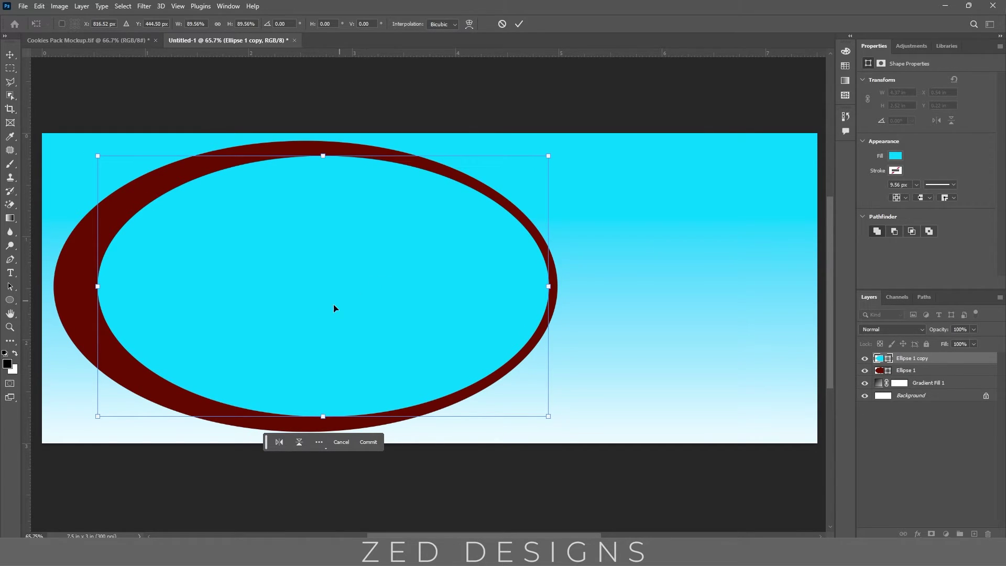
left_click_drag(98, 286, 86, 288)
key("Return")
left_click(381, 109)
left_click(333, 249)
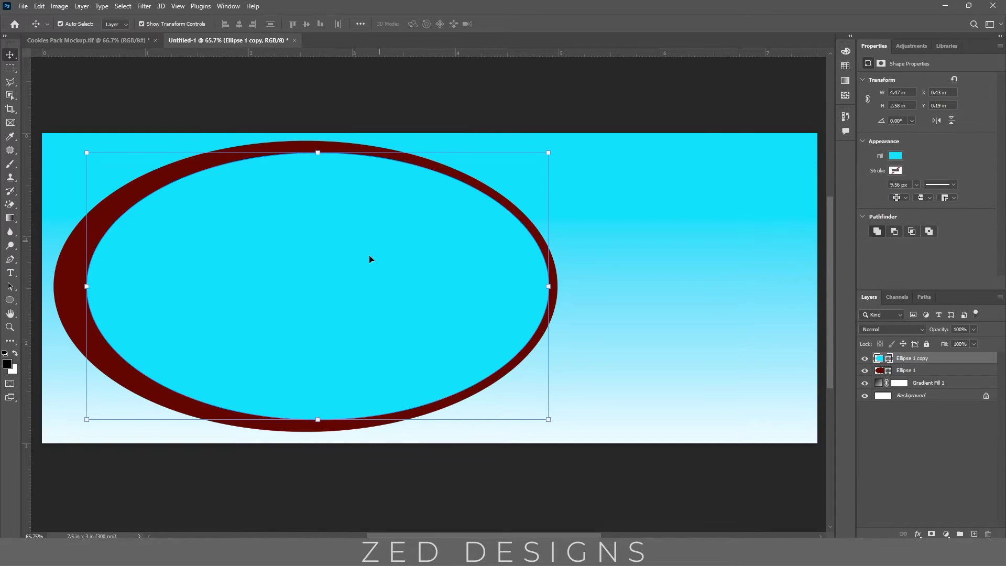
Step: Duplicate the cyan ellipse and add a Gradient Fill layer
key("ctrl")
key("ctrl+j")
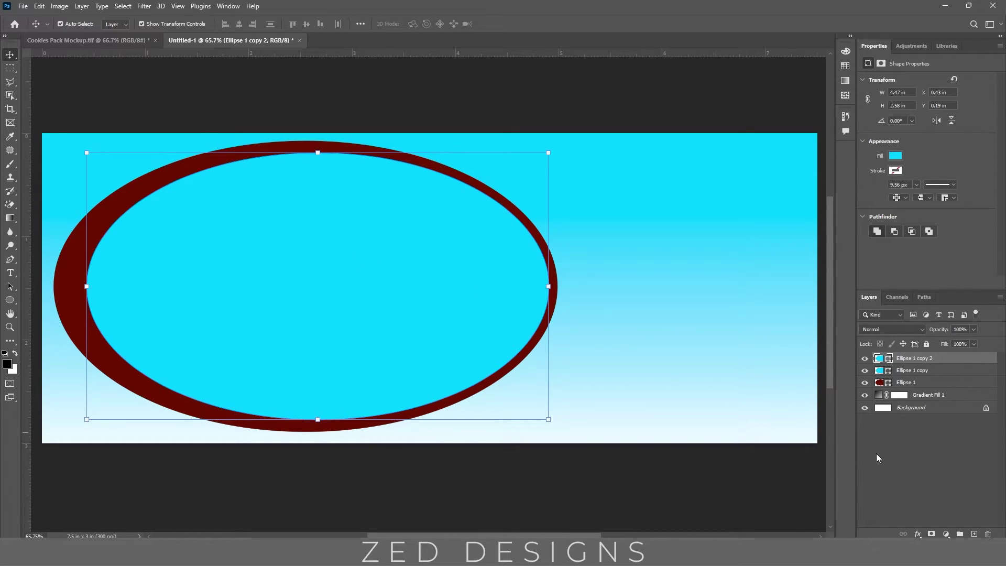
left_click(945, 534)
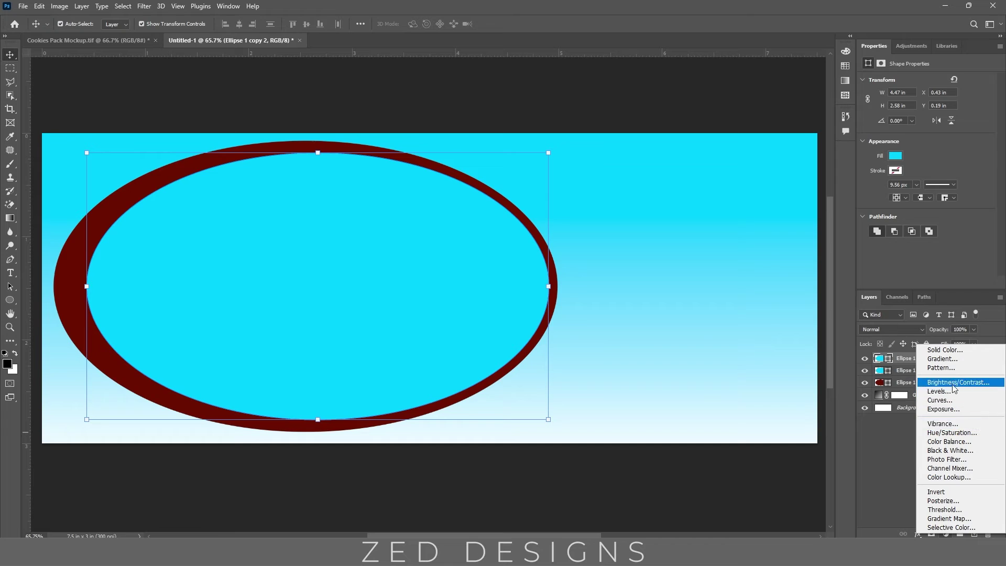
left_click(942, 359)
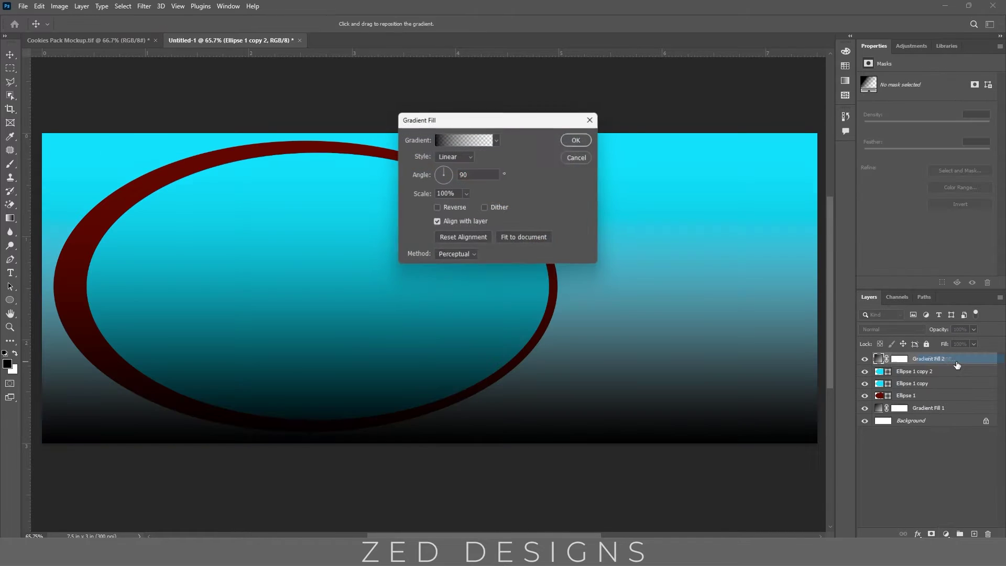
Step: Set the gradient's left colour stop to cyan #00CFFF
left_click(471, 140)
left_click(594, 274)
left_click(646, 317)
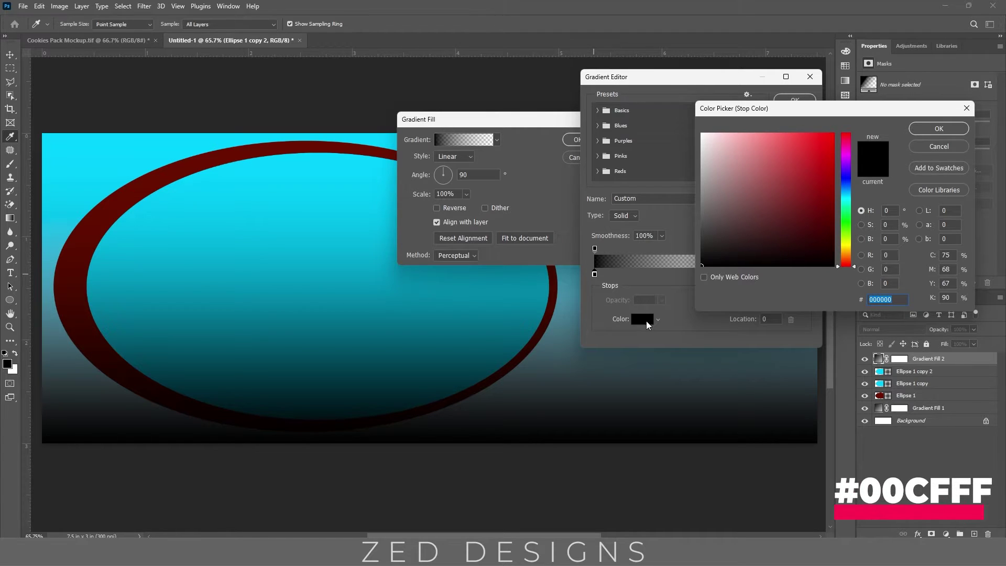
type("00")
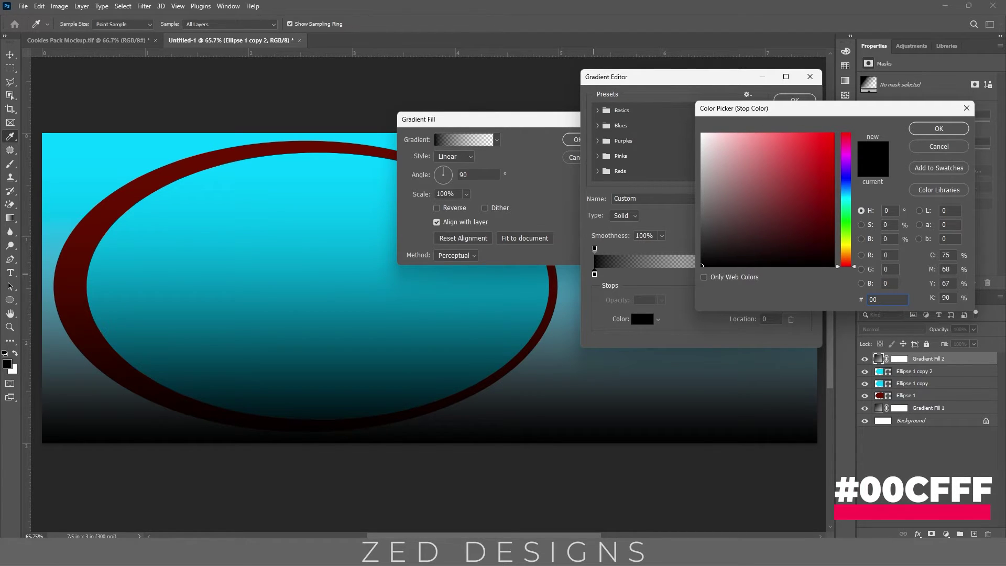
type("CFFF")
key("Return")
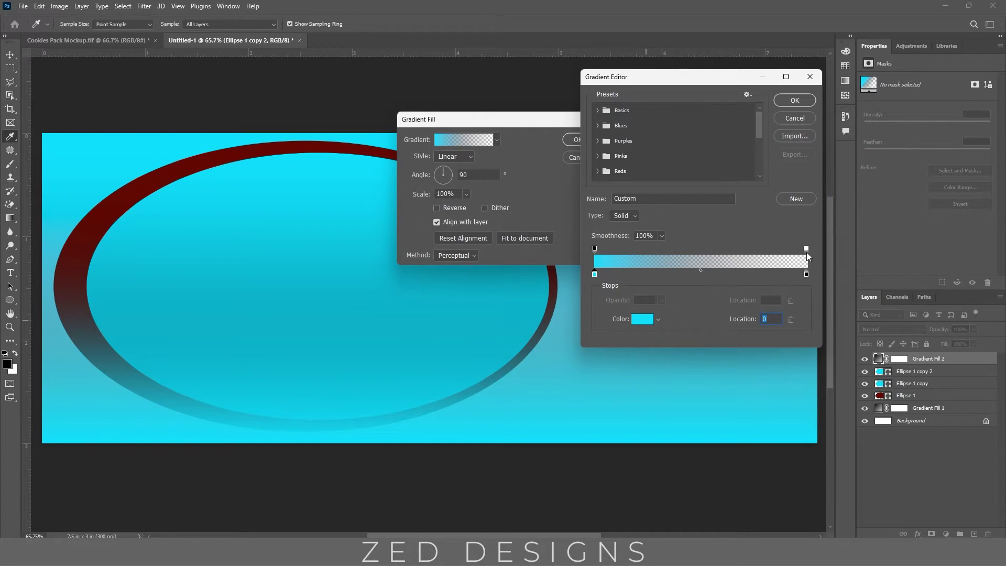
Step: Make the right stop 100% opaque white #FFFFFF and confirm the gradient fill
left_click(807, 250)
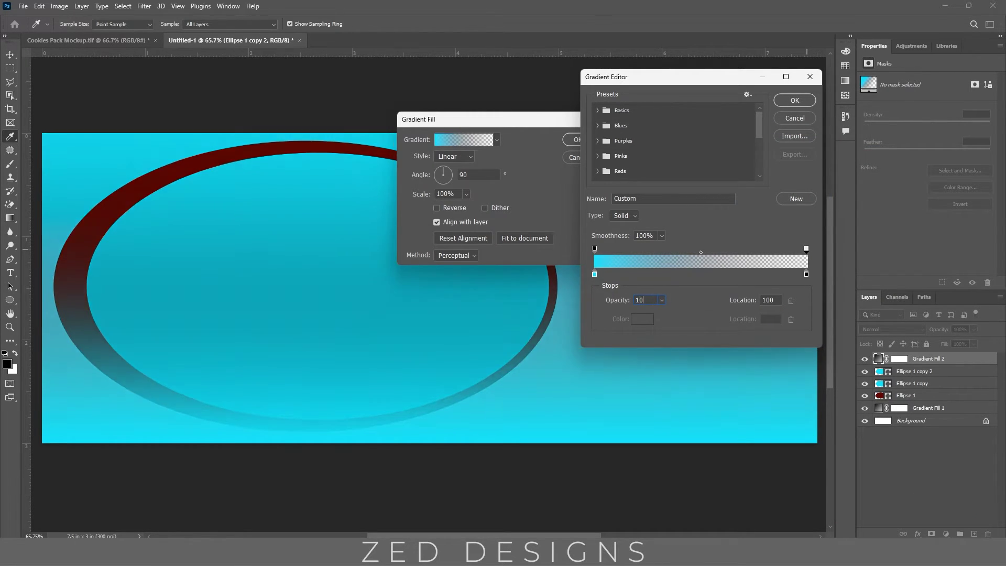
type("100")
left_click(806, 273)
left_click(641, 319)
type("ffffff")
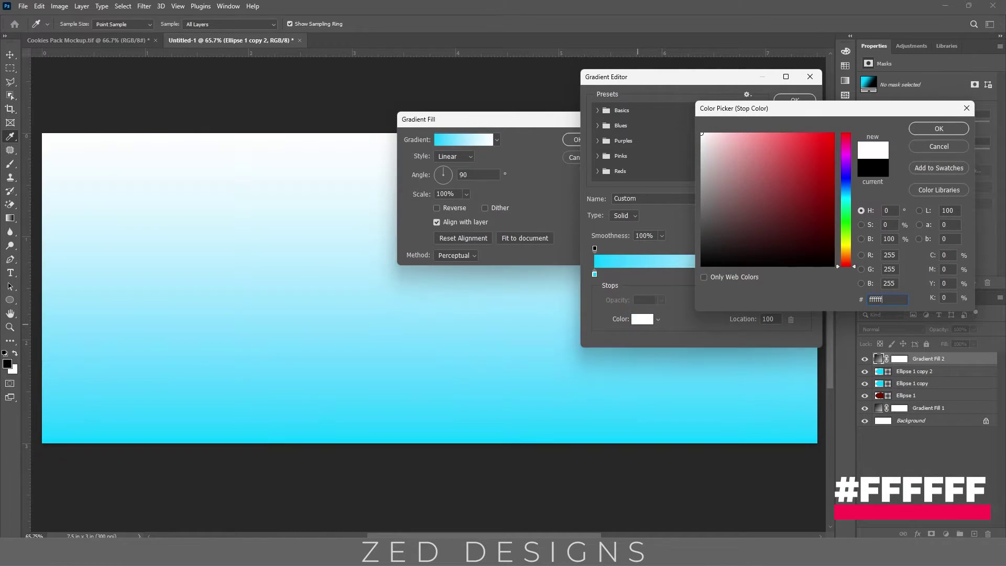
key("Return")
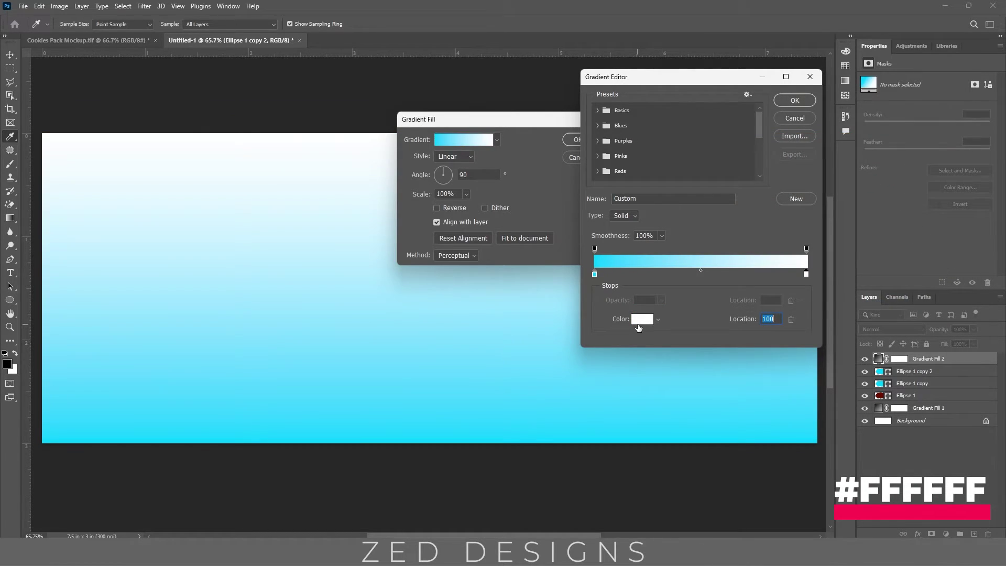
left_click(795, 101)
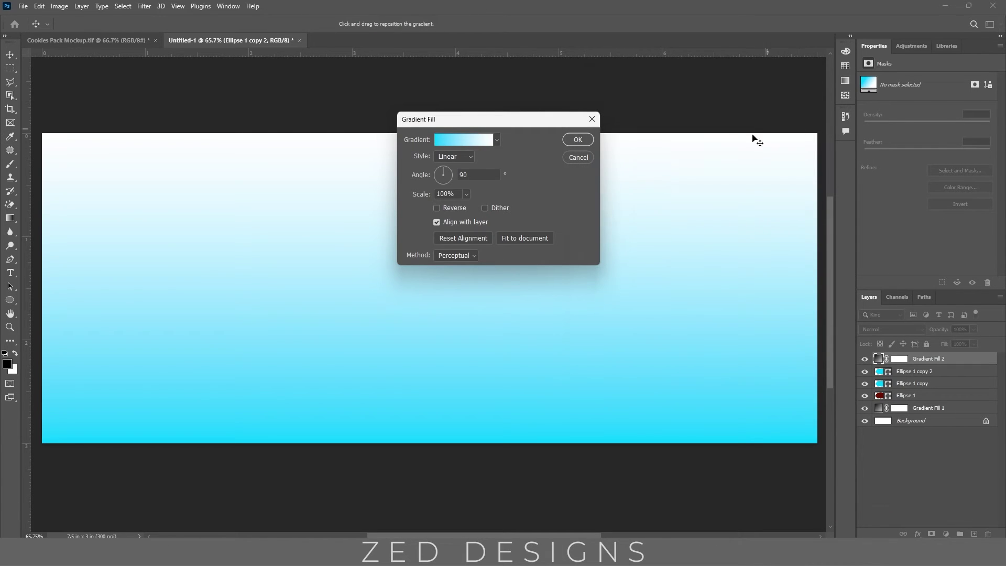
left_click(578, 139)
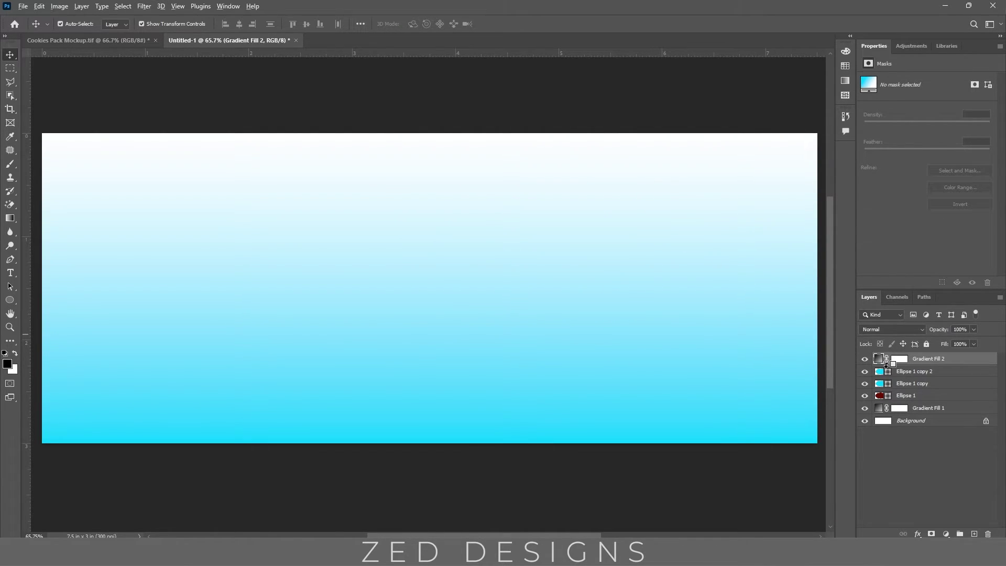
Step: Clip Gradient Fill 2 to Ellipse 1 copy 2, then scale that ellipse down and nudge it into place
left_click(885, 363, "alt")
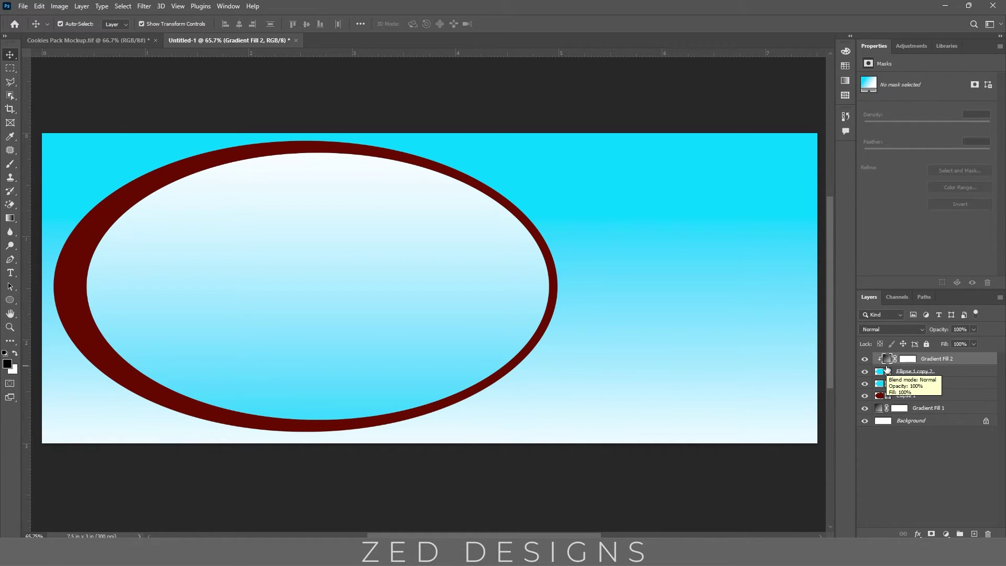
left_click(947, 373)
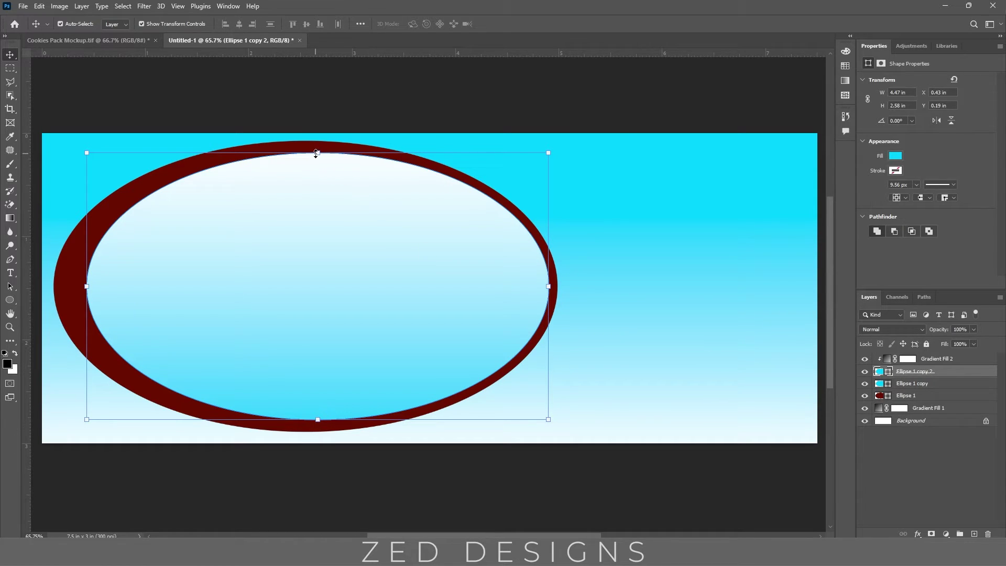
key("ctrl+t")
left_click_drag(316, 155, 316, 163)
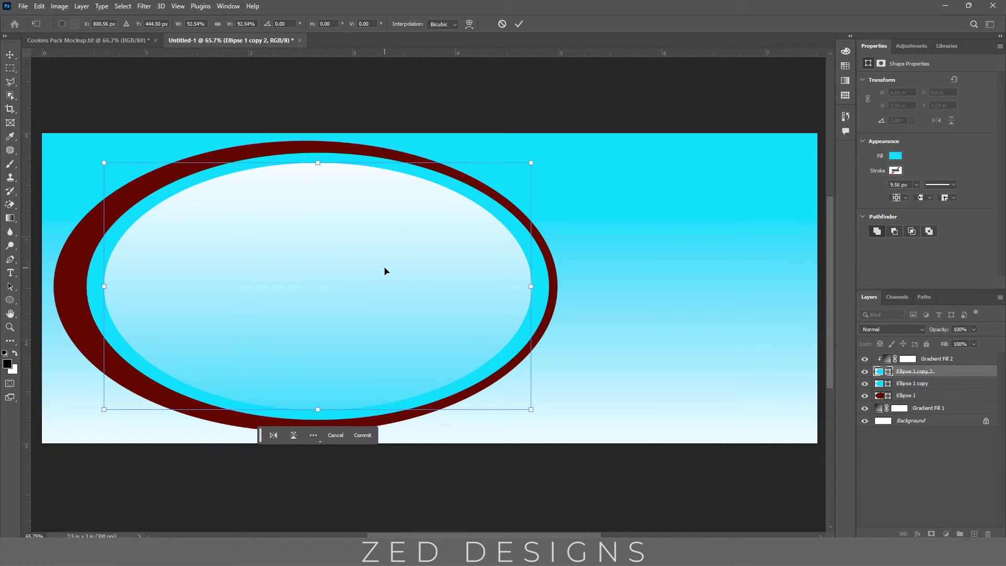
key("shift+Right")
key("shift+Right")
key("shift+Right")
key("shift+Right")
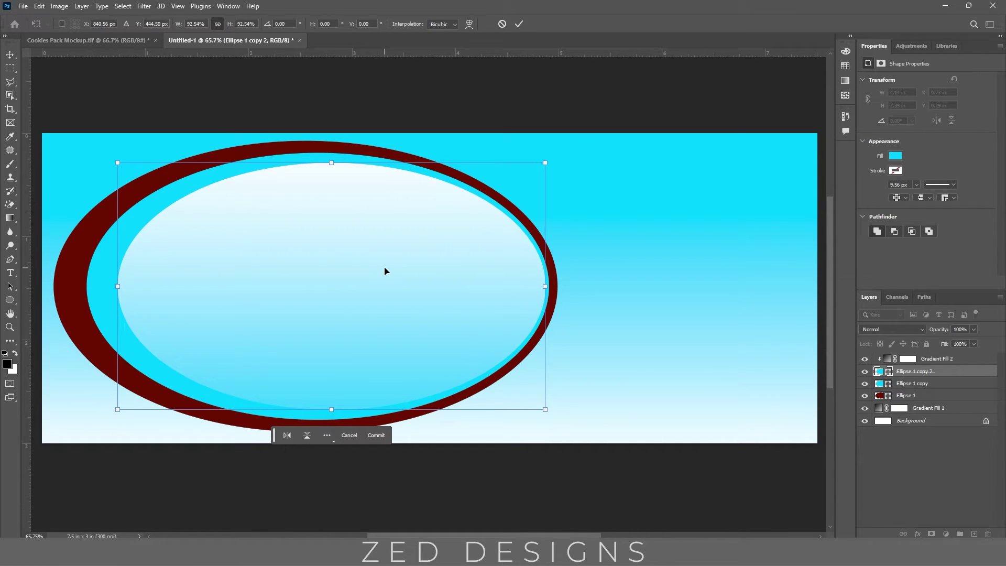
key("Left")
key("Left")
key("Left")
key("Left")
key("Left")
key("Left")
key("Left")
key("Left")
key("Left")
key("Left")
key("Left")
key("Left")
key("Left")
key("Left")
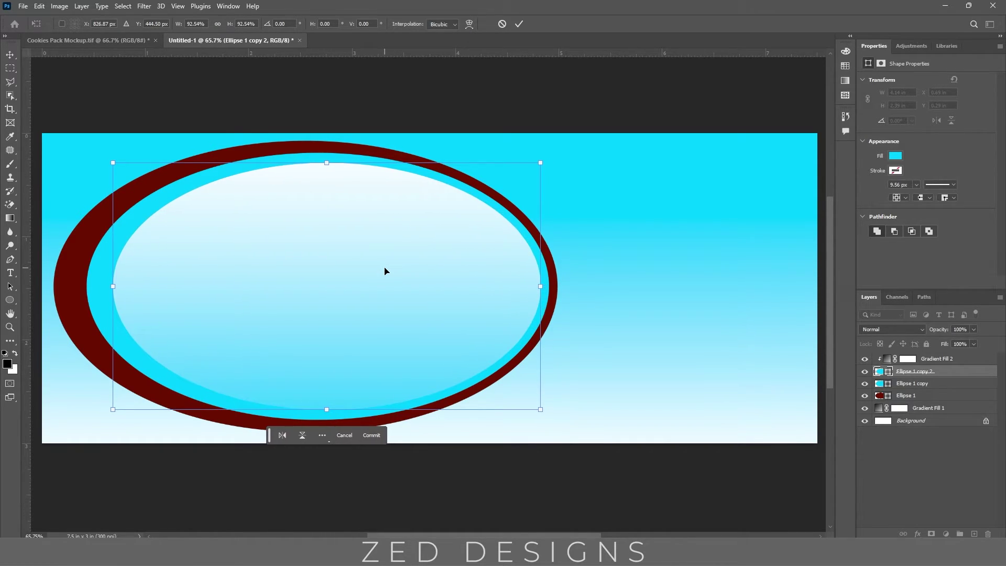
key("Left")
key("Left")
left_click(519, 23)
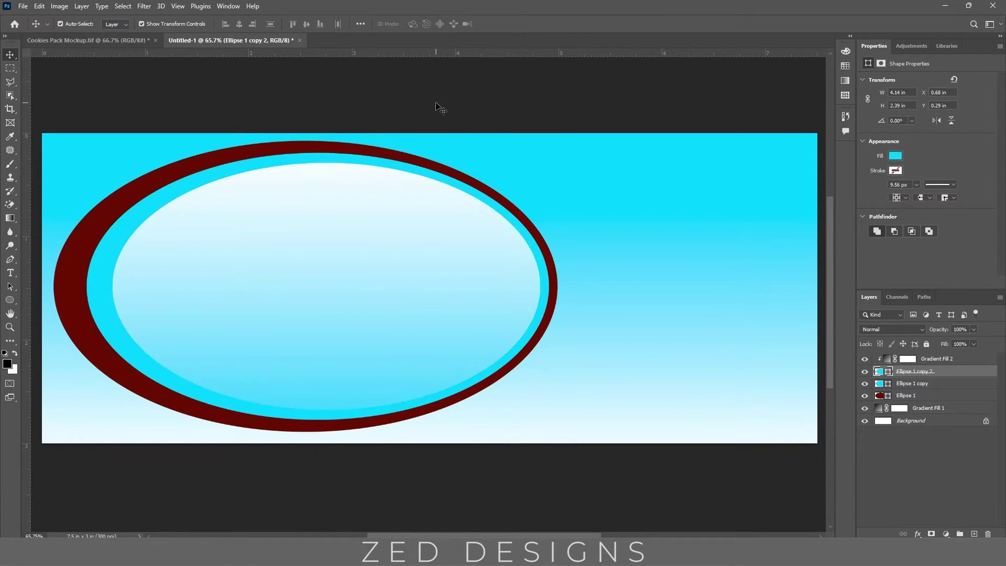
left_click(438, 108)
scroll(387, 238, "down", 2)
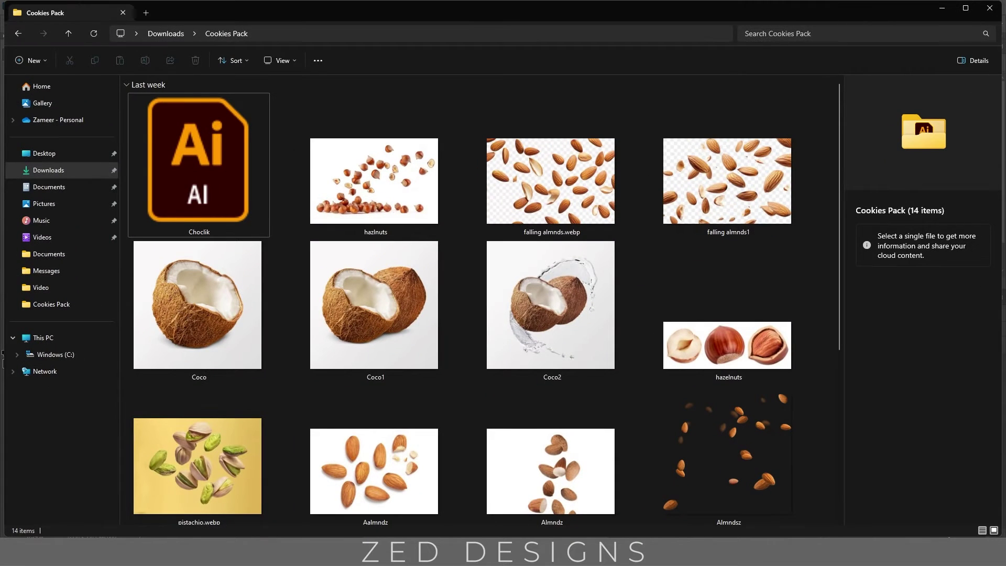
scroll(550, 315, "down", 3)
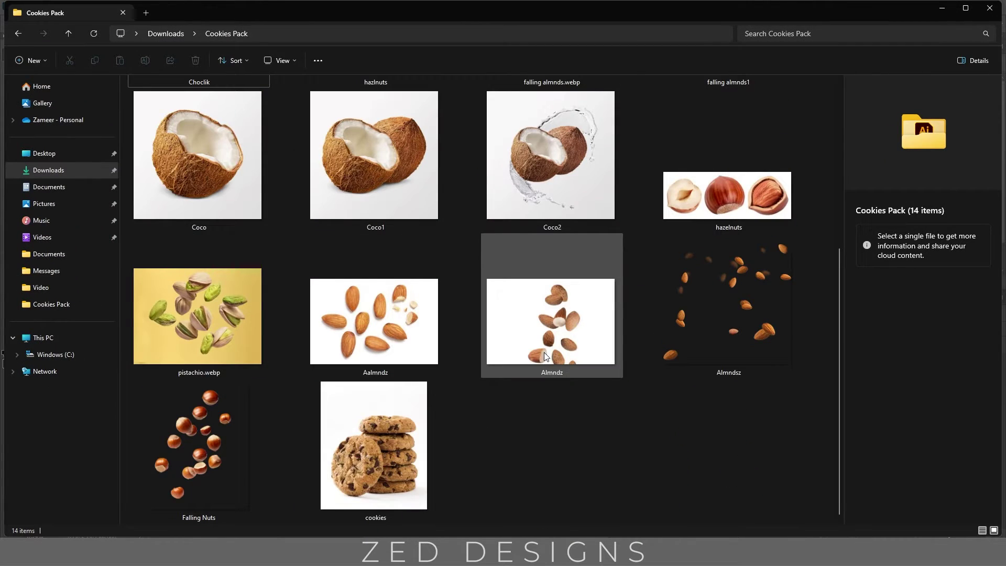
left_click(440, 33)
left_click(545, 445)
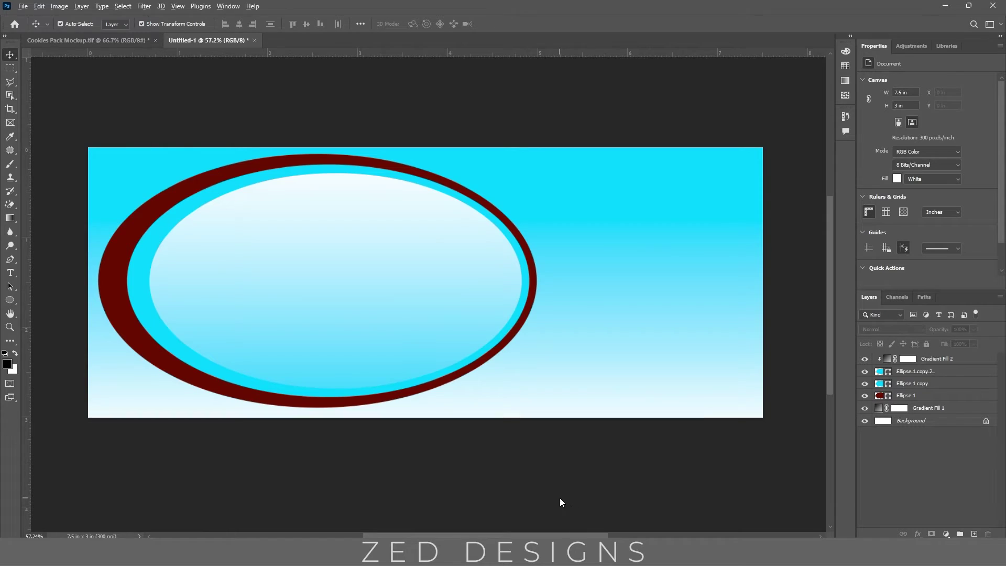
Step: Open the cookies image and merge its layer with a new empty layer
key("ctrl+o")
scroll(413, 338, "down", 5)
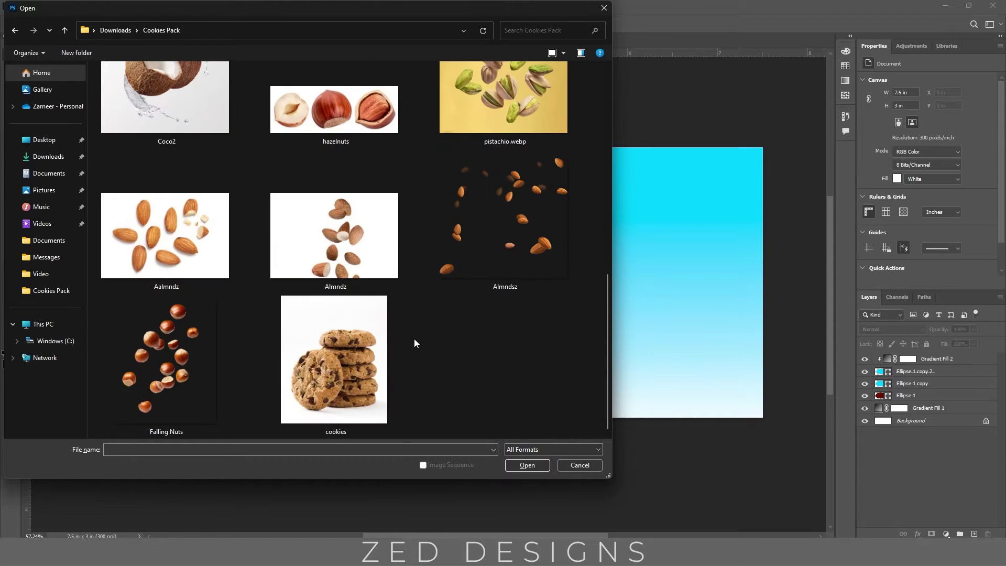
left_click(357, 373)
double_click(356, 373)
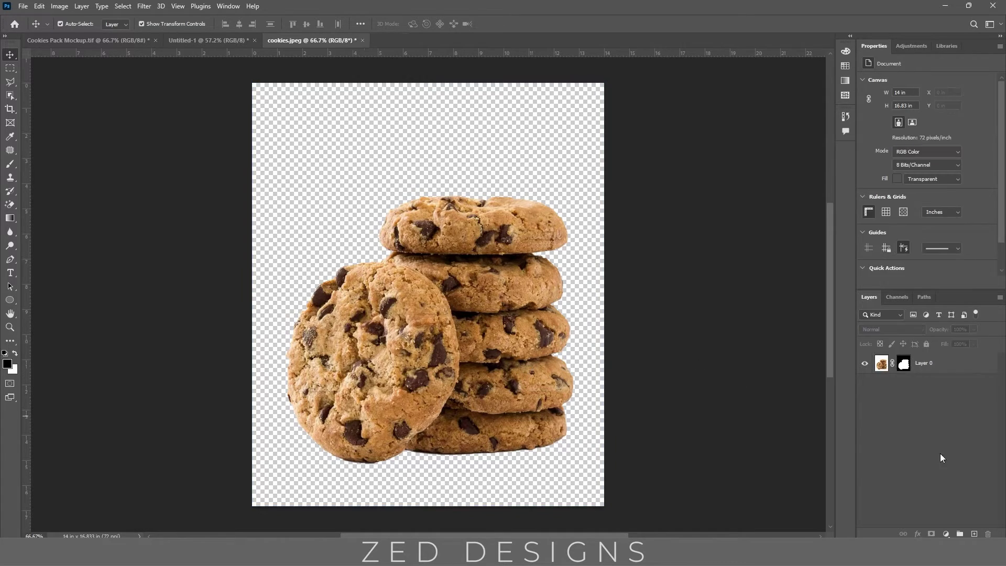
left_click(974, 534)
left_click(932, 386, "shift")
key("ctrl+e")
Step: Drag the cookies into the label and scale them to about 86%
left_click_drag(475, 316, 628, 315)
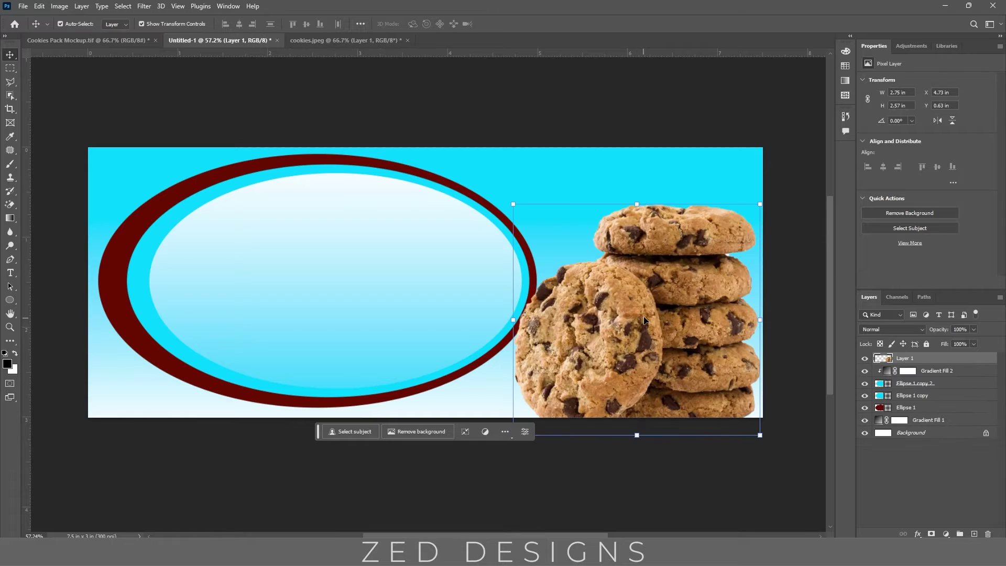
left_click_drag(619, 171, 621, 205)
key("Return")
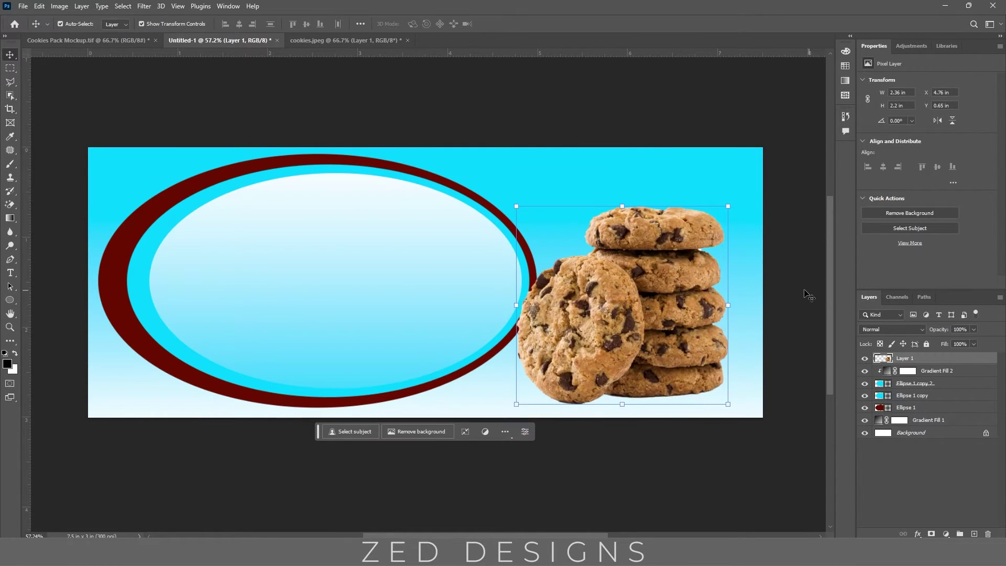
left_click(808, 297)
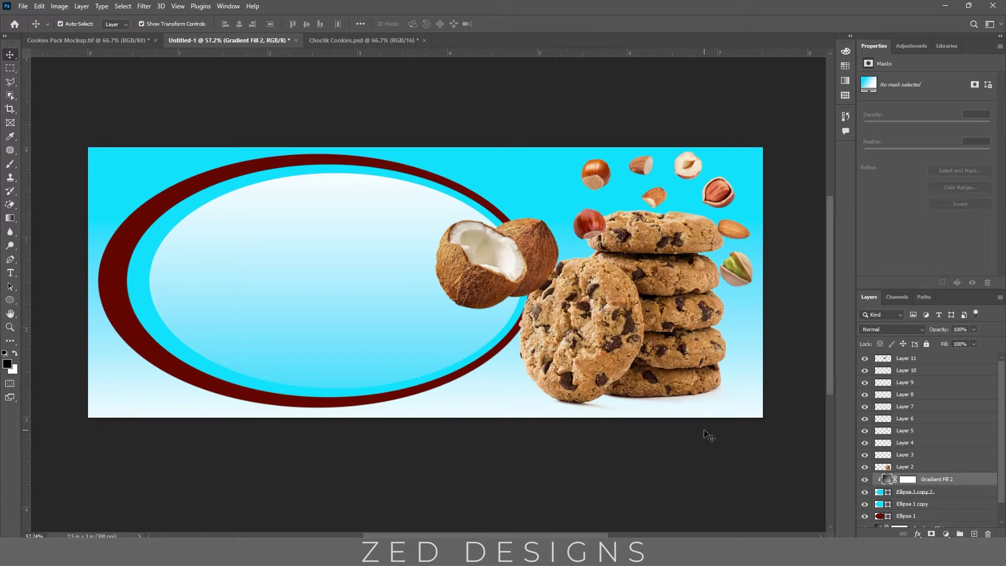
Step: Shrink the cookie stack slightly and move the coconut down beside it
left_click(661, 374)
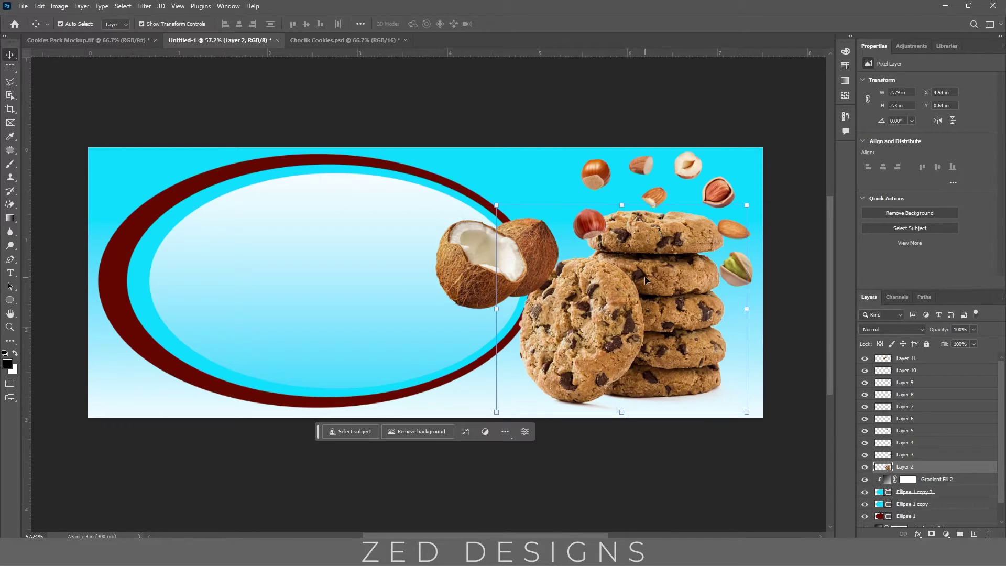
left_click_drag(625, 210, 625, 218)
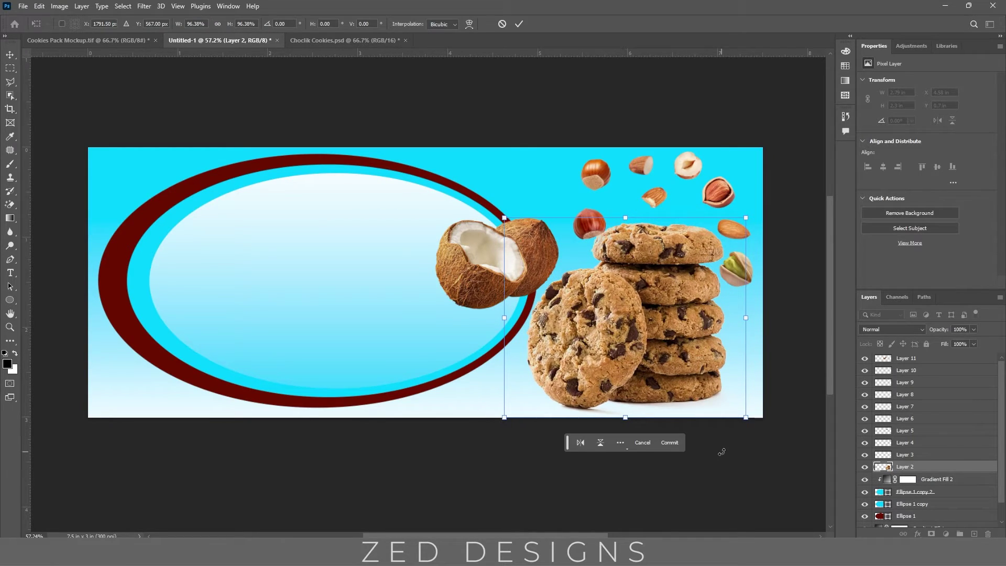
left_click(518, 23)
left_click_drag(510, 301, 501, 397)
Step: Rearrange the pistachio, almonds and hazelnuts in a loose arc around the cookie stack
left_click(755, 379)
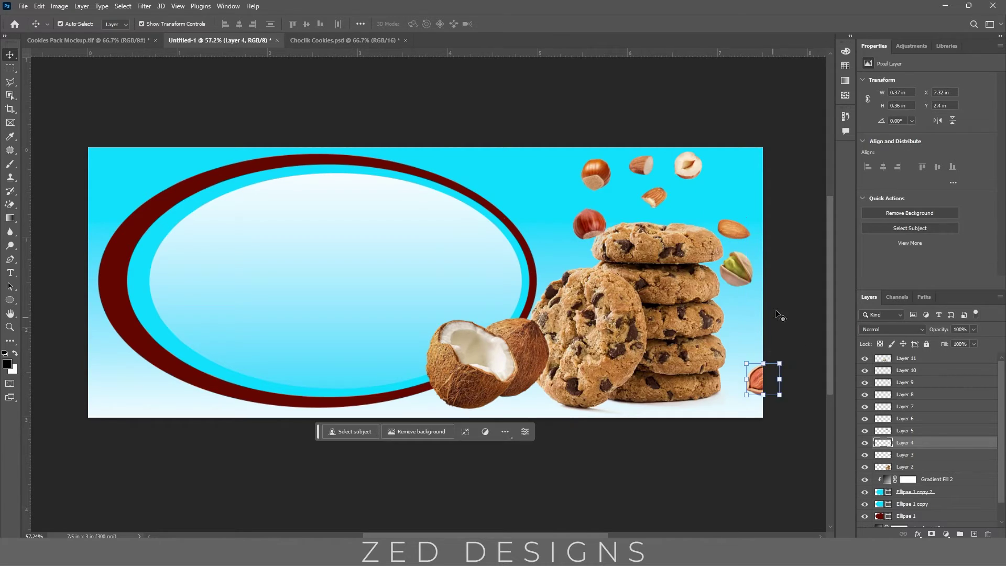
left_click_drag(736, 270, 748, 287)
left_click_drag(734, 232, 754, 338)
left_click_drag(681, 159, 702, 170)
left_click_drag(654, 197, 753, 222)
left_click_drag(704, 178, 742, 245)
left_click_drag(731, 207, 670, 199)
left_click_drag(640, 165, 576, 215)
left_click_drag(526, 369, 525, 370)
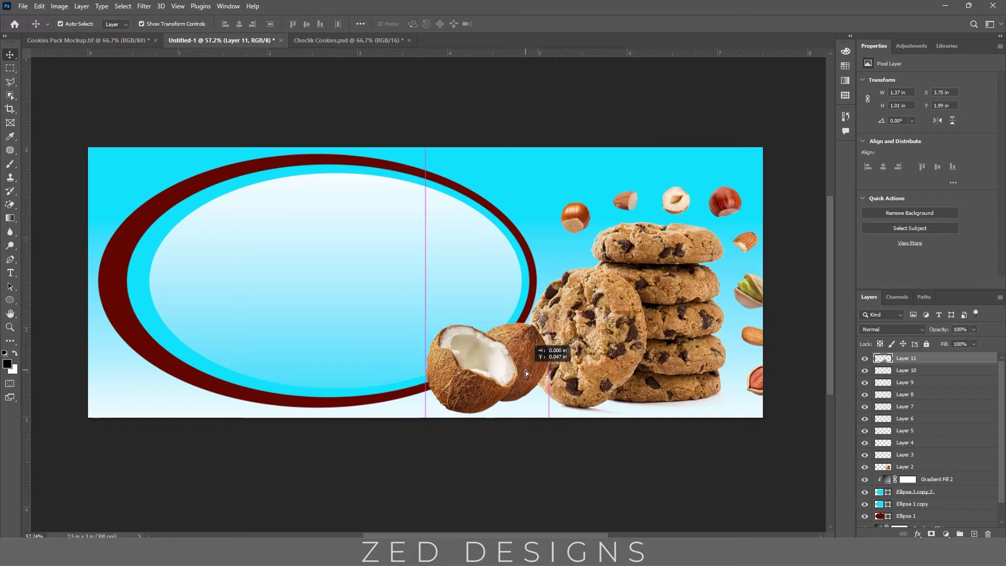
Step: Zoom in on the coconut and add a new empty layer beneath it
left_click(537, 400)
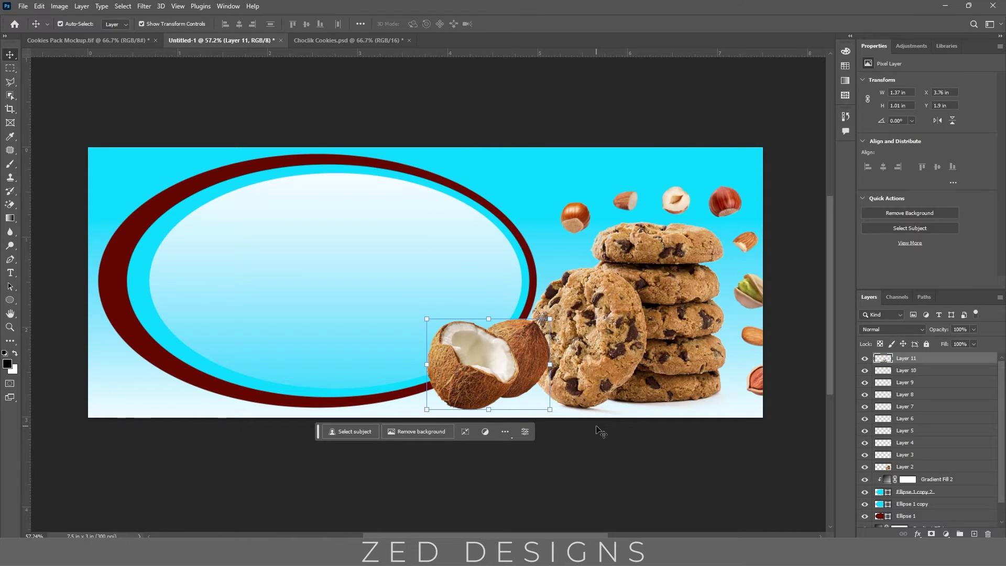
left_click(600, 432)
scroll(539, 422, "up", 6)
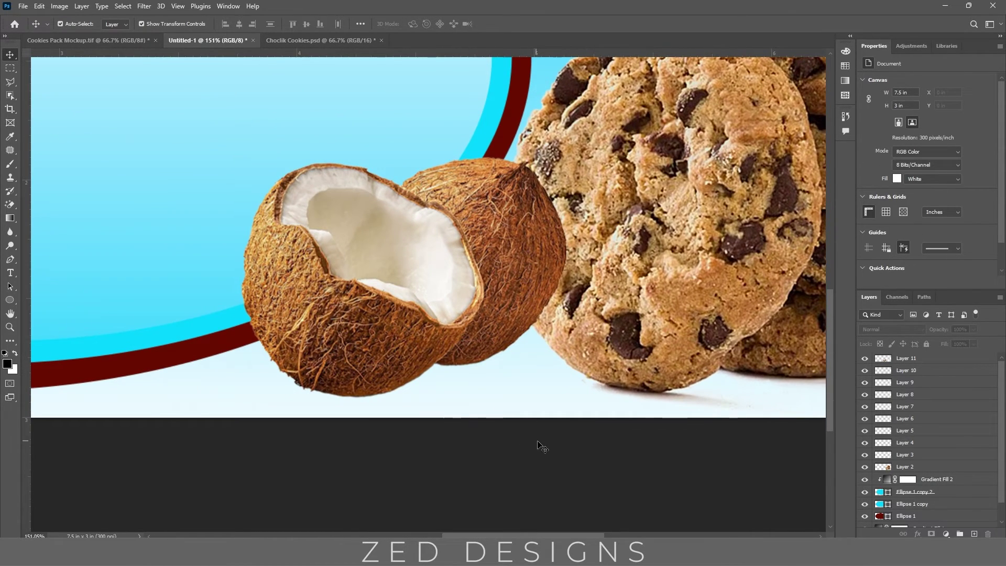
left_click(467, 287)
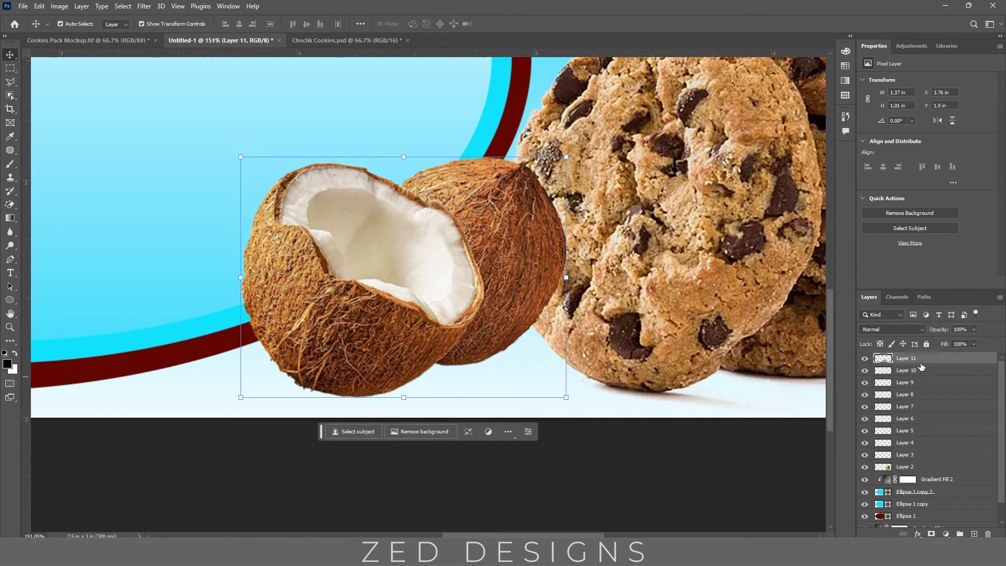
left_click(973, 534, "ctrl")
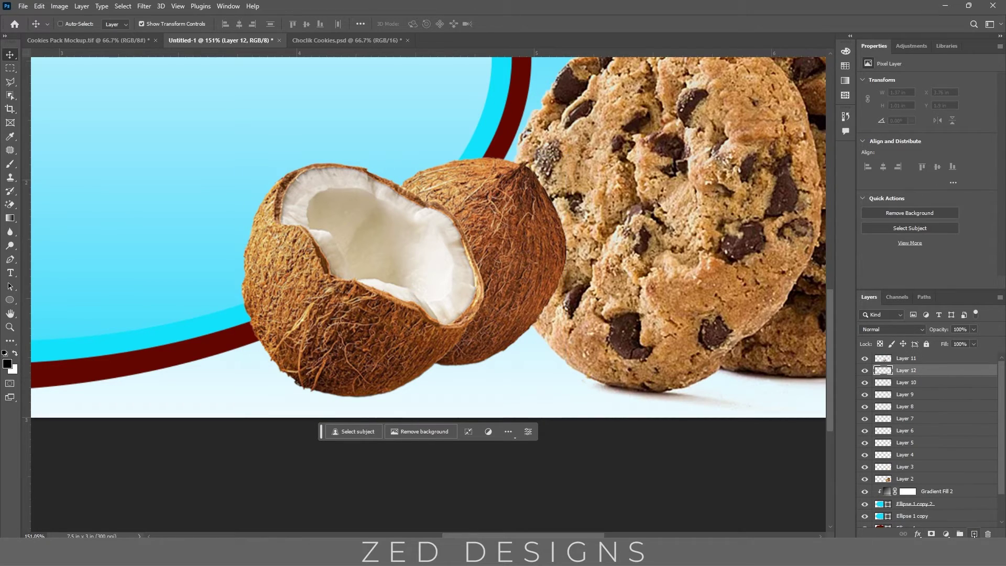
Step: Paint a soft black dot and stretch it into a wide, flat shadow under the coconut
key("b")
left_click(169, 179)
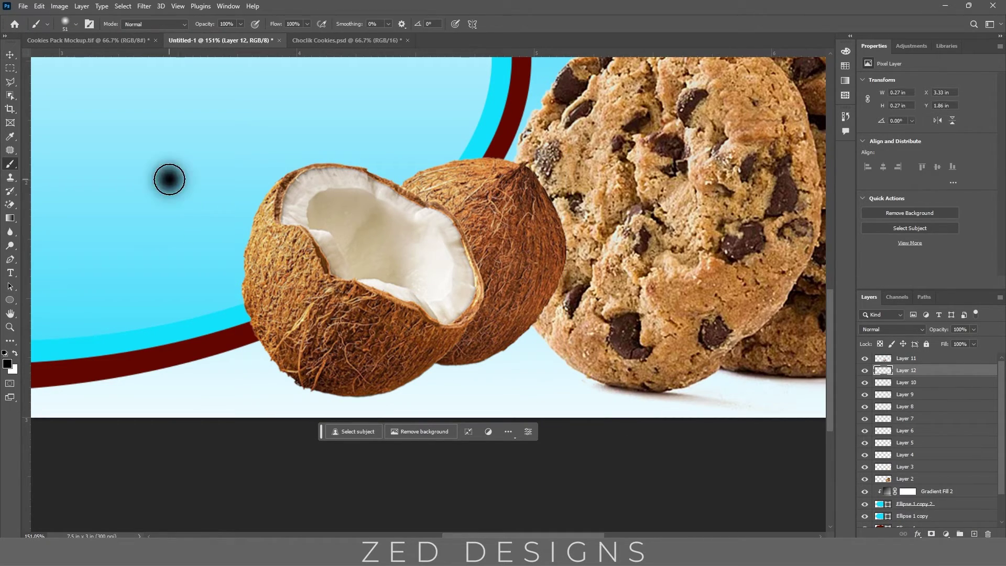
key("v")
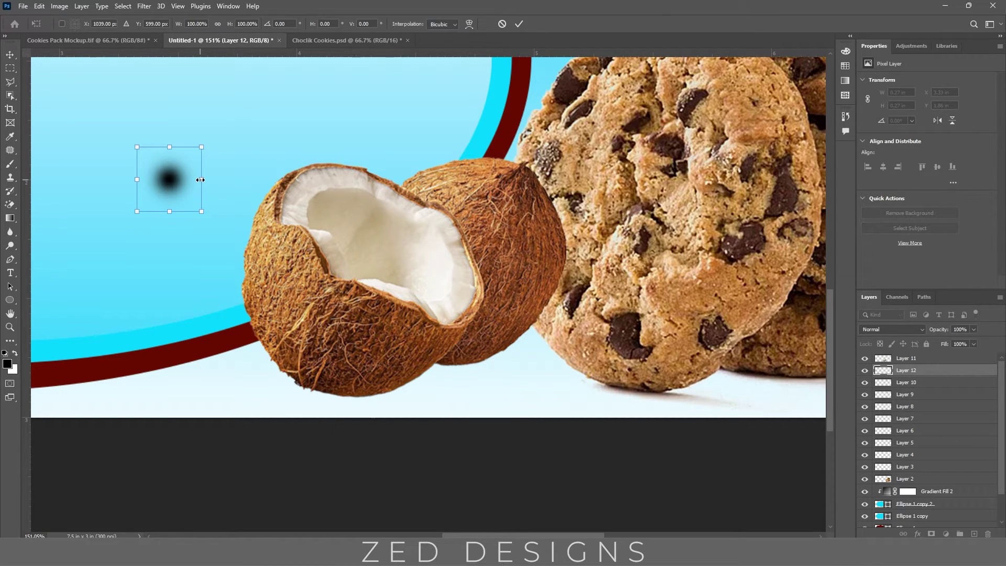
left_click_drag(200, 180, 429, 232)
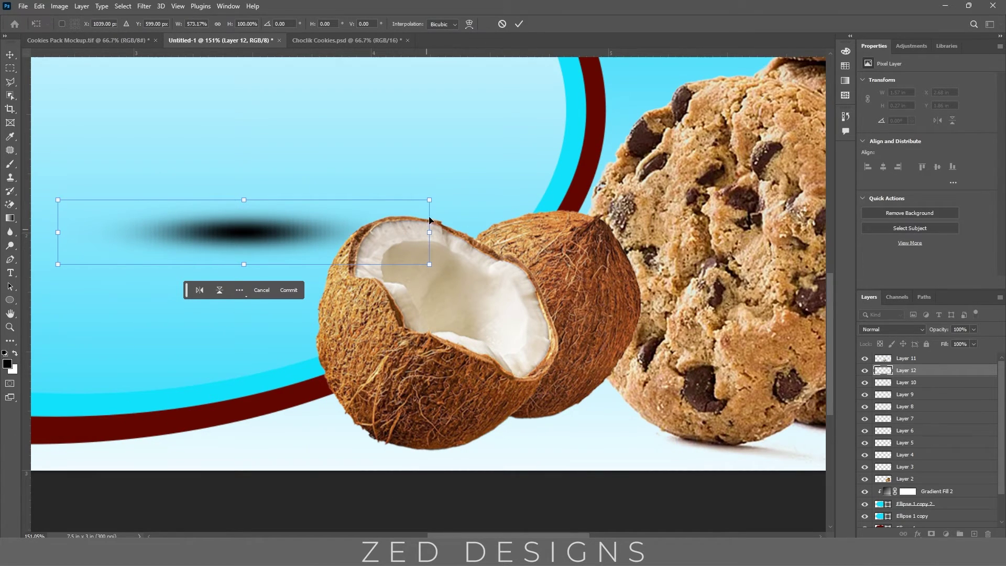
left_click(524, 23)
left_click_drag(244, 200, 435, 454)
key("Return")
left_click(491, 450)
left_click(491, 450)
key("Right")
key("Right")
key("Right")
key("Right")
key("Right")
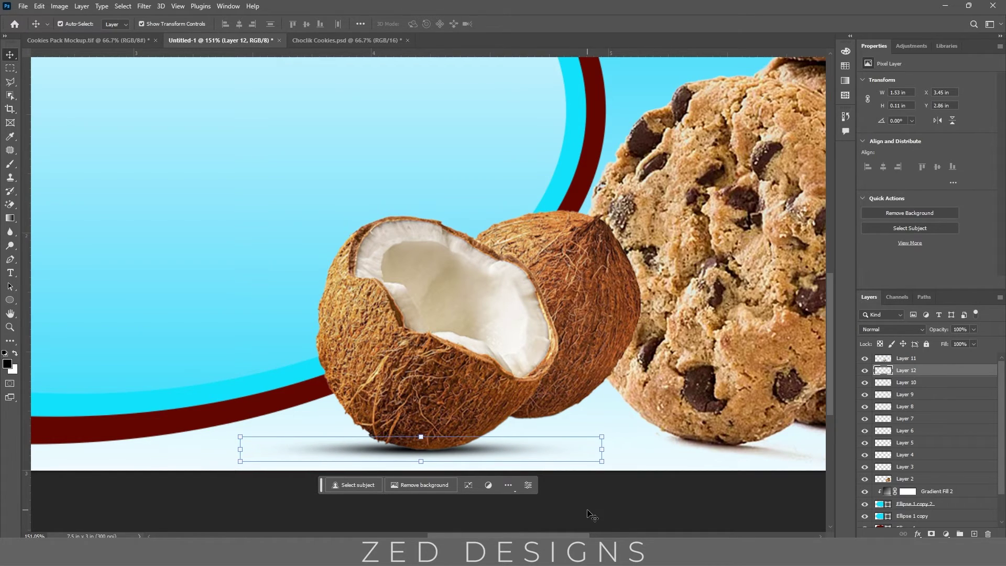
Step: Copy the shadow under the cookie stack and fit the whole banner in view
left_click(518, 464)
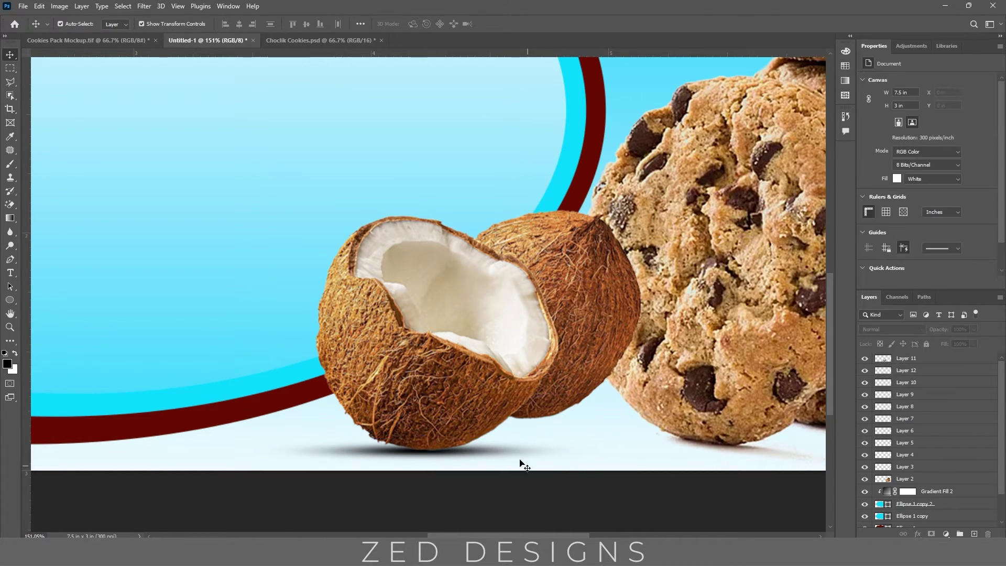
left_click_drag(512, 453, 586, 419)
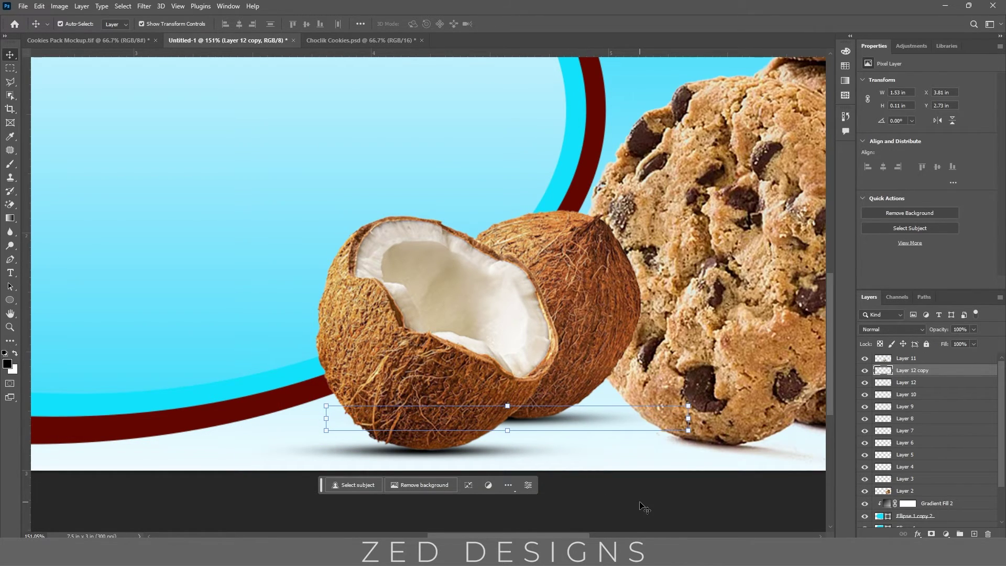
left_click(640, 511)
left_click_drag(523, 374, 423, 338)
key("ctrl+0")
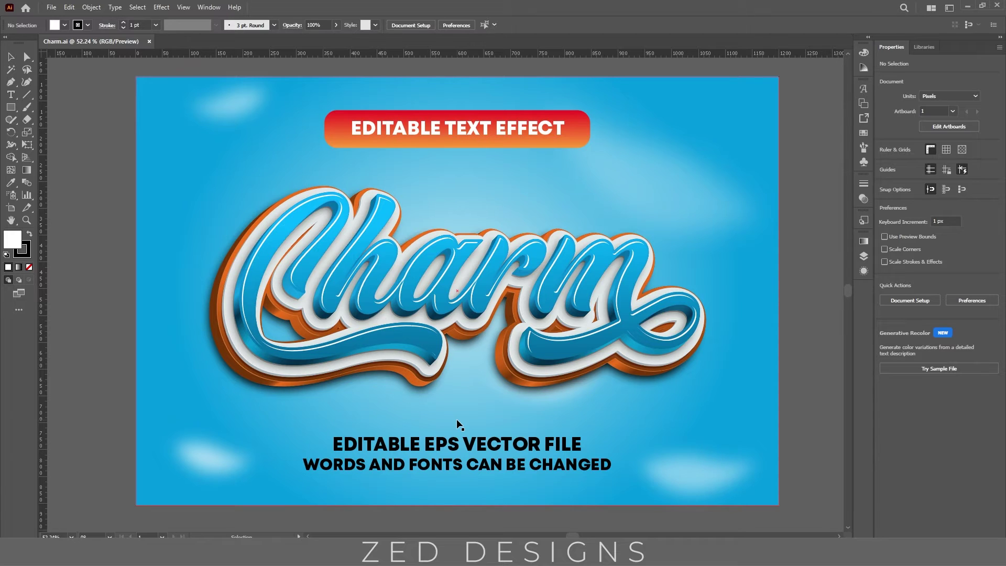
Step: Retype the Charm text as 'Choclik' and swap the final k for a swash alternate
double_click(463, 312)
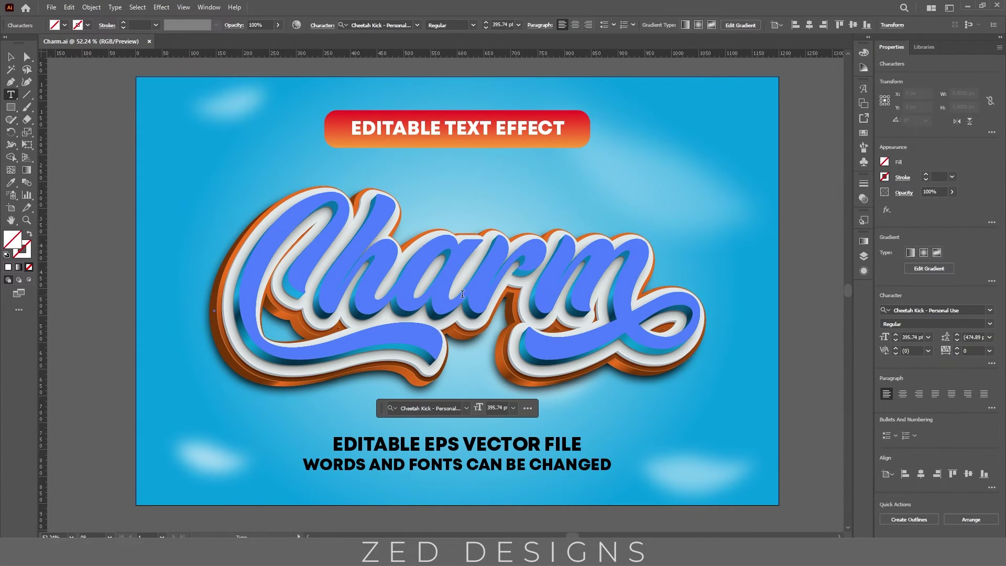
type("t")
key("ctrl+a")
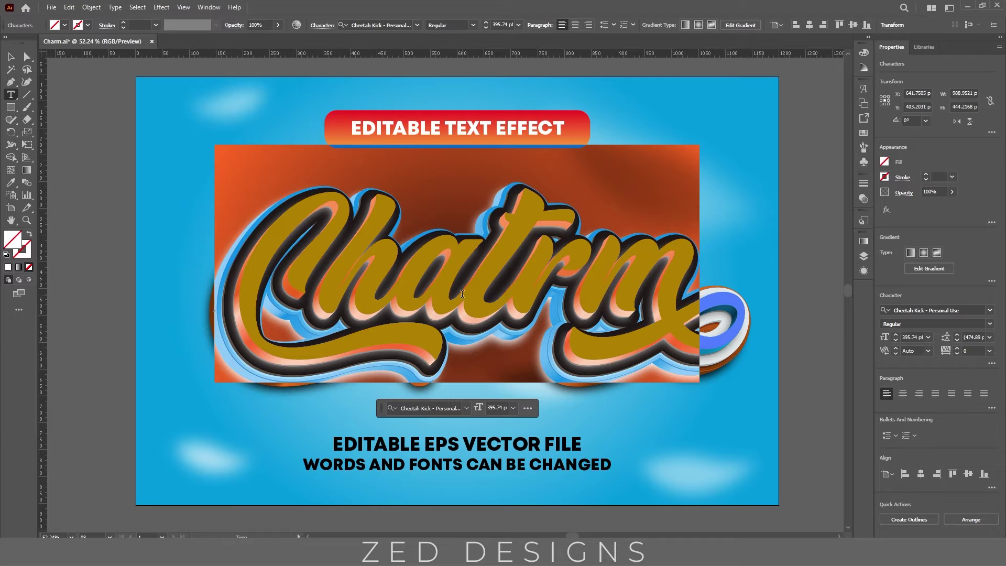
type("Chock")
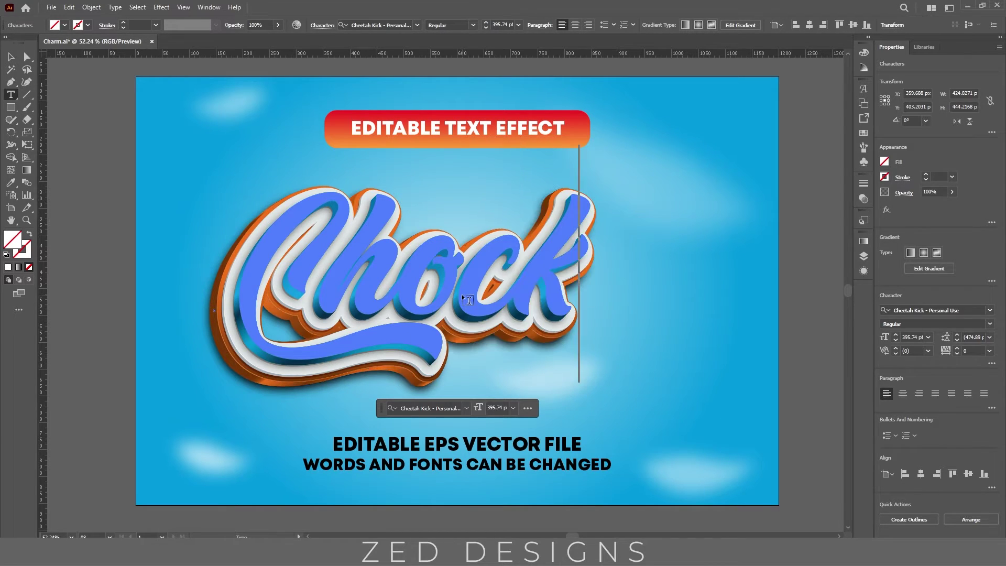
key("BackSpace")
type("li")
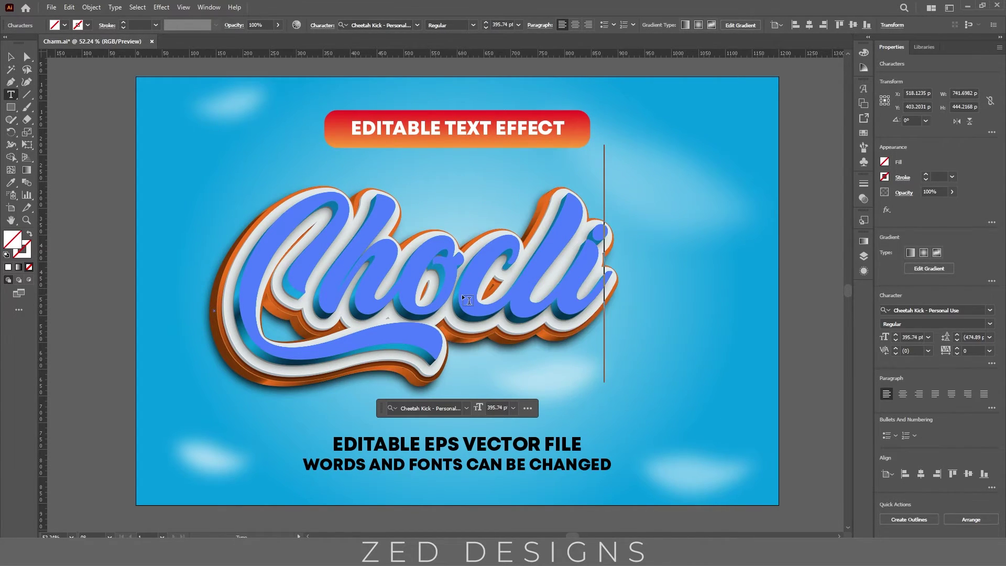
type("k")
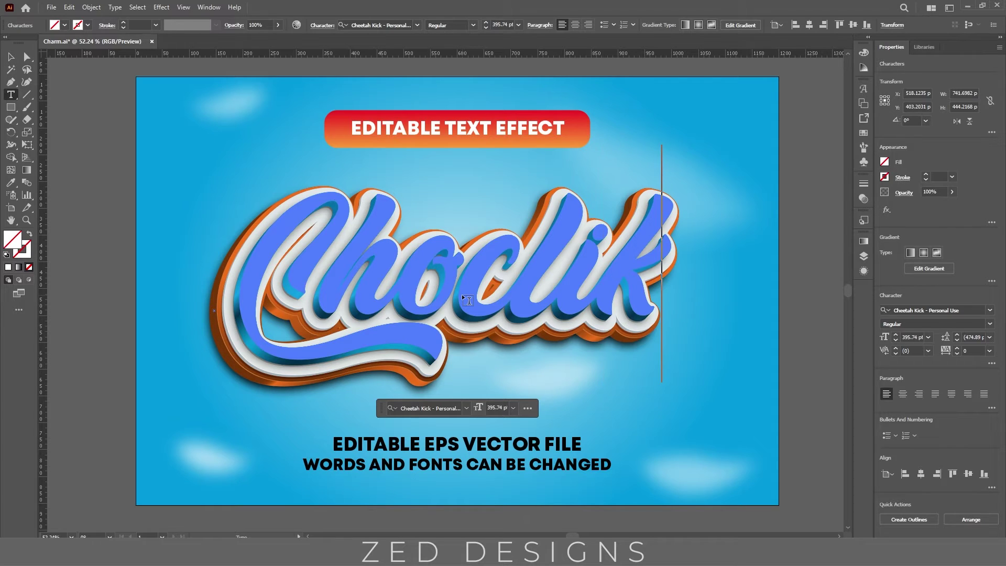
left_click_drag(608, 287, 644, 289)
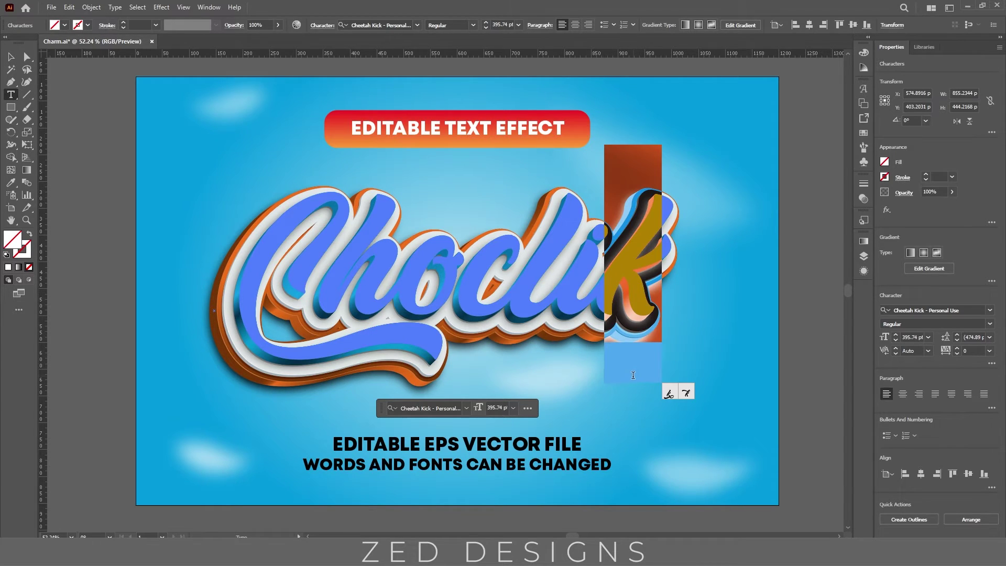
left_click(668, 392)
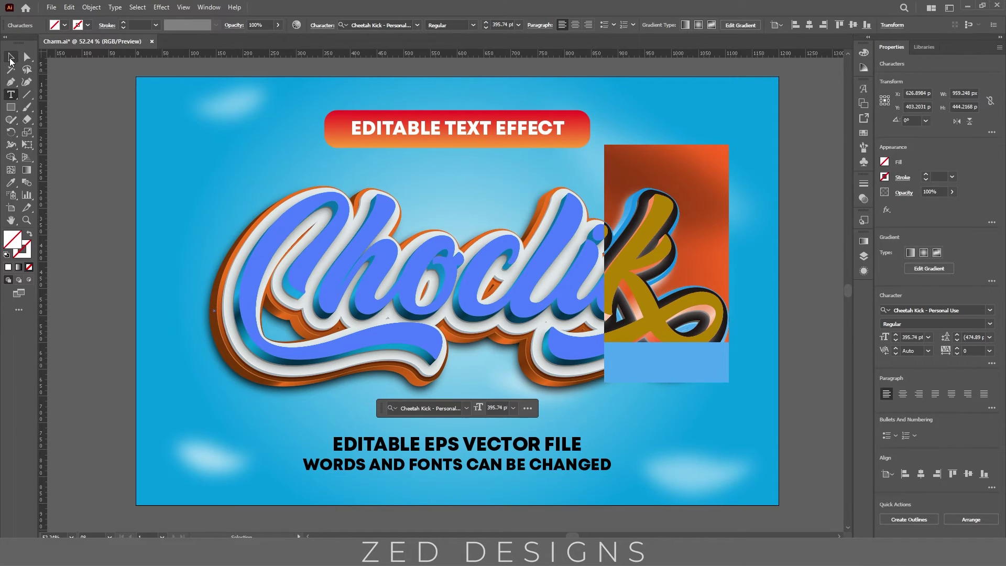
Step: Select the Choclik text object and copy it to the clipboard
left_click(10, 58)
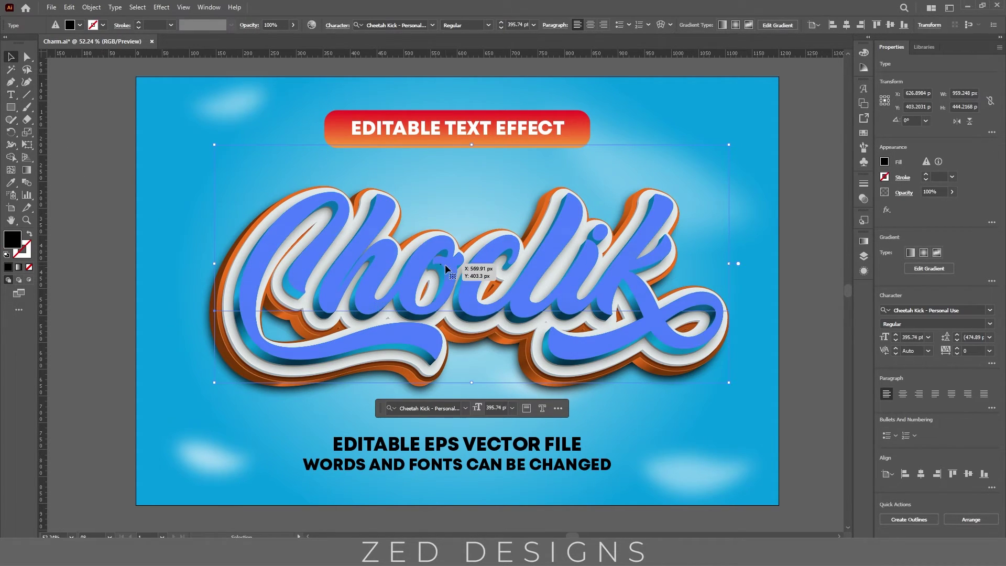
left_click(69, 7)
left_click(79, 59)
left_click(69, 7)
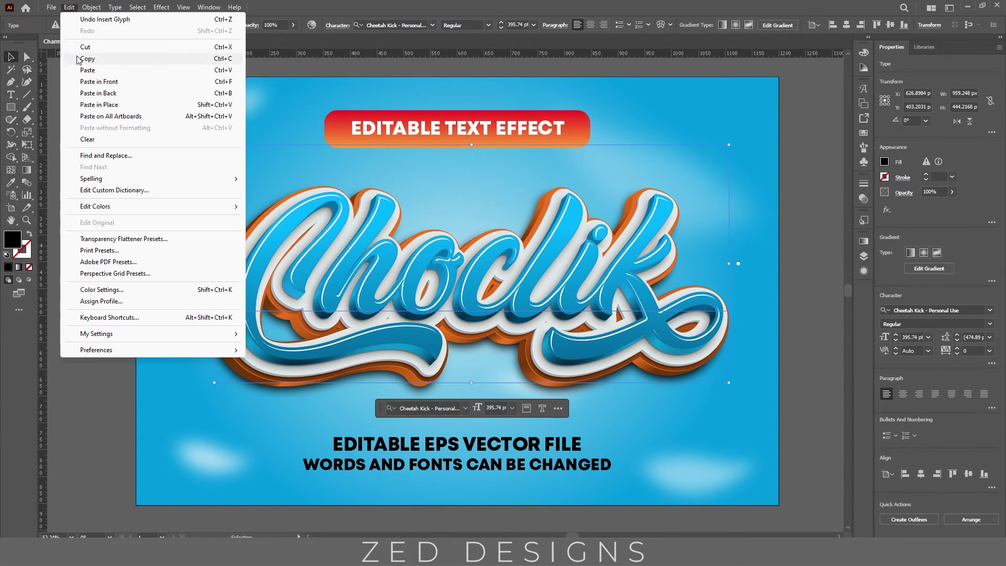
left_click(79, 58)
Step: Paste the Choclik artwork into the Photoshop label as a Smart Object
key("alt+Tab")
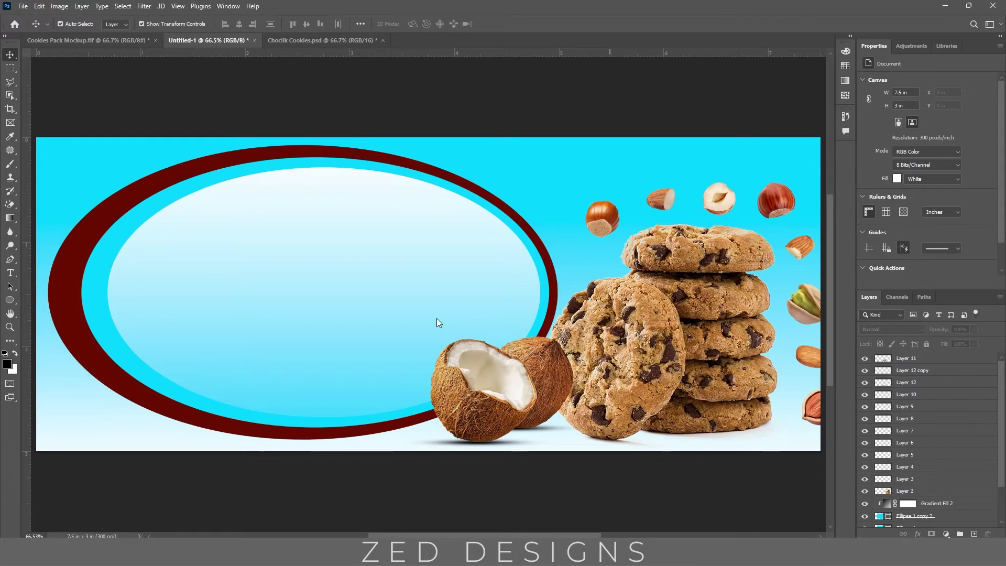
key("ctrl+v")
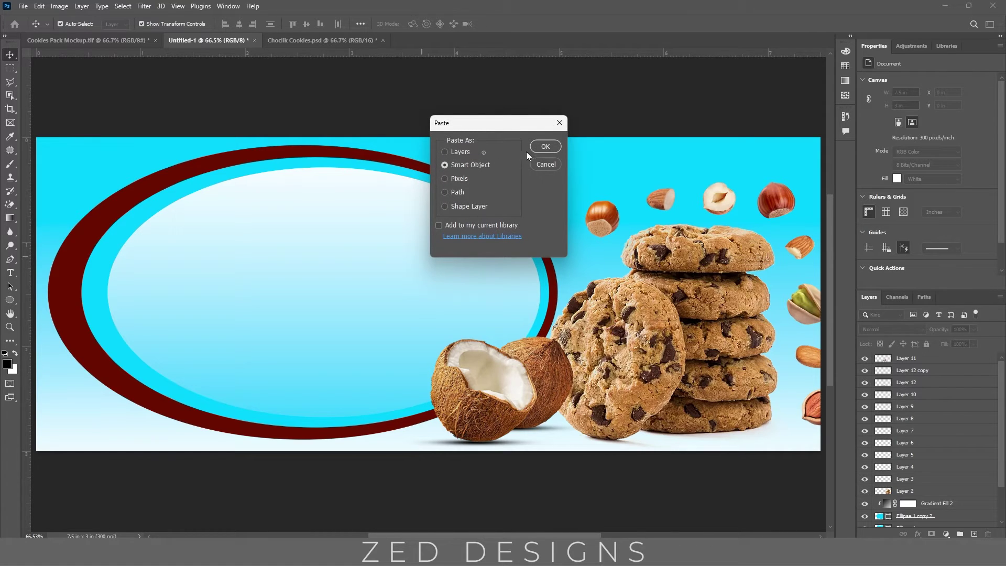
left_click(544, 147)
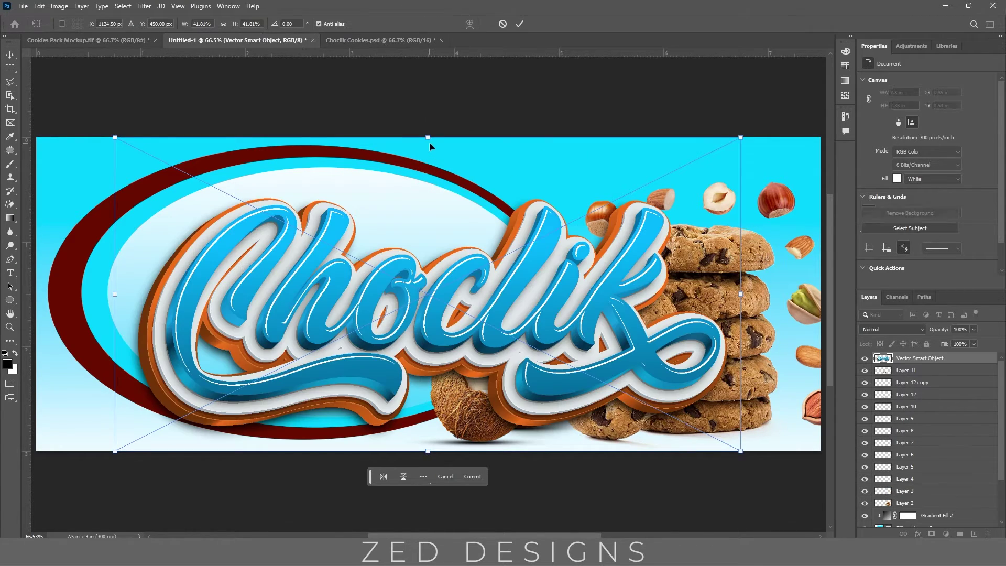
Step: Shrink the Choclik logo, move it up-left, widen it leftward, and commit
left_click_drag(429, 141, 419, 243)
left_click_drag(449, 277, 414, 260)
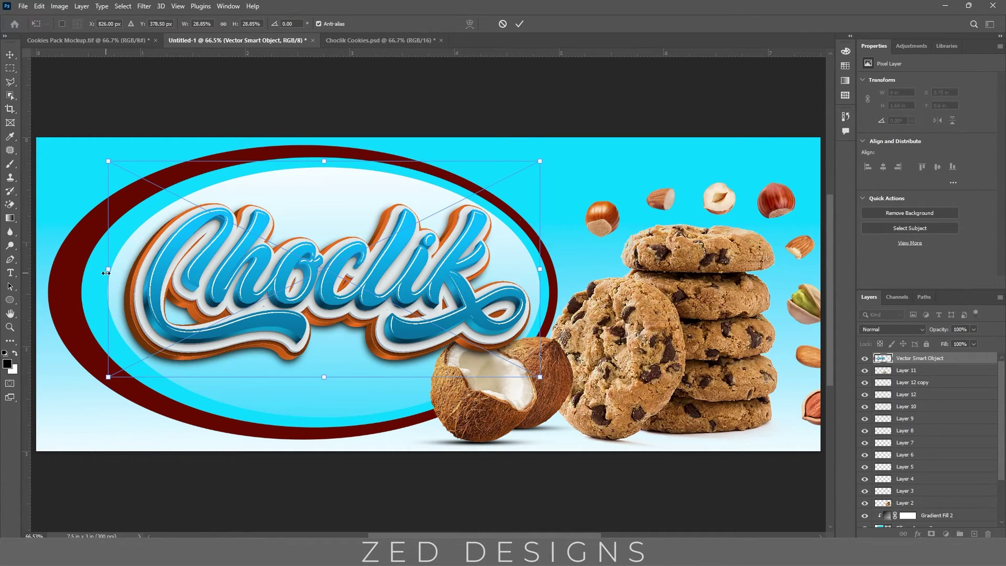
left_click_drag(101, 273, 84, 272)
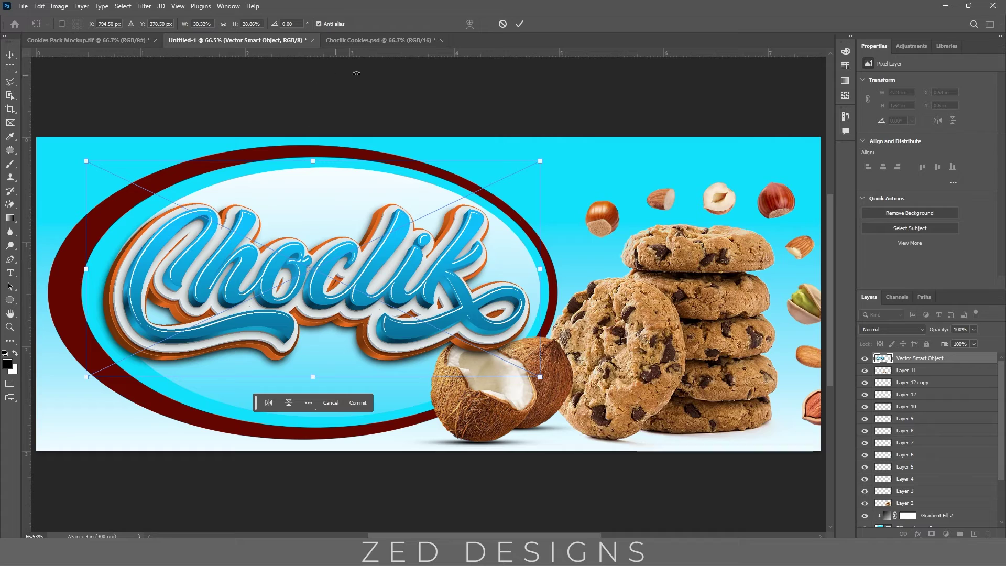
left_click(519, 24)
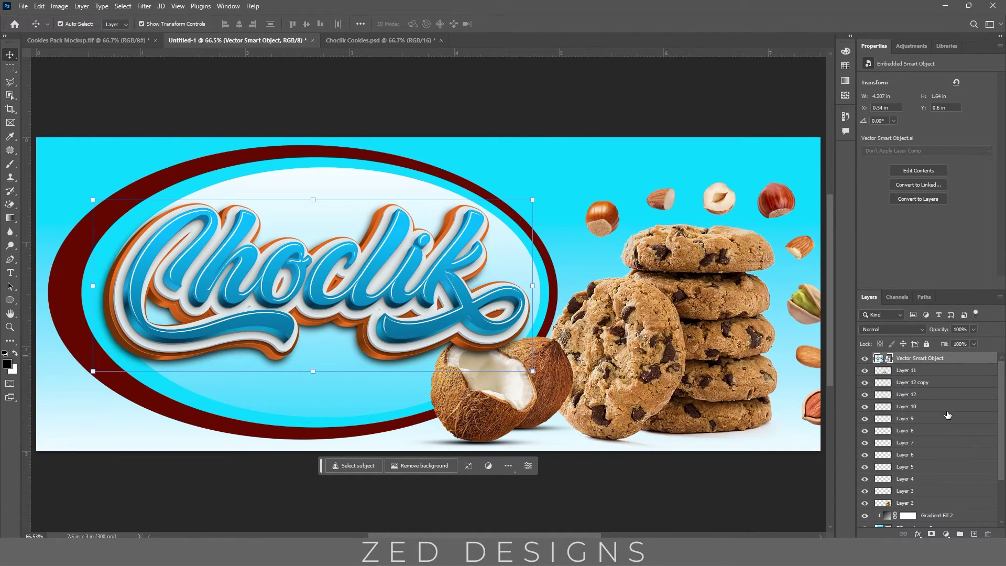
Step: Group Layer 11 through Layer 2 into a group named 'Cookies'
left_click(929, 371)
left_click(920, 504, "shift")
key("ctrl+g")
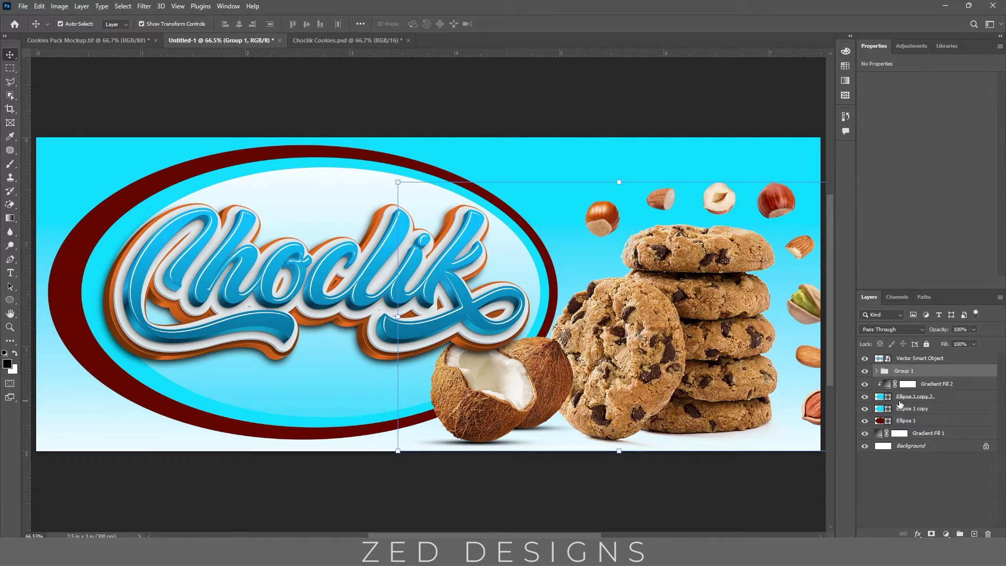
double_click(905, 371)
type("Cookies")
key("Return")
Step: Rename the logo smart object 'Text Effect' and move it below the Cookies group
left_click(910, 358)
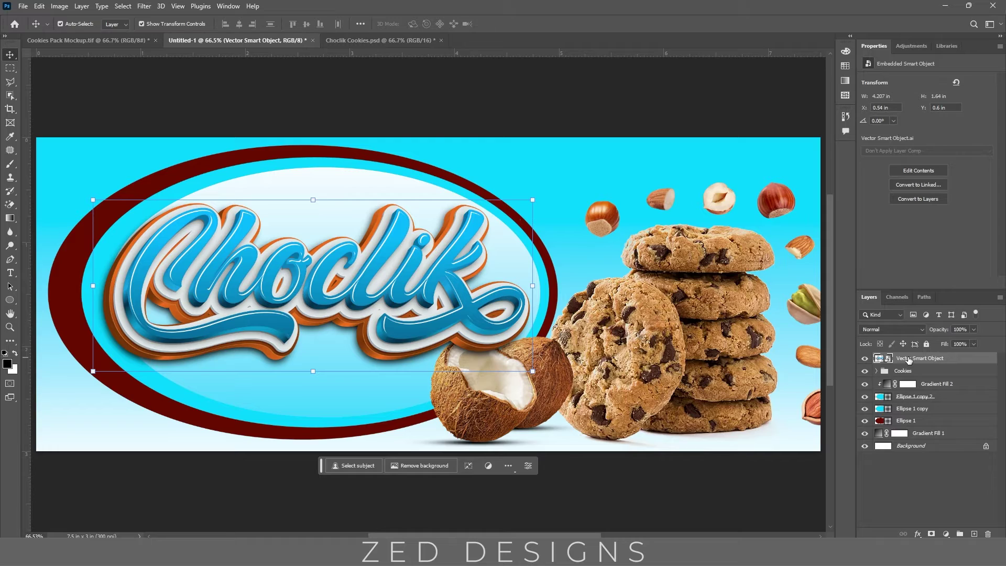
type("Text Effect")
key("Return")
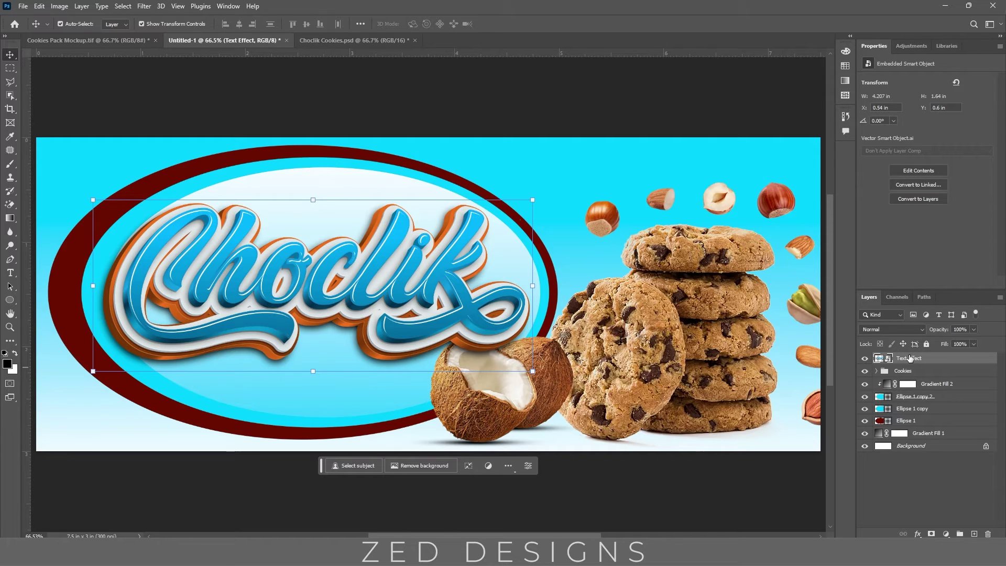
left_click_drag(910, 359, 907, 377)
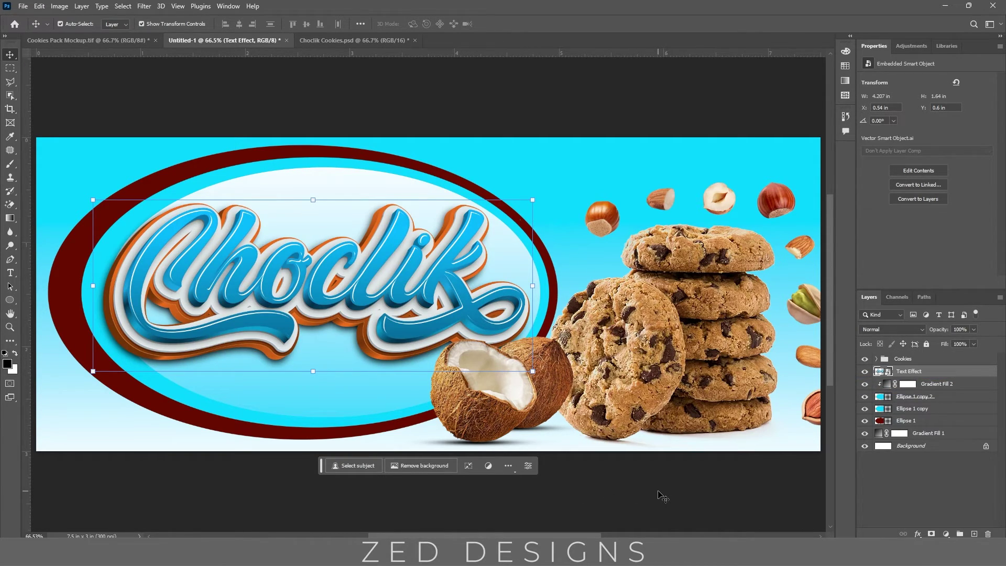
Step: Group Text Effect with the ellipse layers as 'Logo', then select Text Effect inside it
left_click(920, 422, "shift")
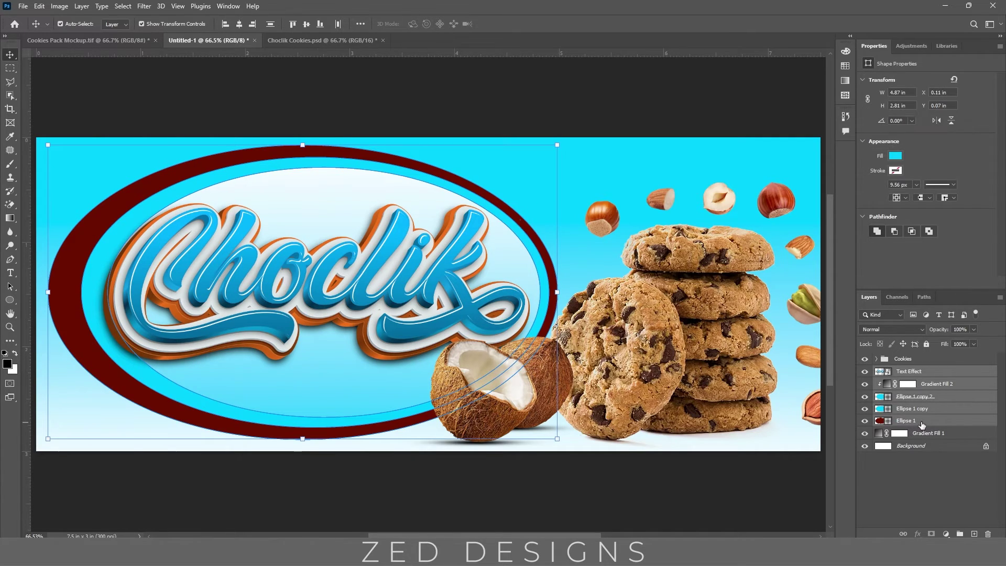
key("ctrl+g")
left_click(864, 372)
left_click(864, 372)
double_click(902, 371)
type("Logo")
key("Return")
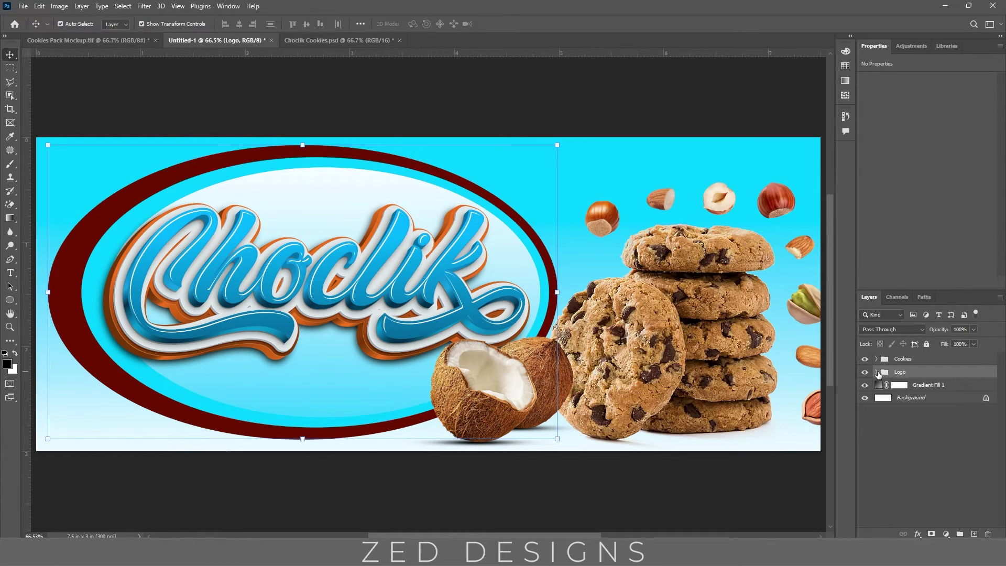
left_click(875, 372)
left_click(938, 386)
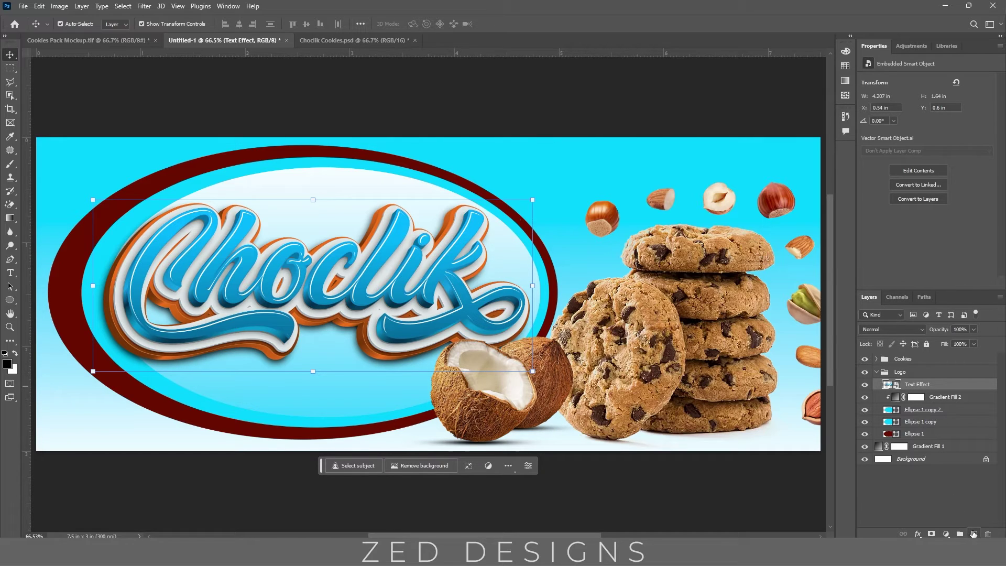
Step: Add the text "TREAT'S" above the Choclik logo
key("t")
left_click(285, 202)
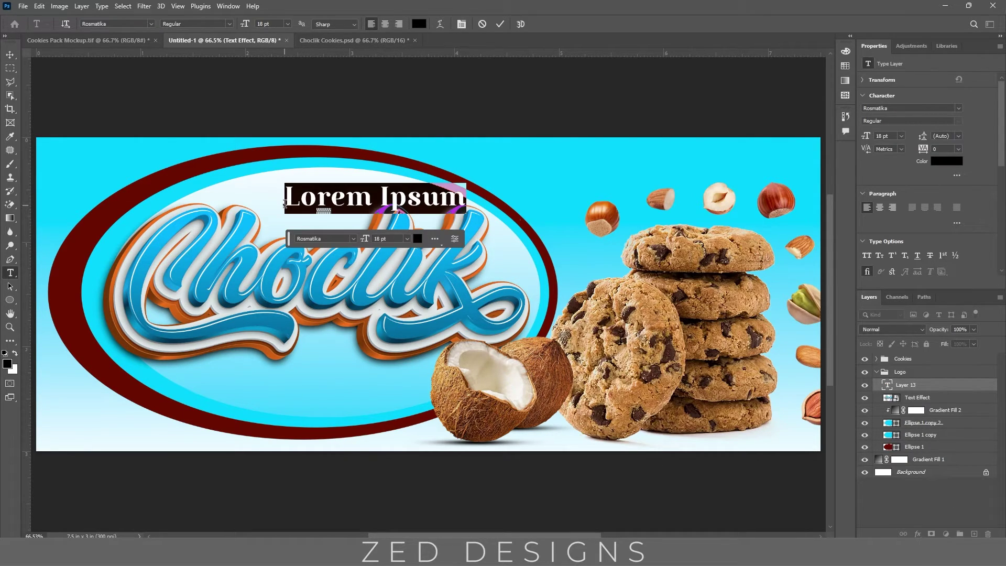
type("tre")
key("BackSpace")
key("BackSpace")
key("BackSpace")
type("TREAT’S")
key("BackSpace")
type("'S")
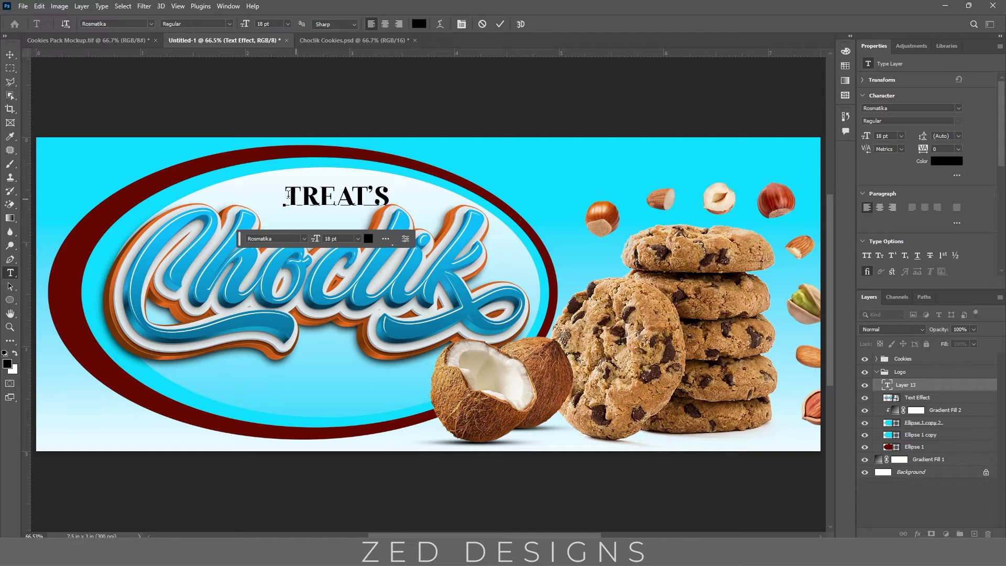
left_click(10, 55)
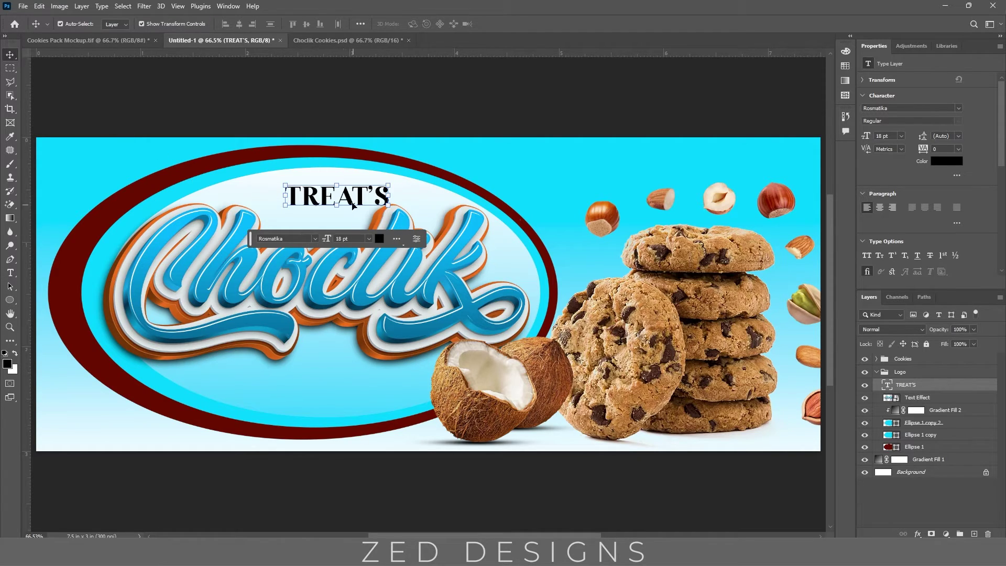
Step: Position TREAT'S above the logo and scale it up slightly
left_click_drag(352, 205, 313, 182)
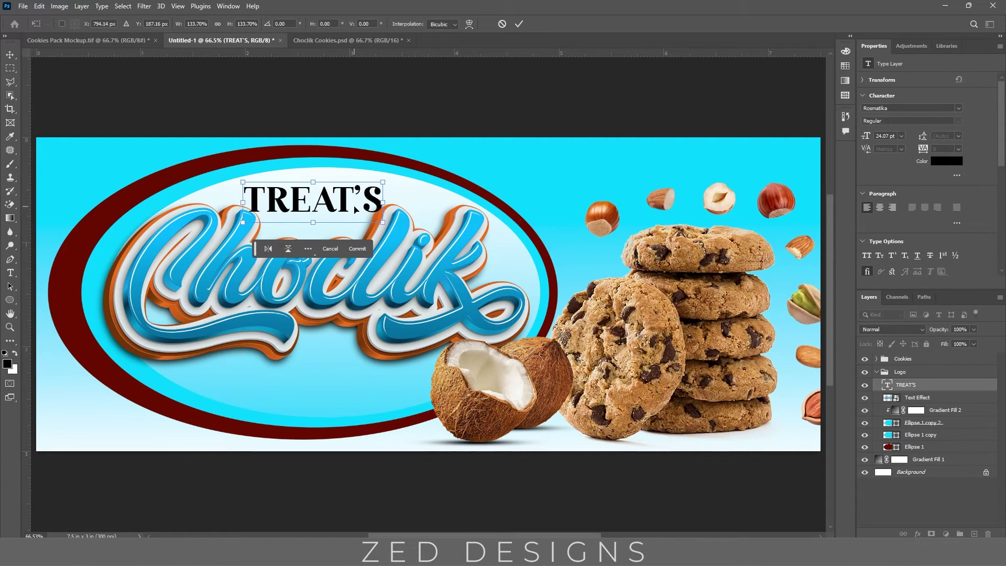
key("Escape")
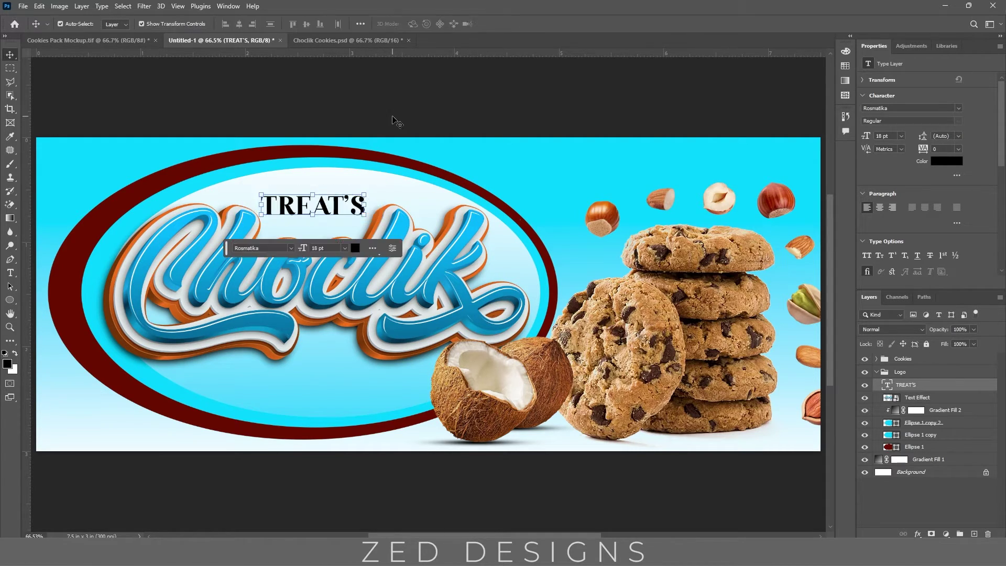
left_click_drag(361, 198, 334, 399)
key("Return")
Step: Change the copied text to 'COOKIES' and color it white (ffffff)
double_click(334, 388)
type("cookies")
left_click(9, 55)
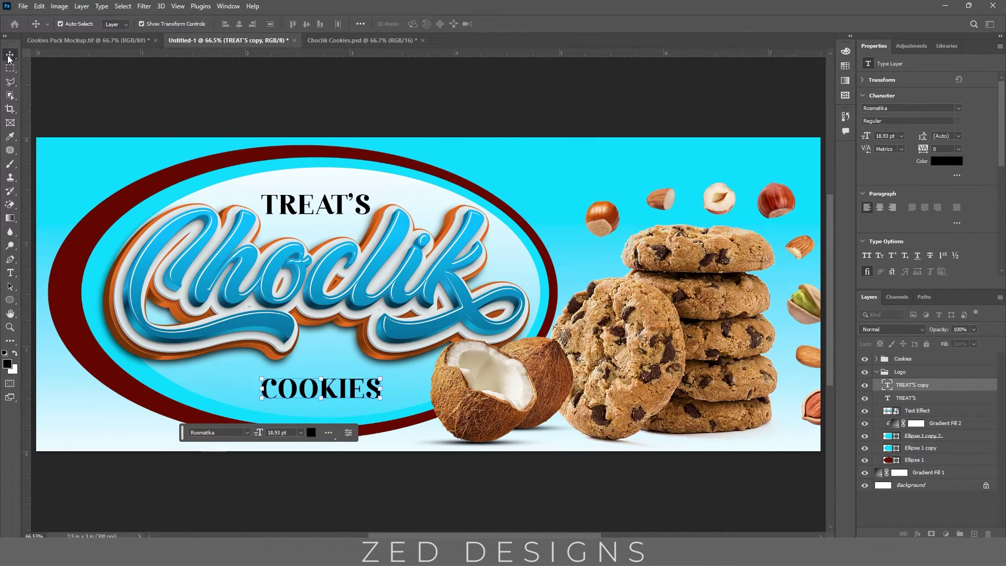
left_click(951, 161)
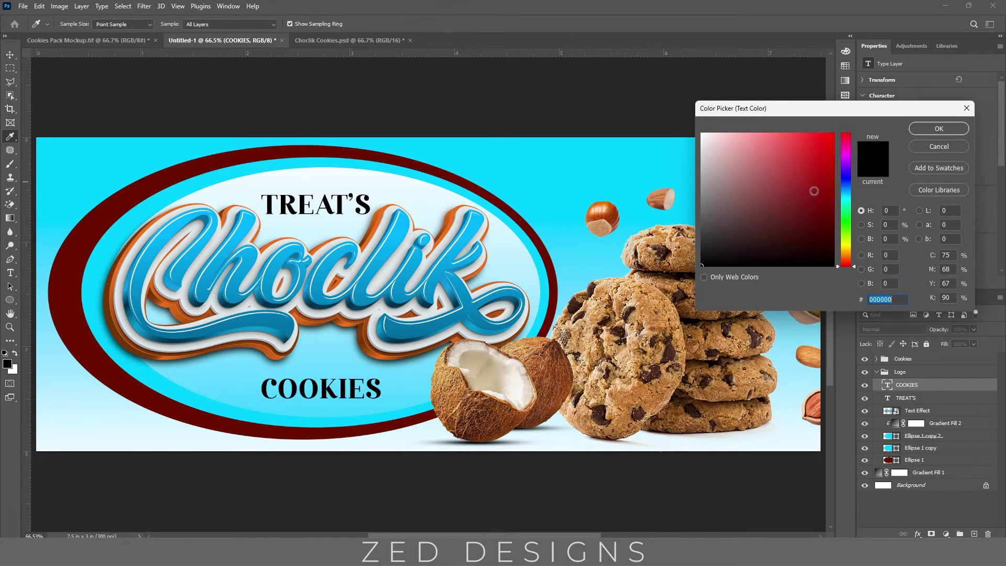
type("ffffff")
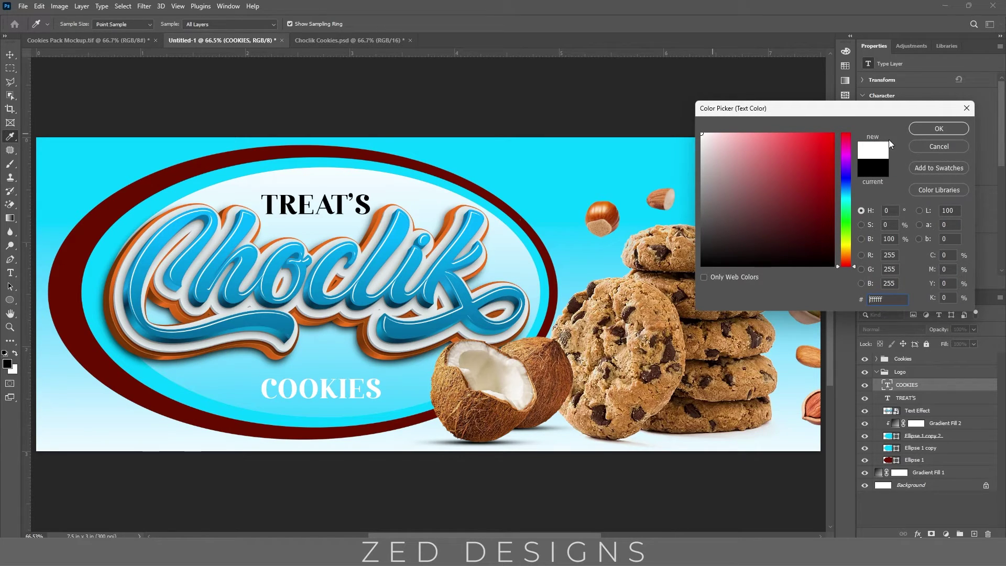
left_click(927, 129)
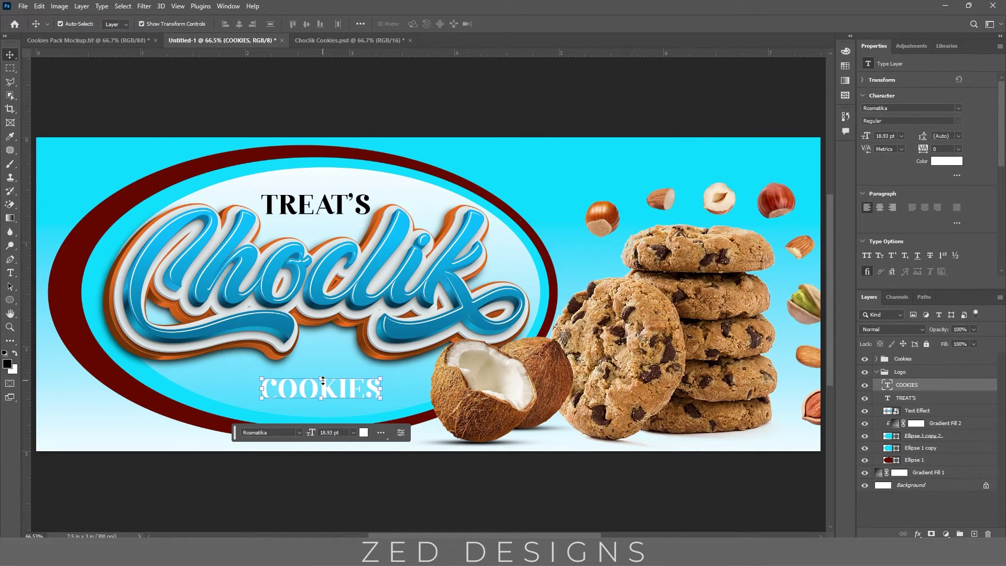
Step: Stretch COOKIES taller and warp it into an arc with bend -9.5
left_click(321, 398)
left_click_drag(321, 408, 333, 389)
key("Return")
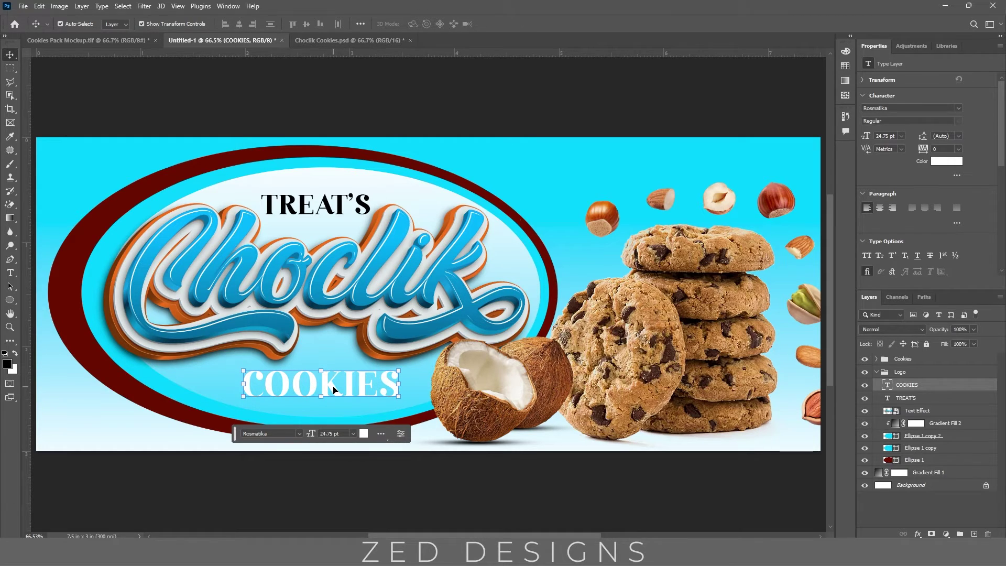
key("ctrl+t")
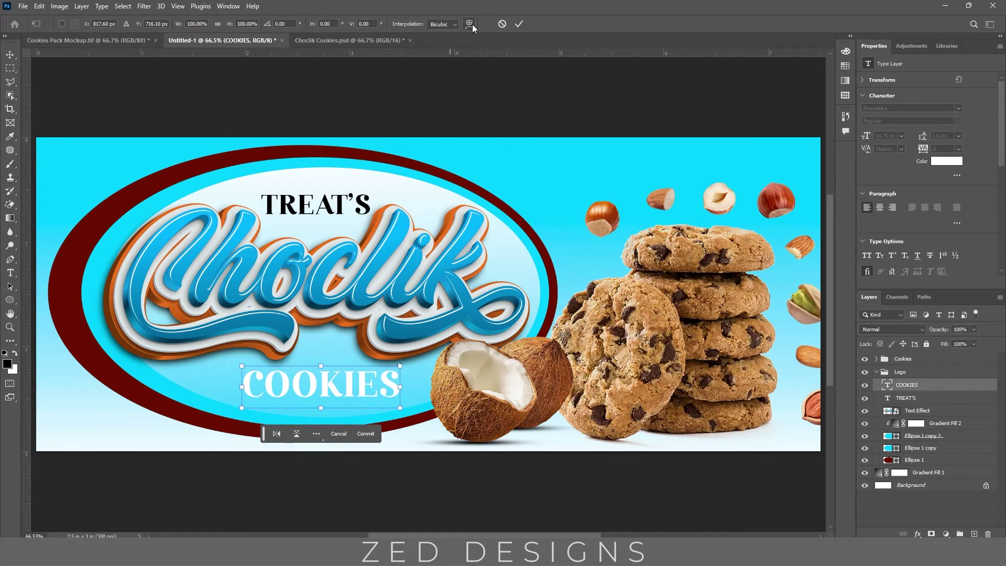
left_click(469, 24)
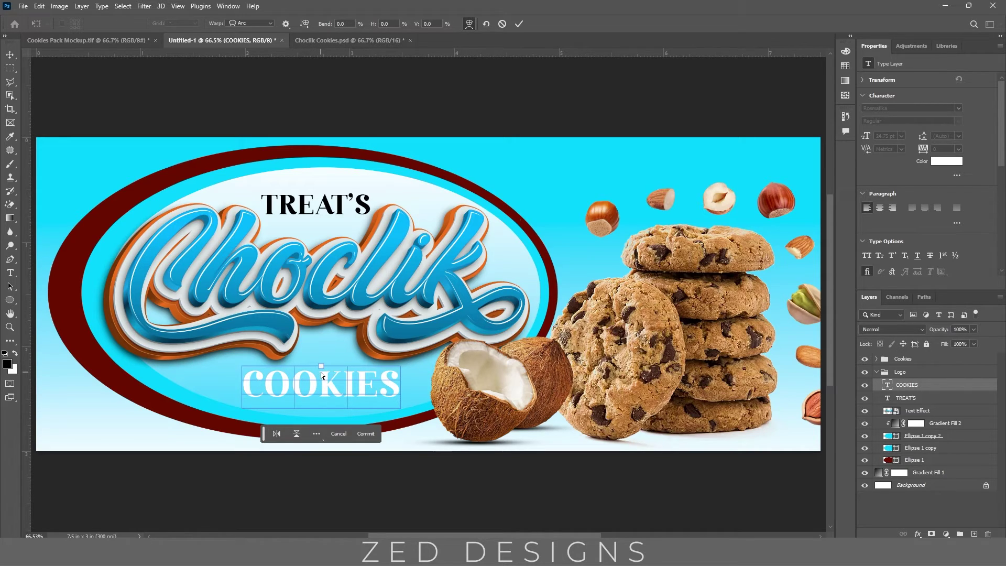
left_click_drag(321, 371, 321, 374)
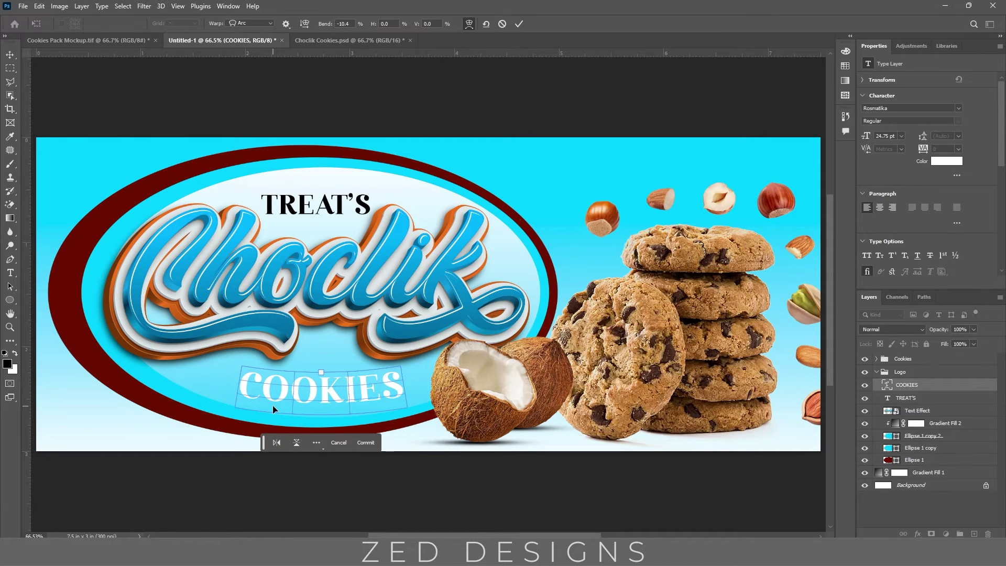
key("Return")
Step: Reposition COOKIES slightly left and up beneath the Choclik logo
key("ctrl+t")
left_click_drag(244, 390, 211, 386)
left_click_drag(313, 401, 305, 399)
key("Return")
left_click(512, 462)
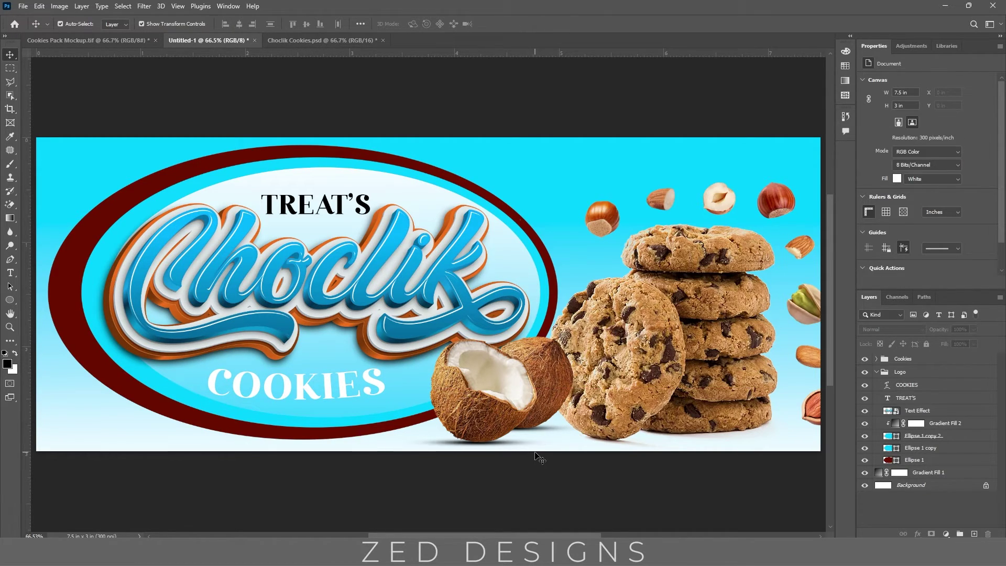
Step: Tilt the Logo group by raising its right side and stretch it taller
left_click(876, 371)
left_click(891, 372)
scroll(327, 311, "down", 1)
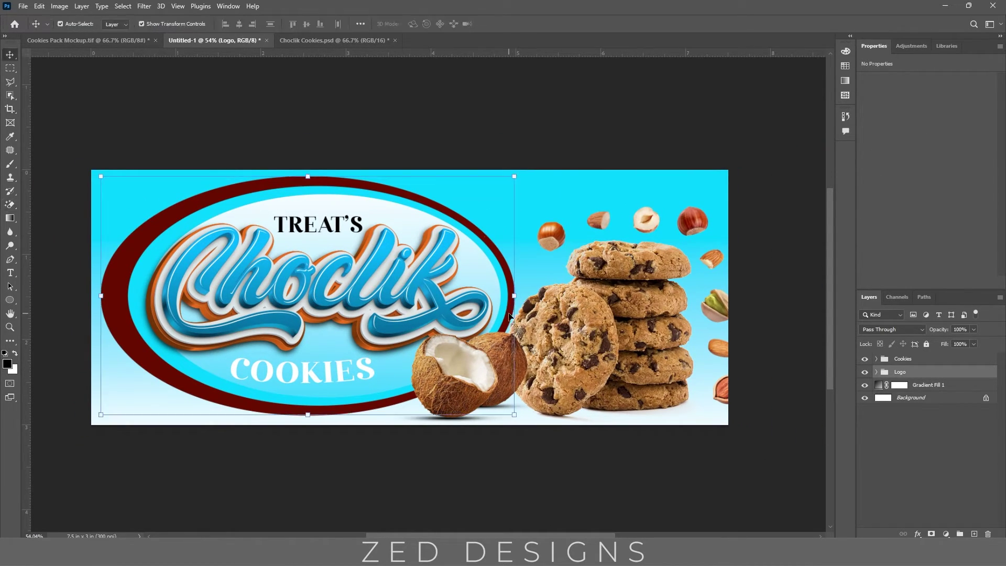
left_click(514, 295)
left_click_drag(513, 296, 514, 272)
left_click_drag(306, 401, 307, 434)
left_click_drag(308, 163, 307, 153)
Step: Widen the logo badge slightly and move it into place on the label
left_click_drag(510, 284, 515, 284)
left_click_drag(406, 234, 397, 226)
left_click_drag(506, 284, 509, 284)
left_click_drag(323, 427, 325, 431)
left_click_drag(337, 352, 343, 355)
left_click_drag(322, 304, 334, 319)
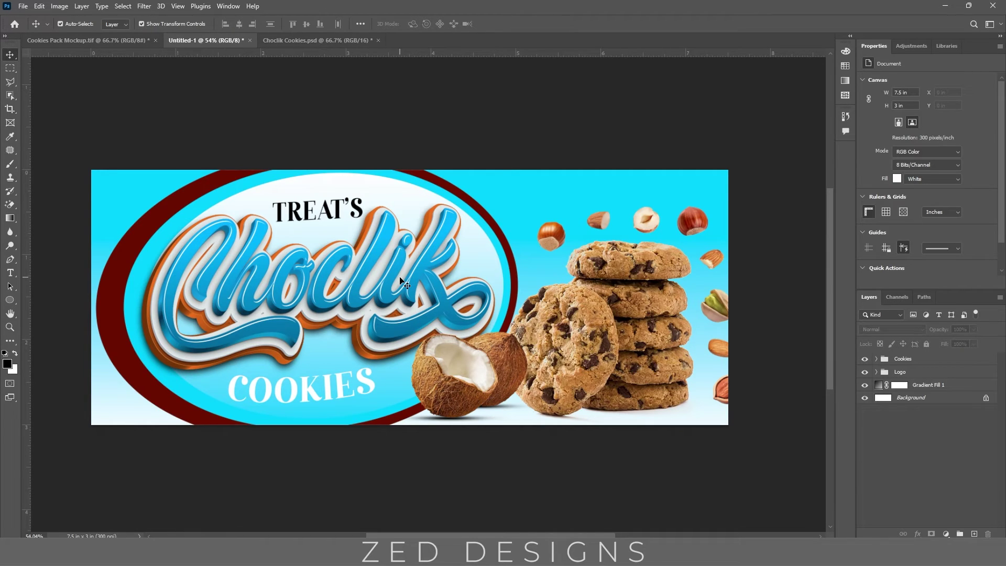
Step: Stretch the Choclik lettering layer slightly taller
left_click(335, 377)
key("ctrl+t")
left_click_drag(315, 375, 315, 377)
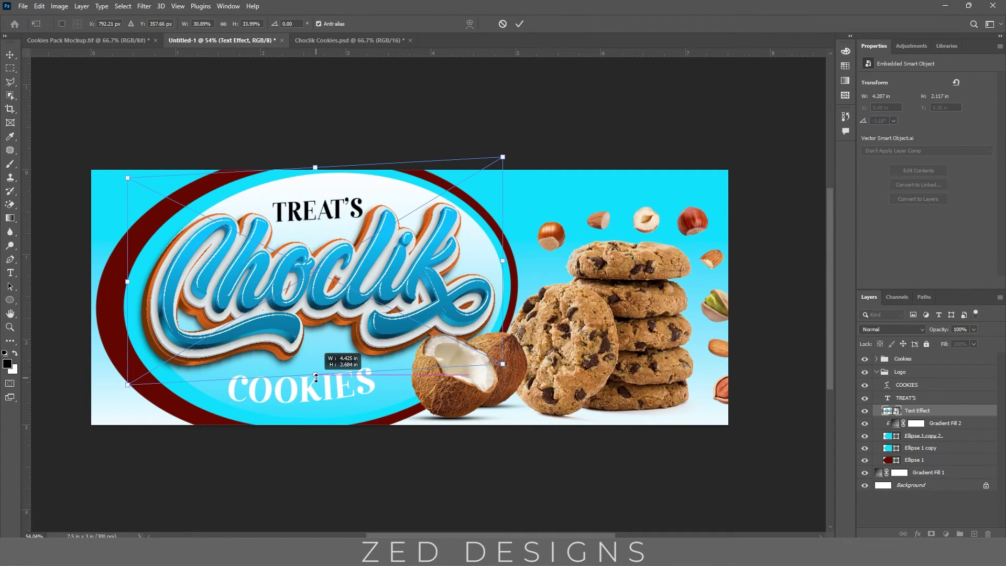
Step: Squash the three coconut layers slightly shorter
key("Return")
left_click(521, 438)
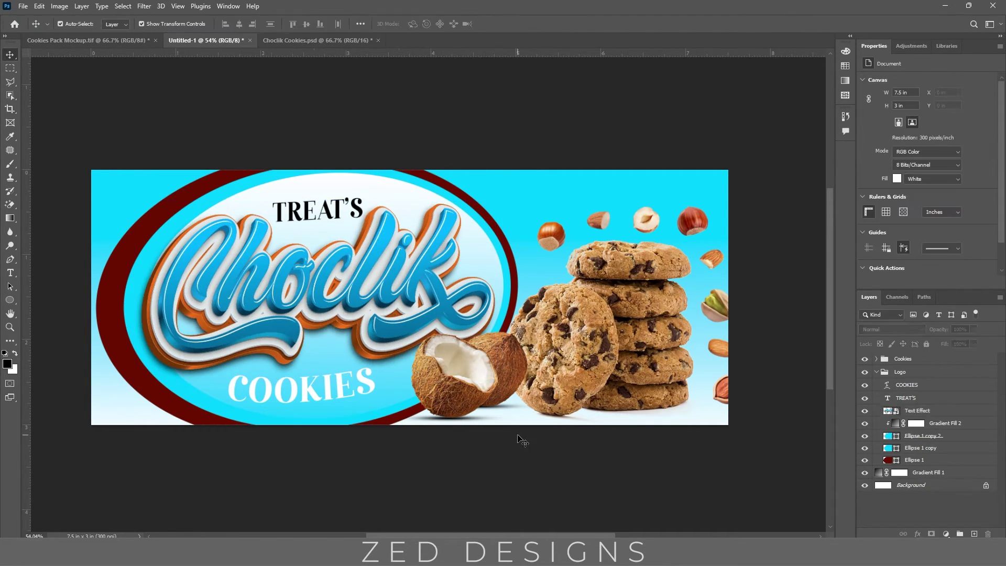
left_click(517, 408)
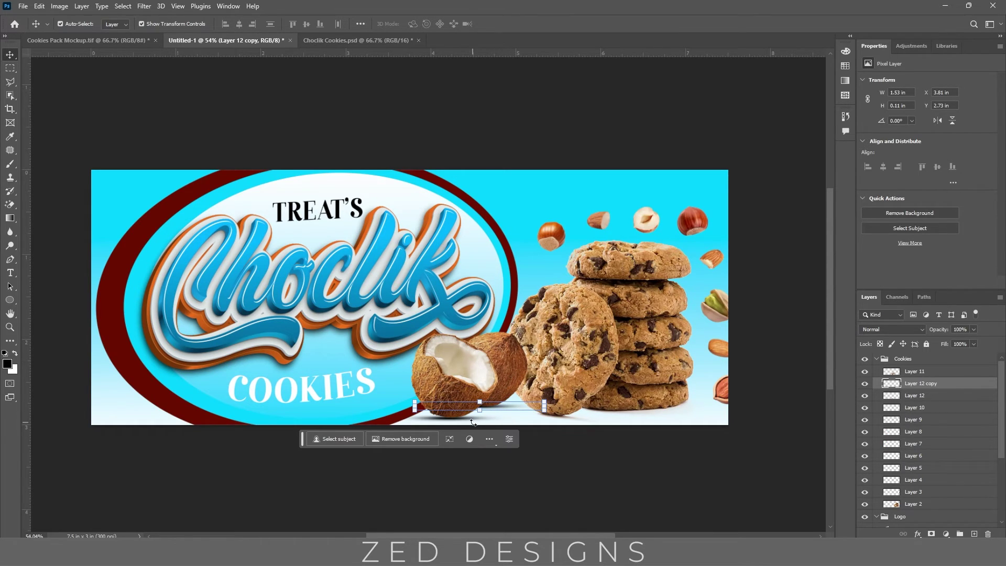
left_click(910, 373)
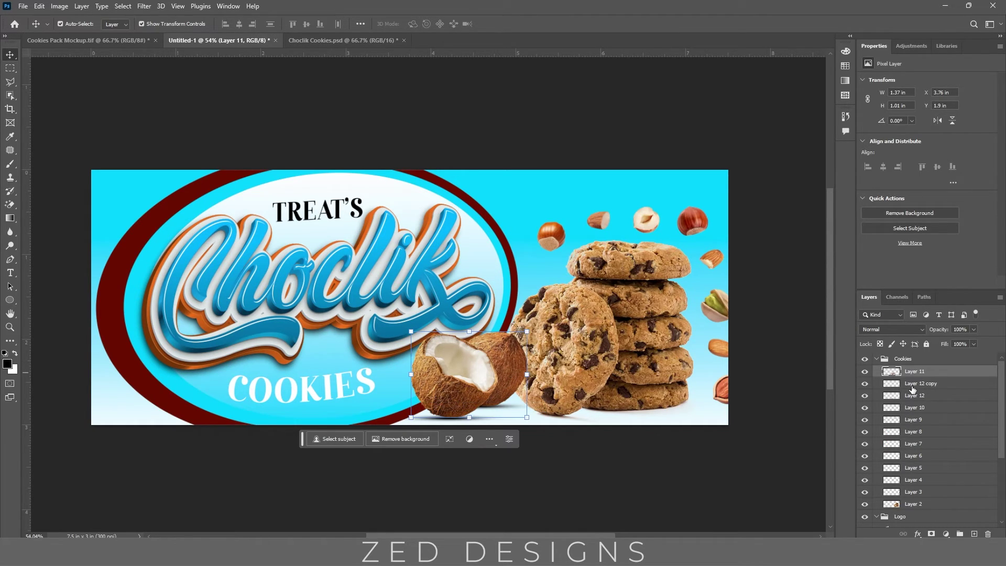
left_click(917, 386, "ctrl")
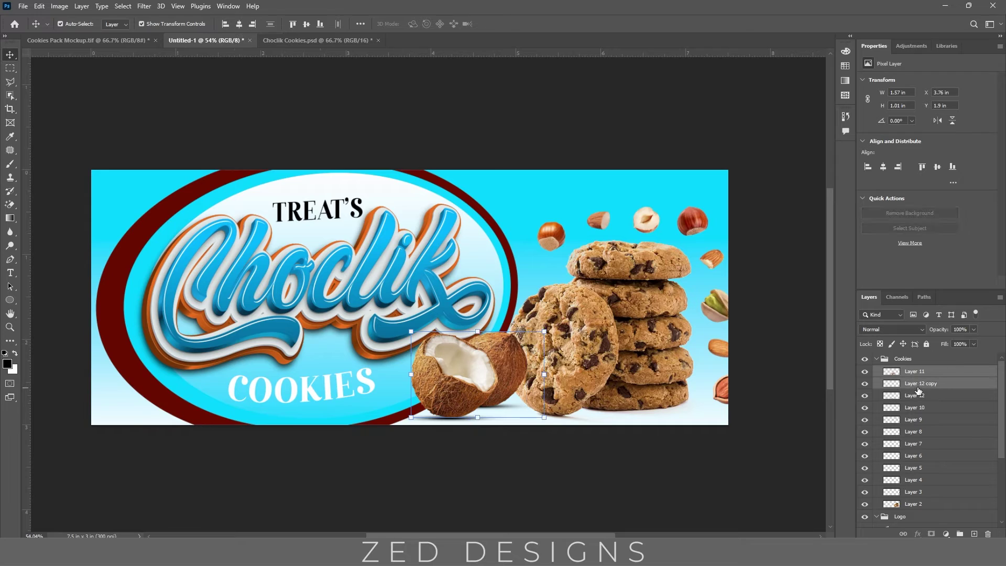
left_click(916, 398, "ctrl")
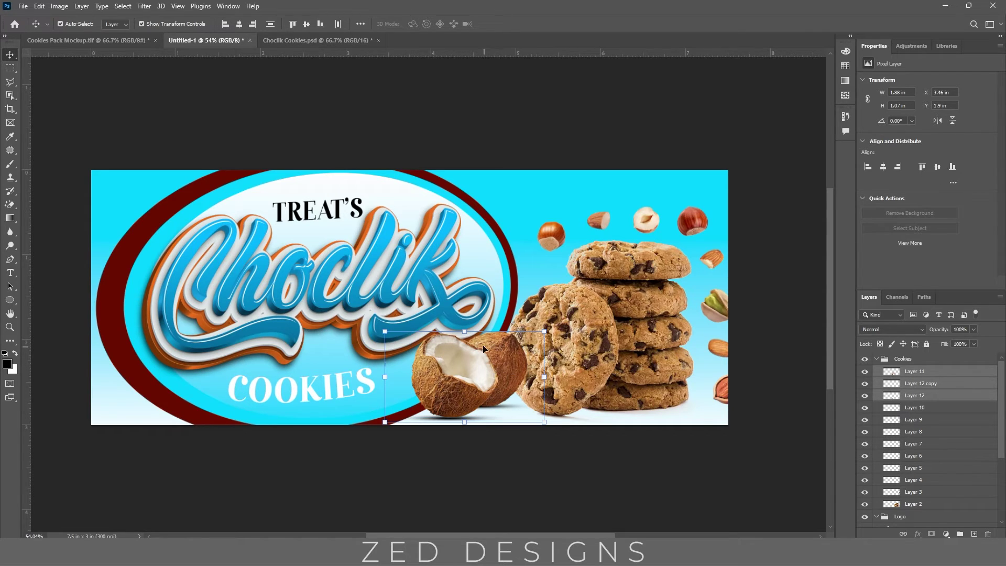
left_click_drag(465, 333, 465, 348)
key("Return")
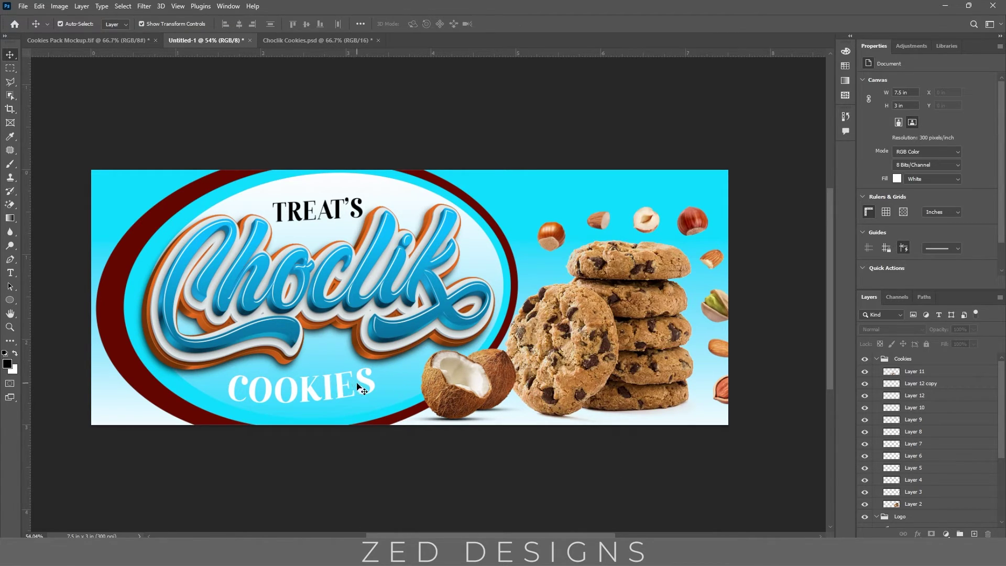
Step: Shift the COOKIES text slightly to the right
left_click_drag(363, 386, 373, 386)
left_click(487, 467)
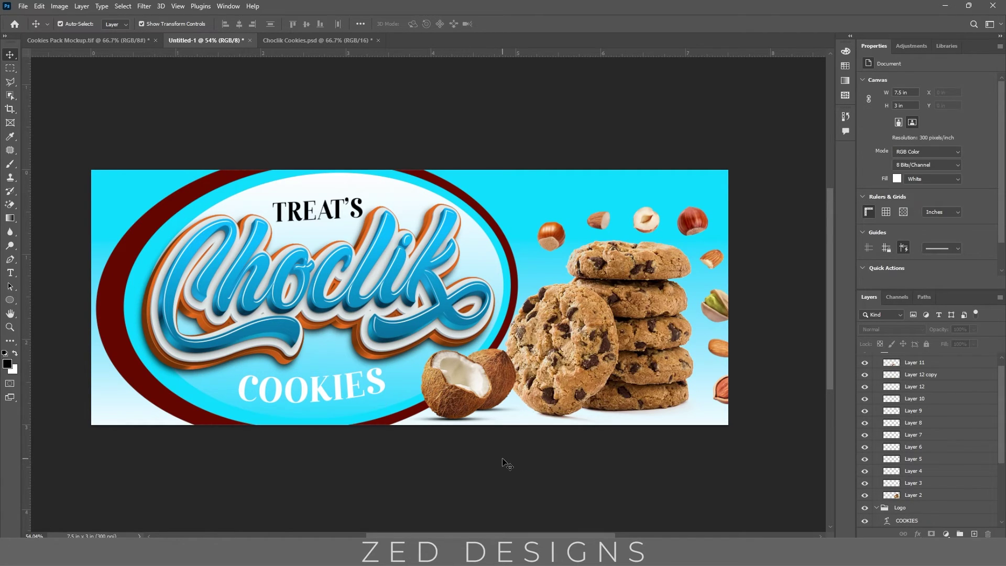
scroll(438, 338, "up", 2)
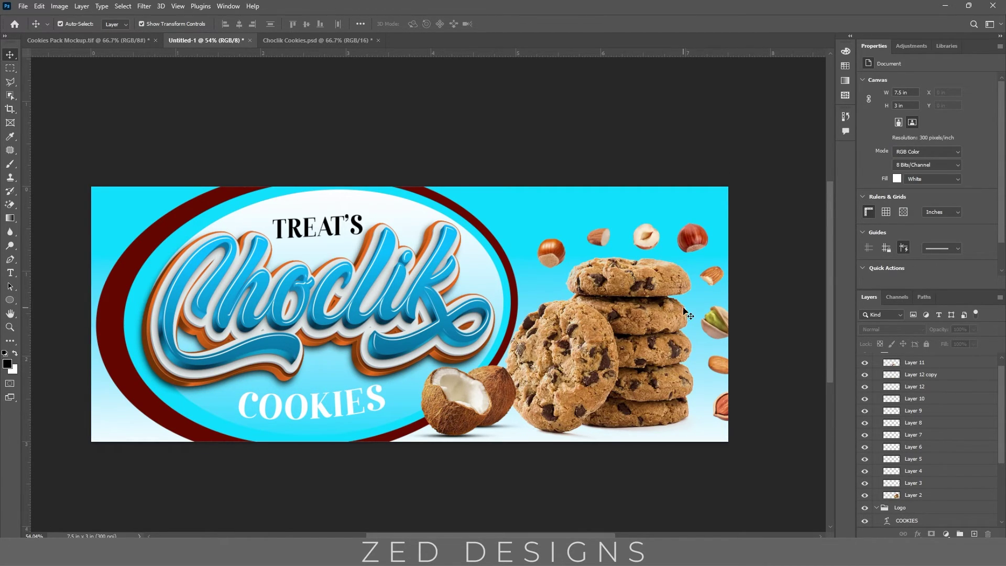
scroll(928, 399, "up", 1)
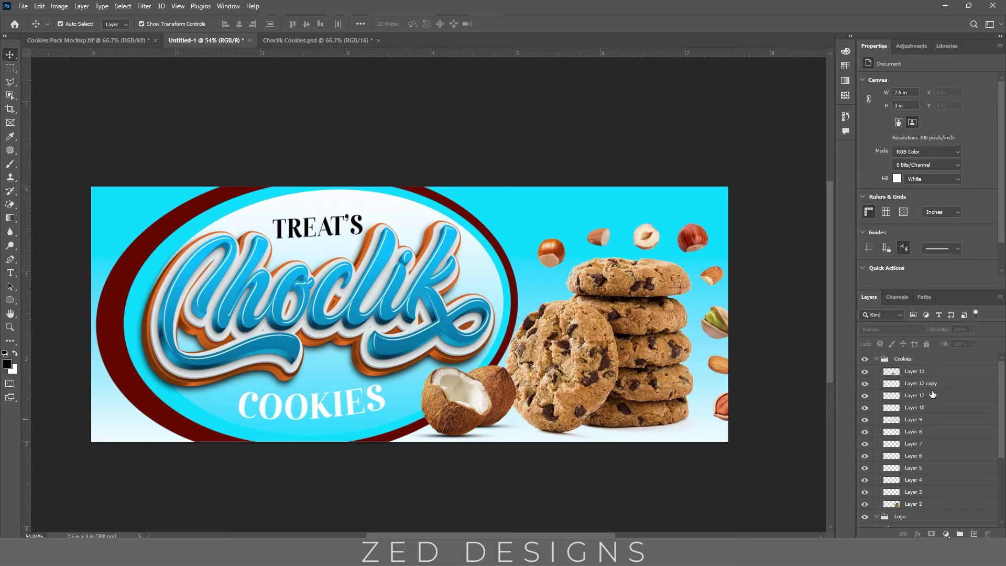
Step: Raise the four top nuts (Layers 10, 9, 6, 5) slightly
left_click(928, 372)
left_click(929, 407)
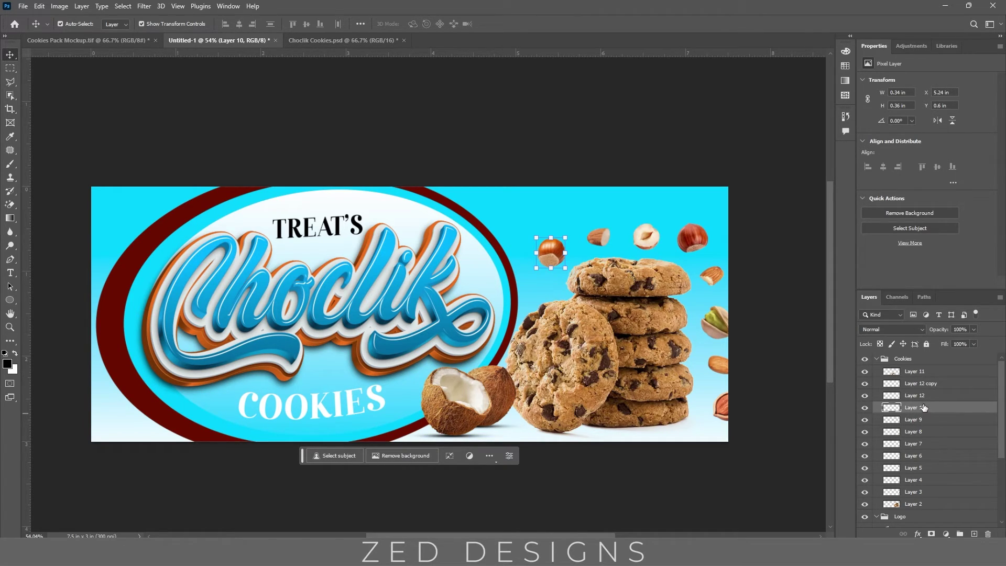
left_click(608, 196)
left_click(586, 246)
left_click(598, 236, "shift")
left_click(645, 236, "shift")
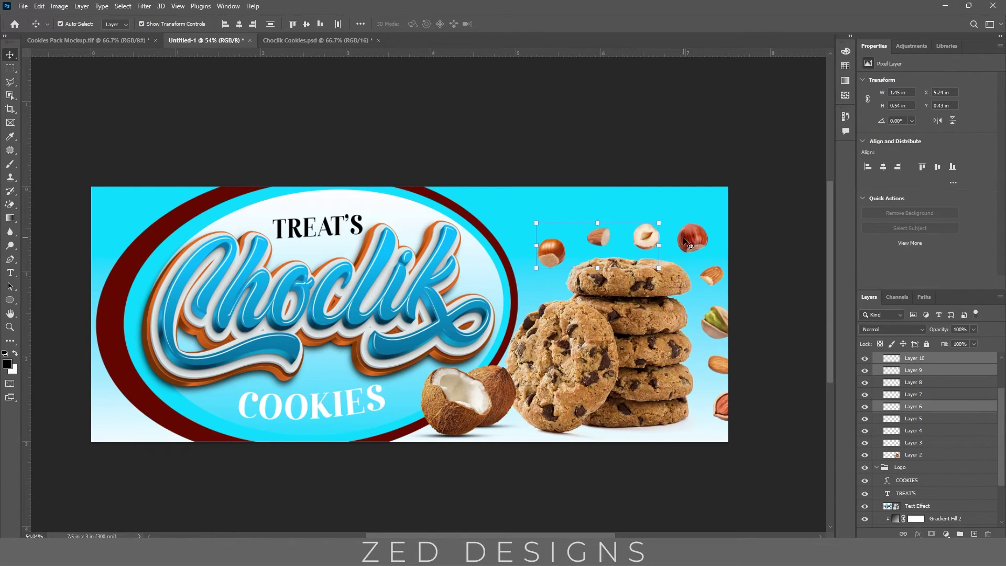
left_click(694, 240, "shift")
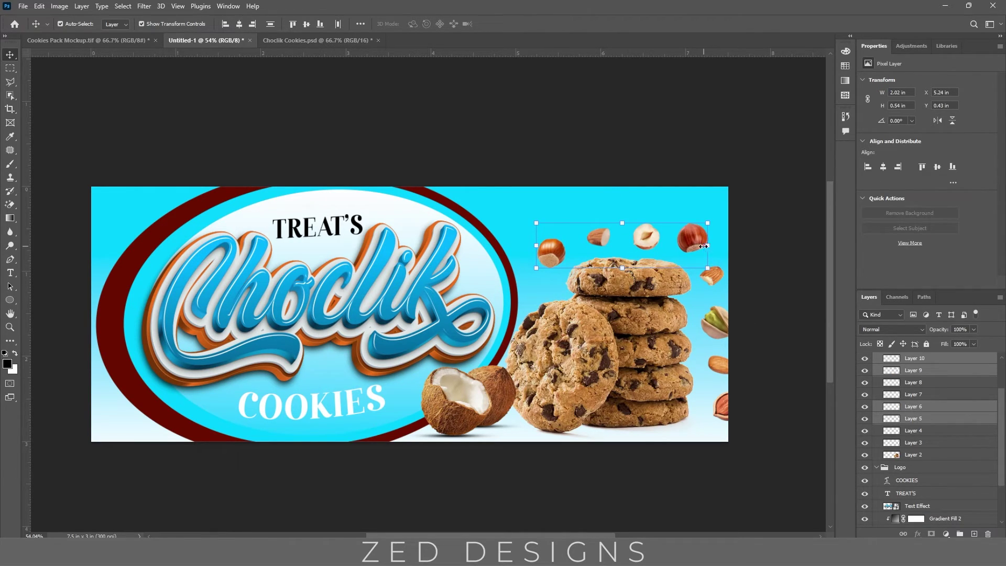
left_click_drag(702, 245, 702, 233)
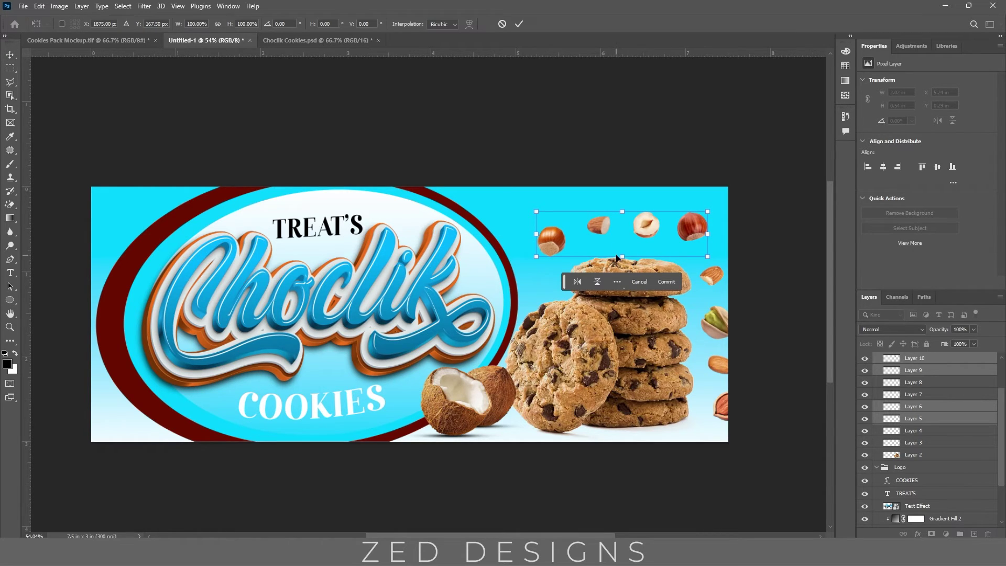
left_click(623, 315)
Step: Move the Layer 2 cookie stack slightly left and enlarge it to about 110%
left_click(624, 314)
left_click_drag(599, 253, 605, 245)
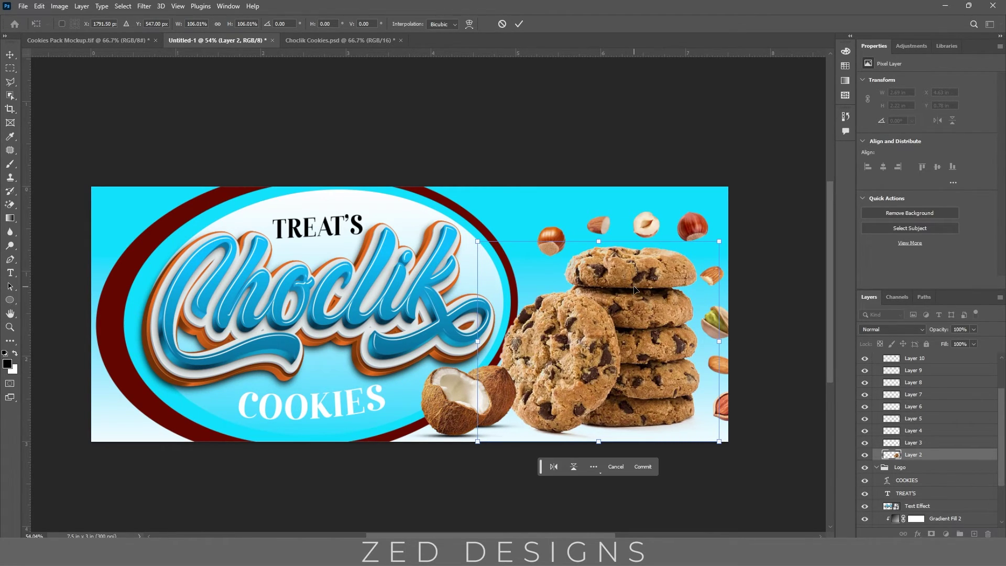
left_click_drag(632, 289, 627, 289)
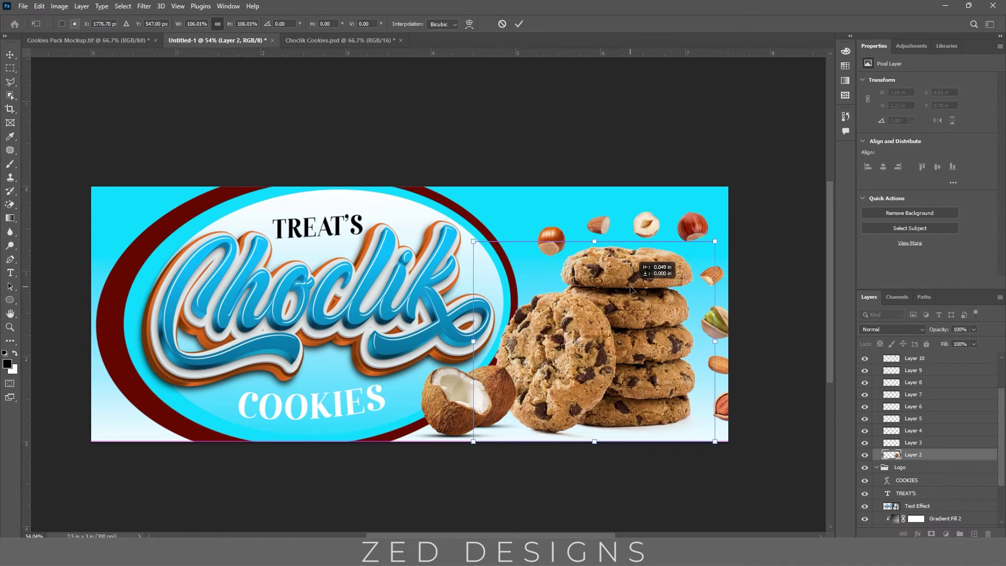
left_click_drag(712, 339, 723, 340)
key("Return")
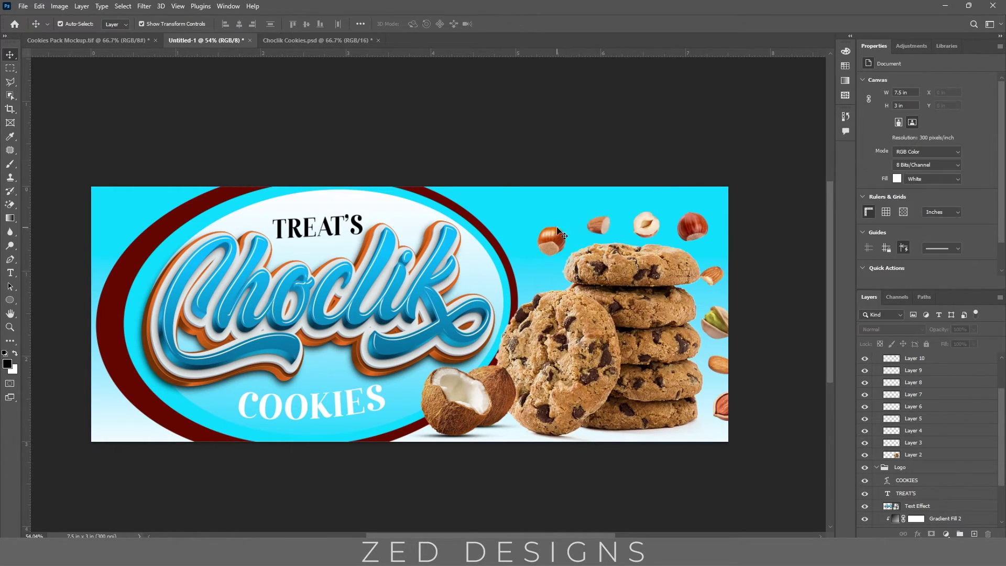
Step: Fine-tune the nuts: lift the almond and lower the Layer 5 hazelnut
left_click(551, 239)
left_click(598, 225, "shift")
left_click(641, 227, "shift")
left_click(696, 229, "shift")
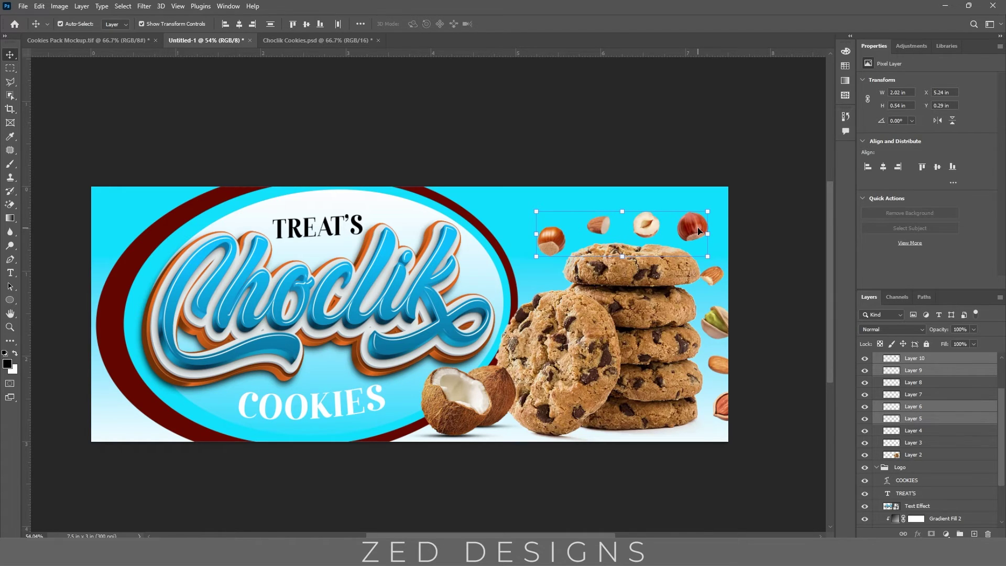
left_click_drag(711, 274, 717, 263)
left_click(757, 254)
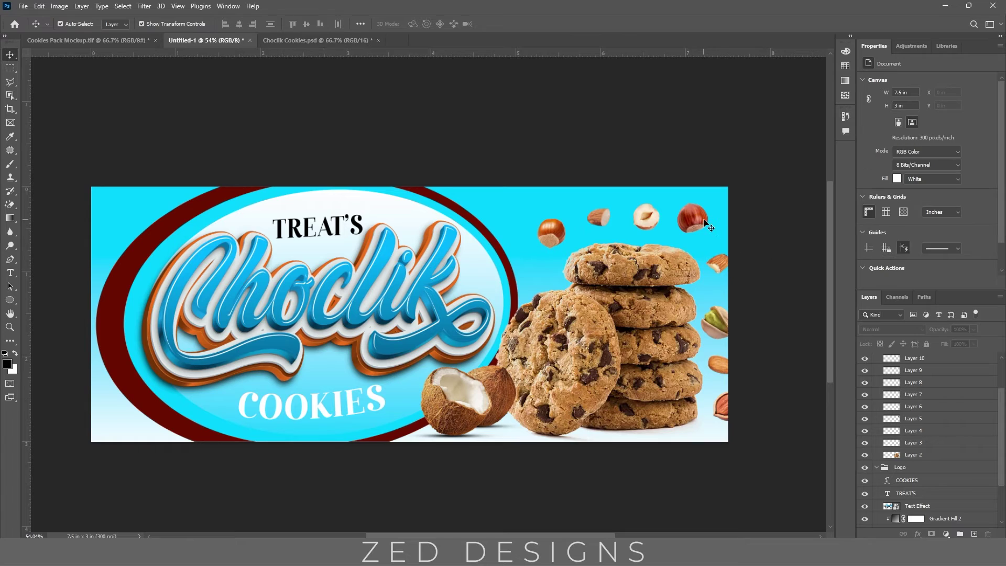
left_click_drag(705, 223, 705, 229)
left_click(749, 257)
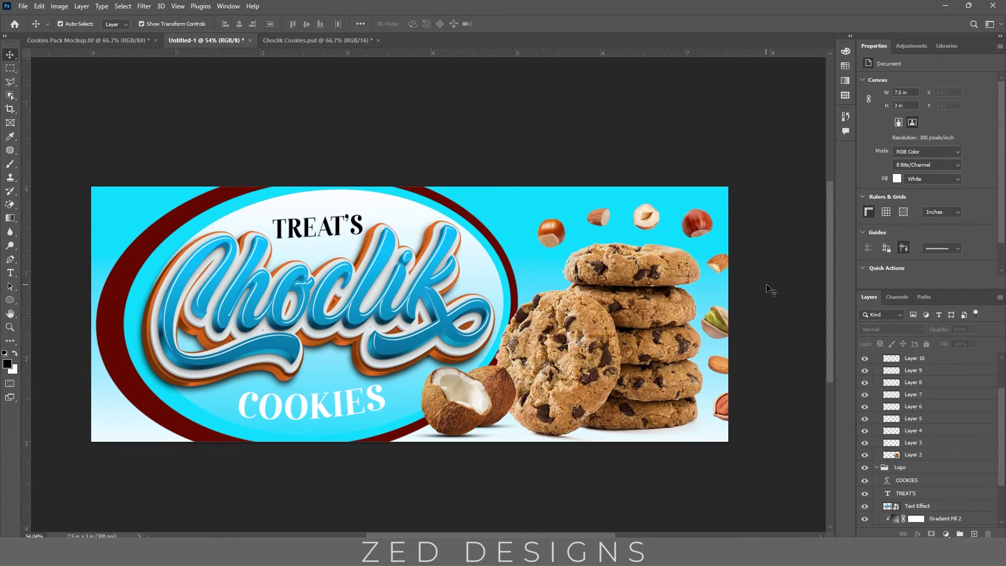
scroll(767, 287, "down", 1)
Step: Draw a rectangle over the label's left side, just above Gradient Fill 1
scroll(918, 444, "down", 2)
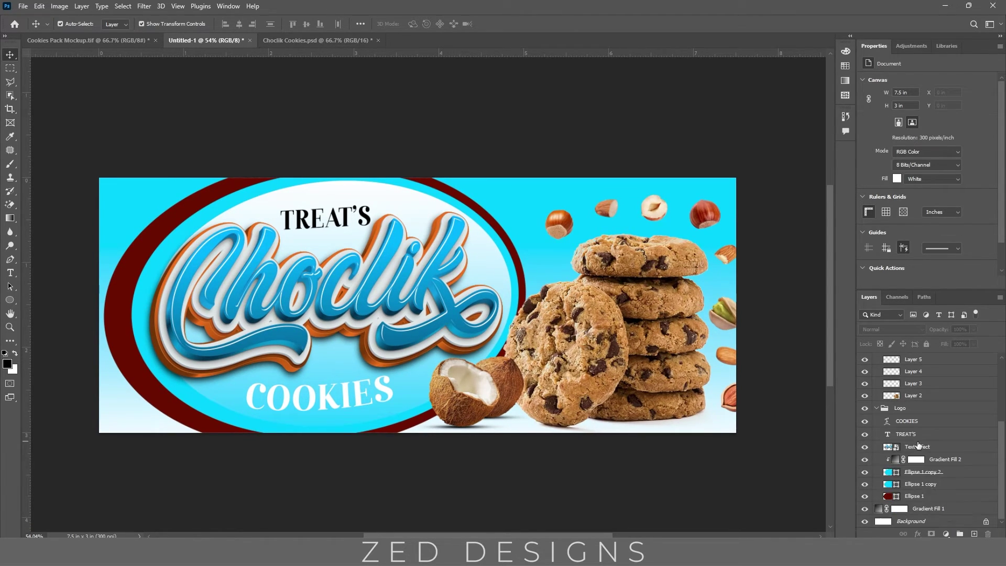
left_click(896, 408)
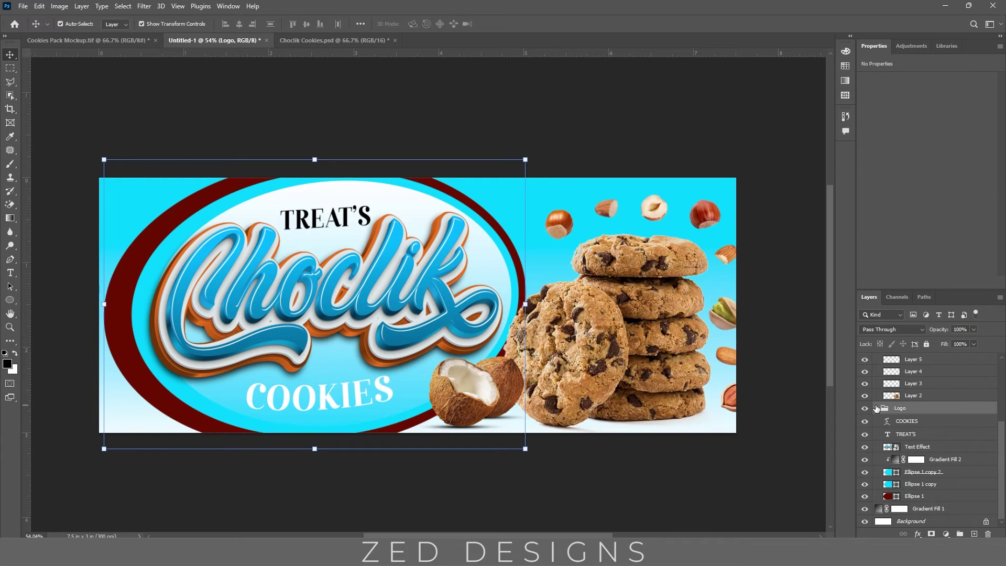
left_click(876, 407)
left_click(877, 359)
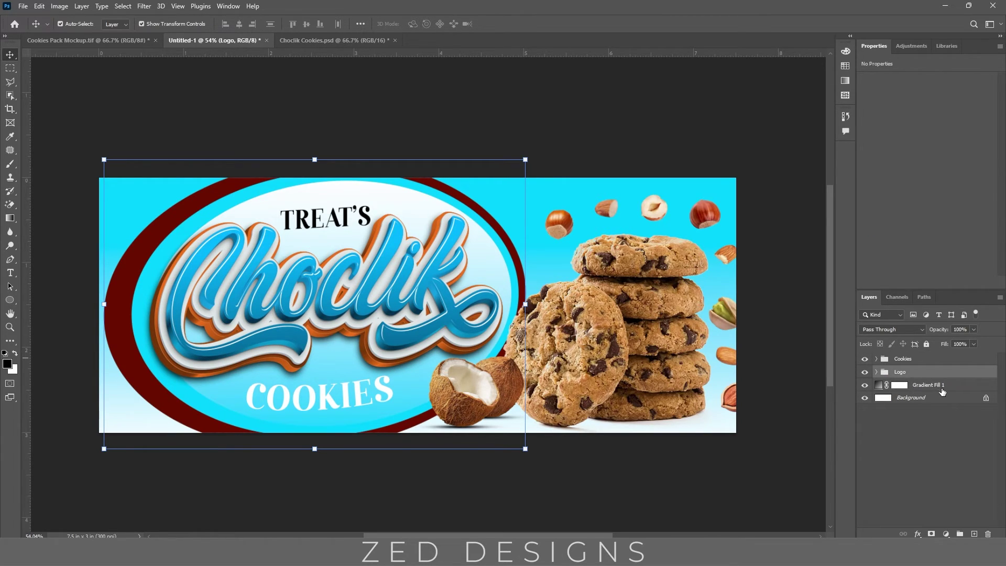
left_click(879, 385)
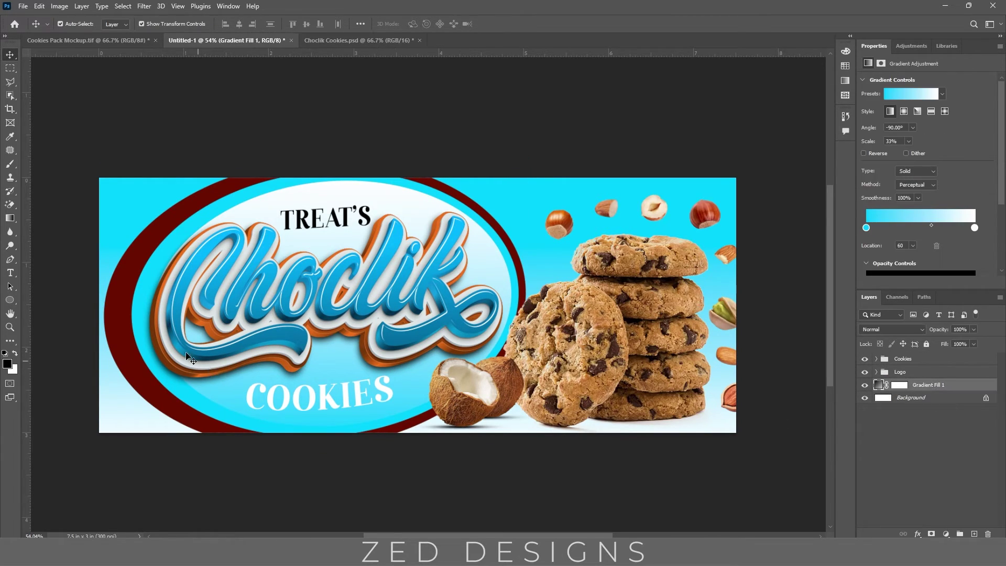
left_click(9, 300)
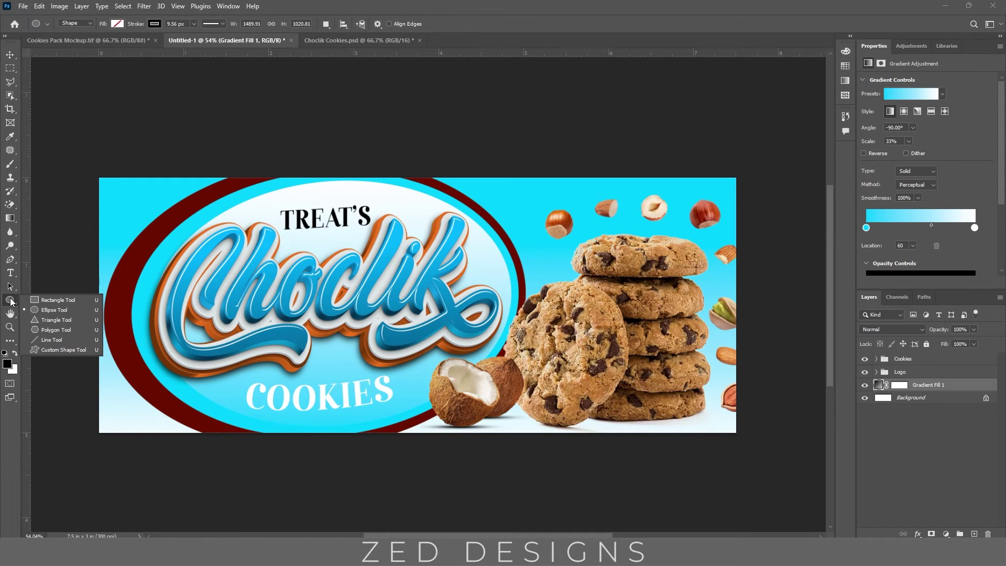
left_click(58, 301)
left_click_drag(69, 152, 326, 471)
key("v")
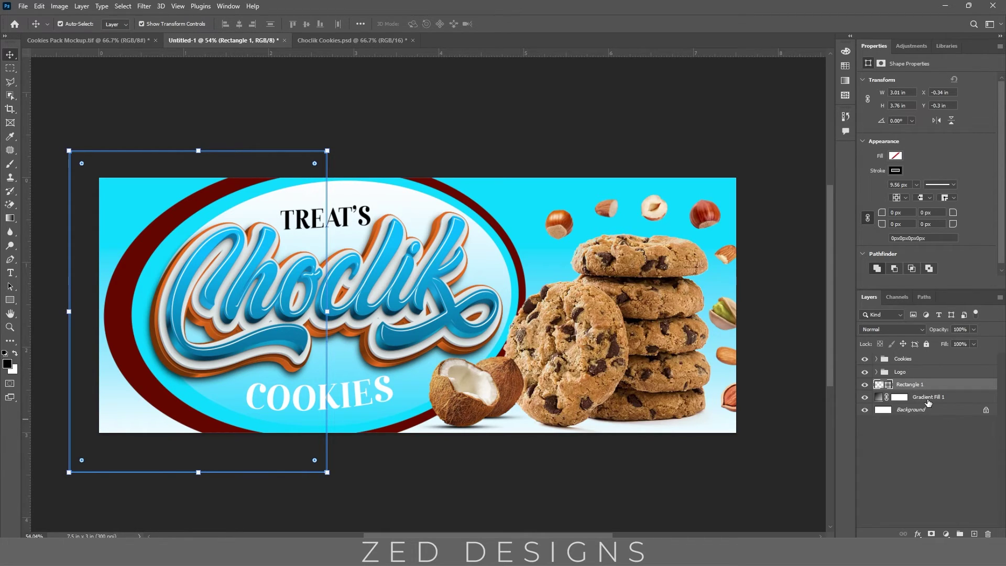
Step: Give the rectangle no stroke and a #3B0100 dark red fill
left_click(895, 170)
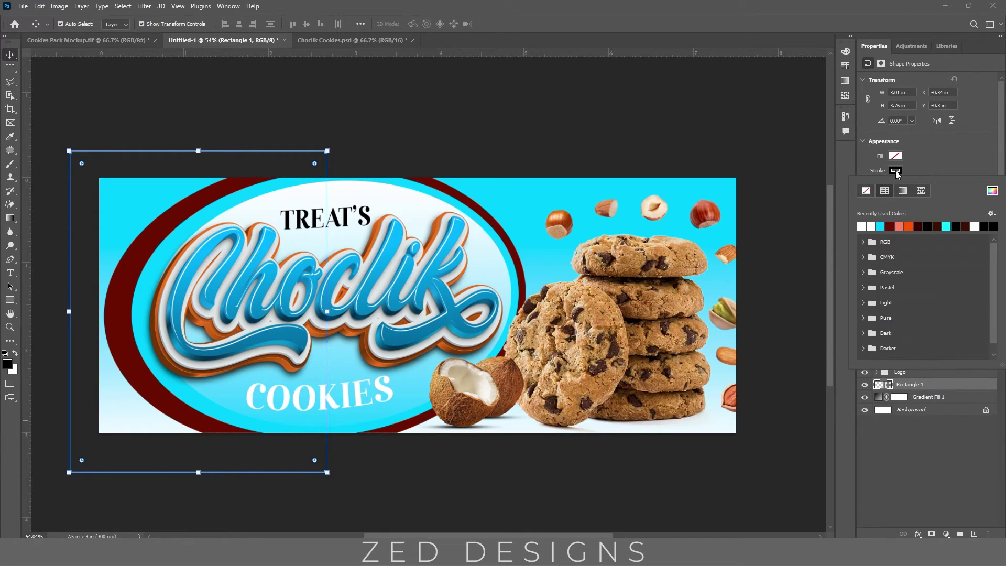
left_click(866, 192)
left_click(923, 150)
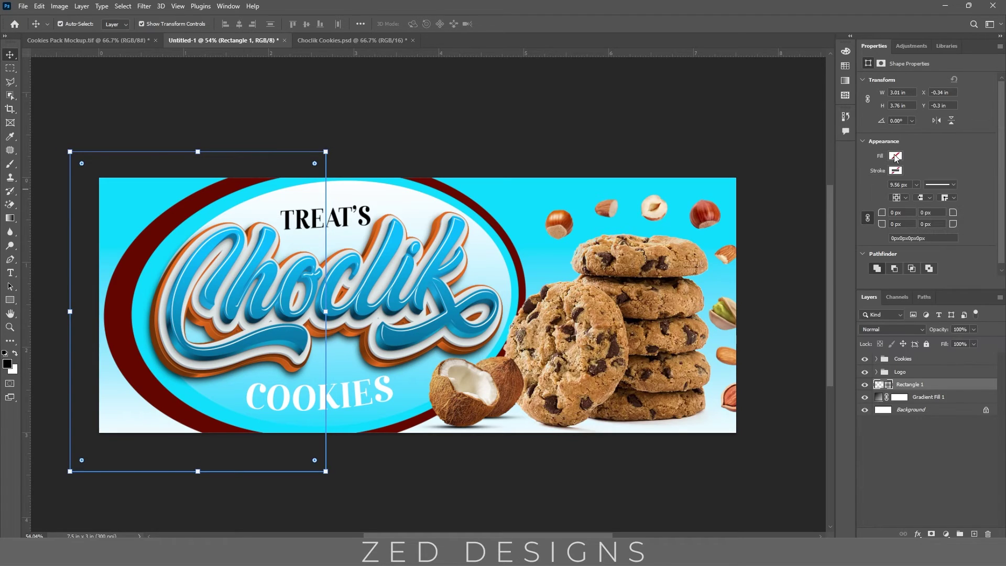
left_click(895, 156)
left_click(871, 210)
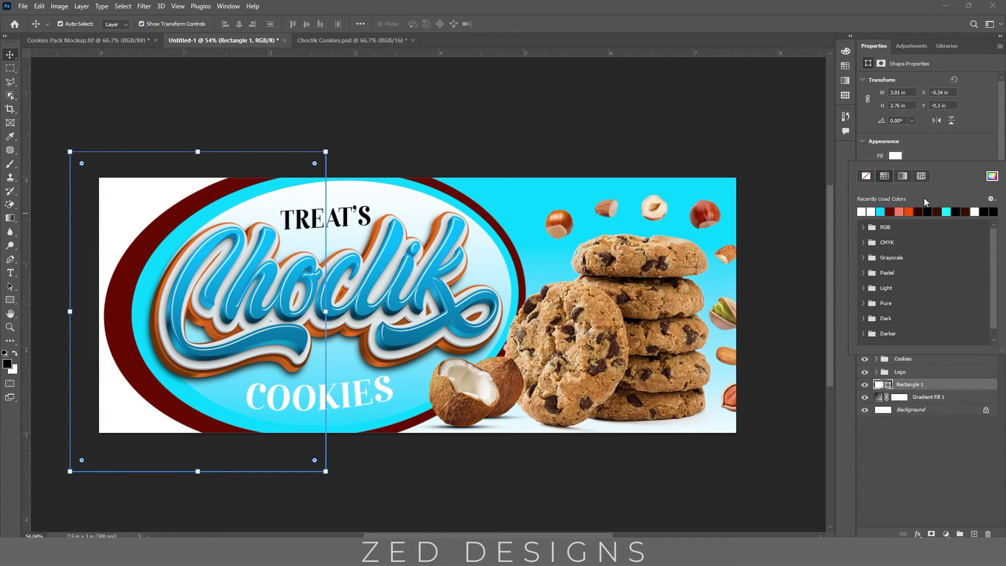
left_click(992, 176)
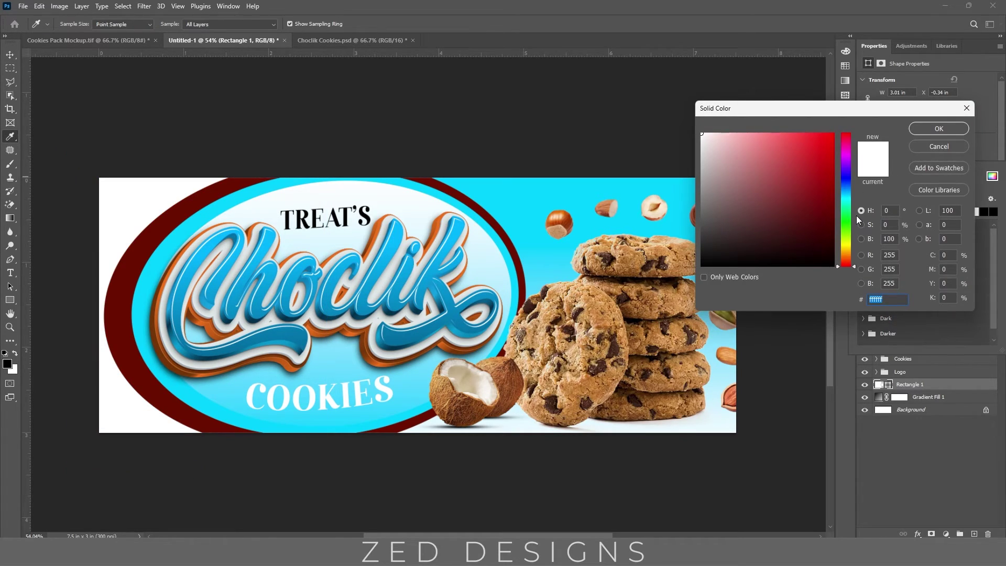
type("3B010")
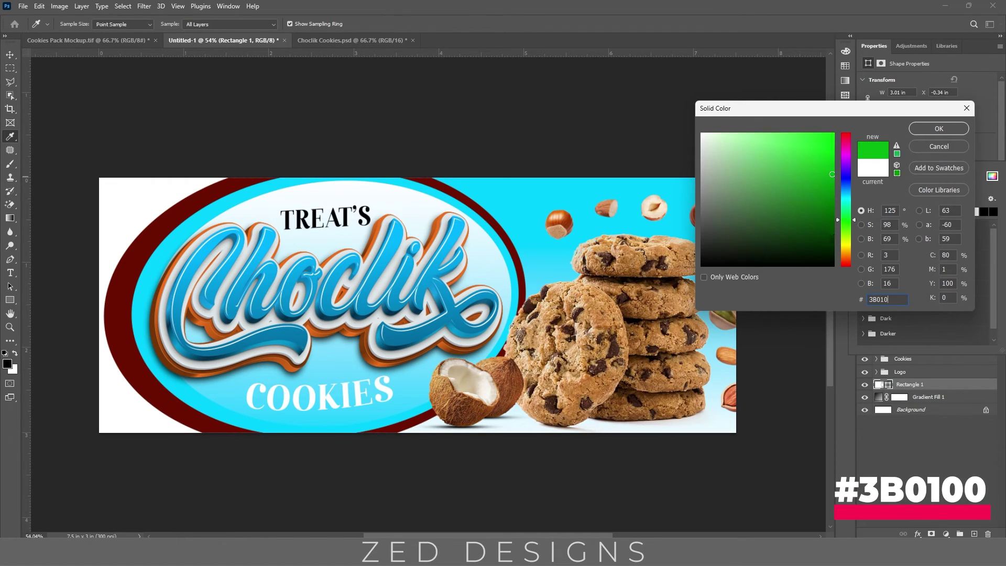
type("0")
key("Return")
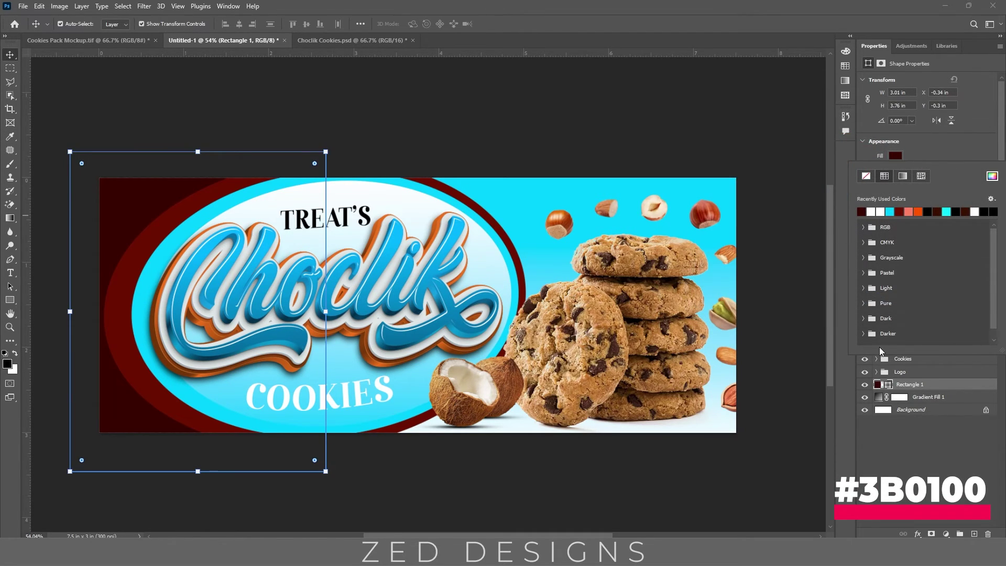
left_click(916, 431)
left_click(916, 431)
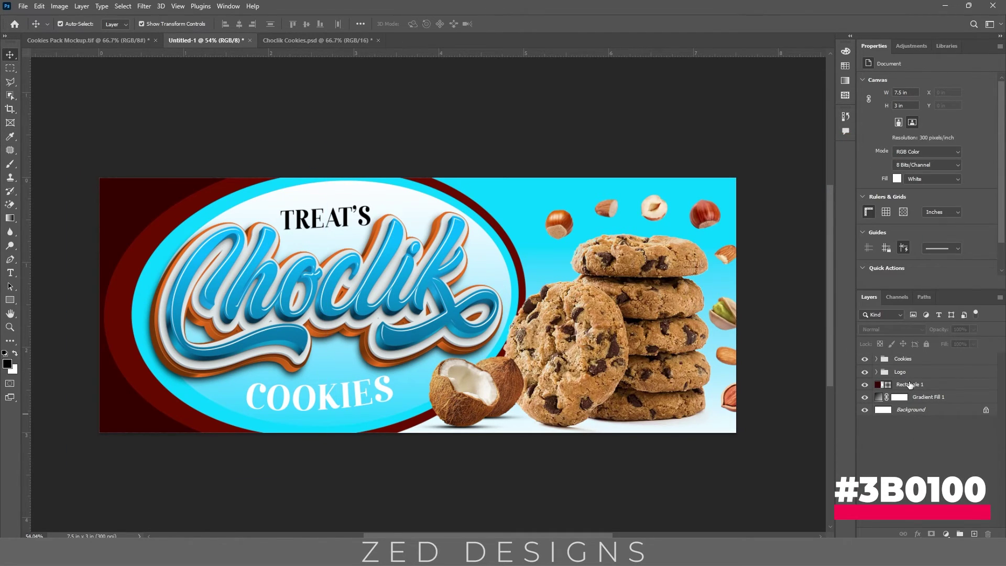
left_click(919, 466)
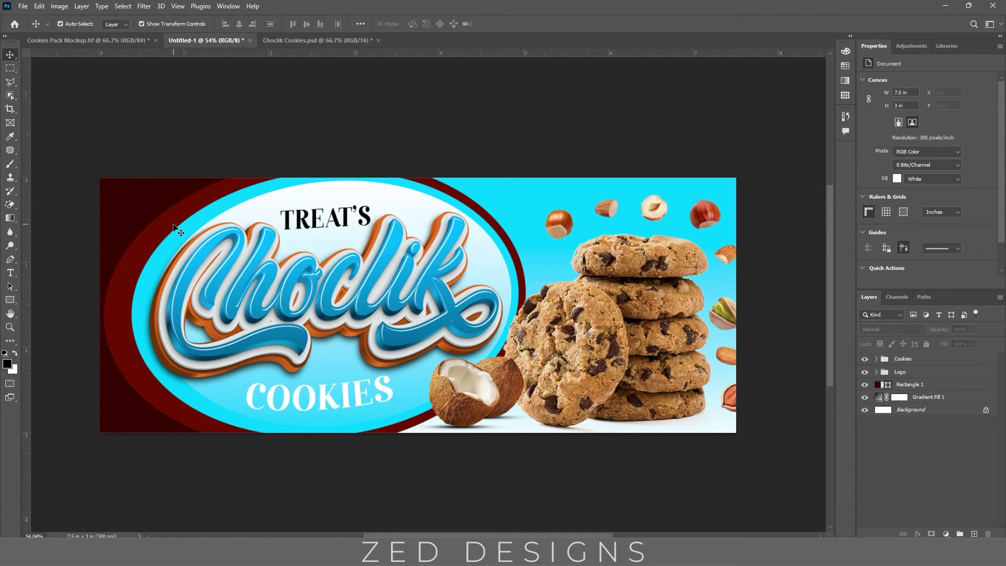
Step: Combine the Ellipse 1 and Ellipse 1 copy shapes into a selection and add it as Ellipse 1's layer mask
left_click(165, 209)
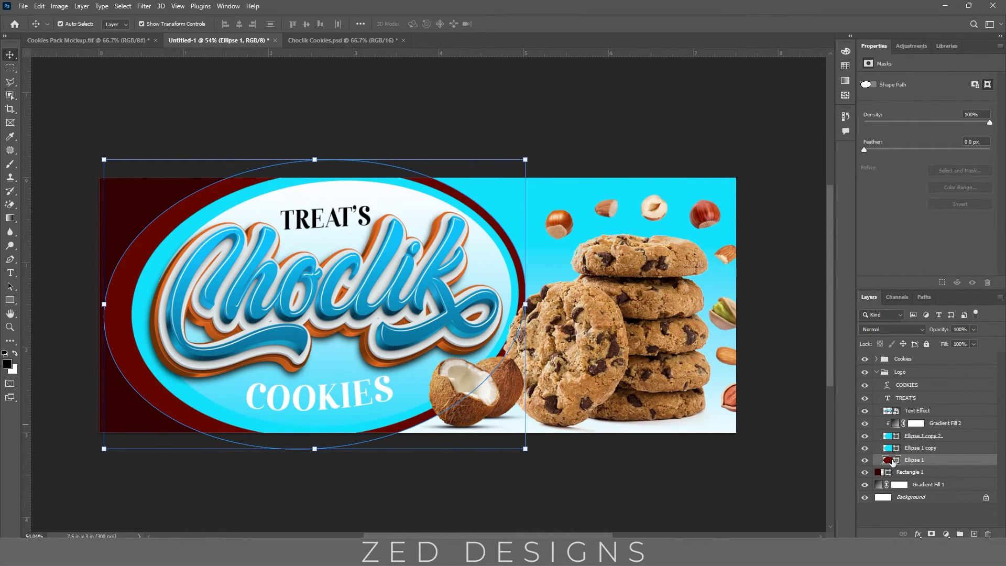
left_click_drag(892, 462, 892, 463)
left_click(896, 463, "ctrl")
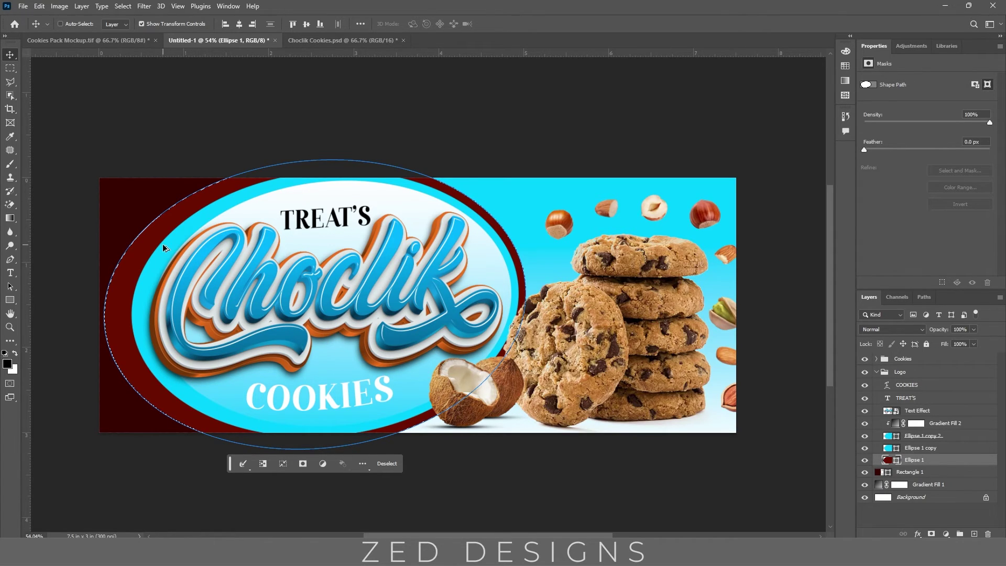
left_click(887, 448, "ctrl+shift")
left_click(931, 534)
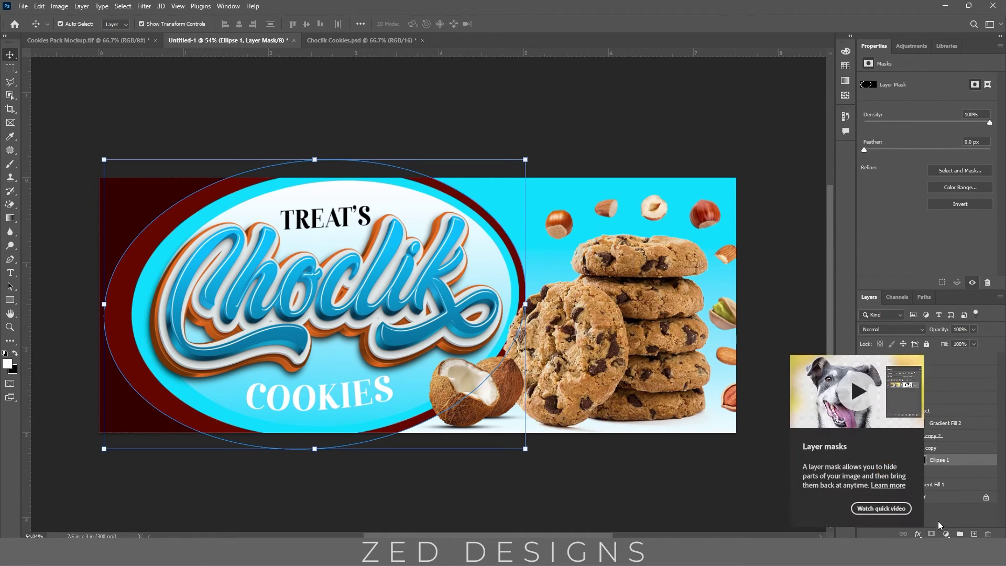
left_click(958, 527)
Step: Test-shift the Ellipse 1 mask, undo the move, and return to editing the layer itself
left_click(917, 460)
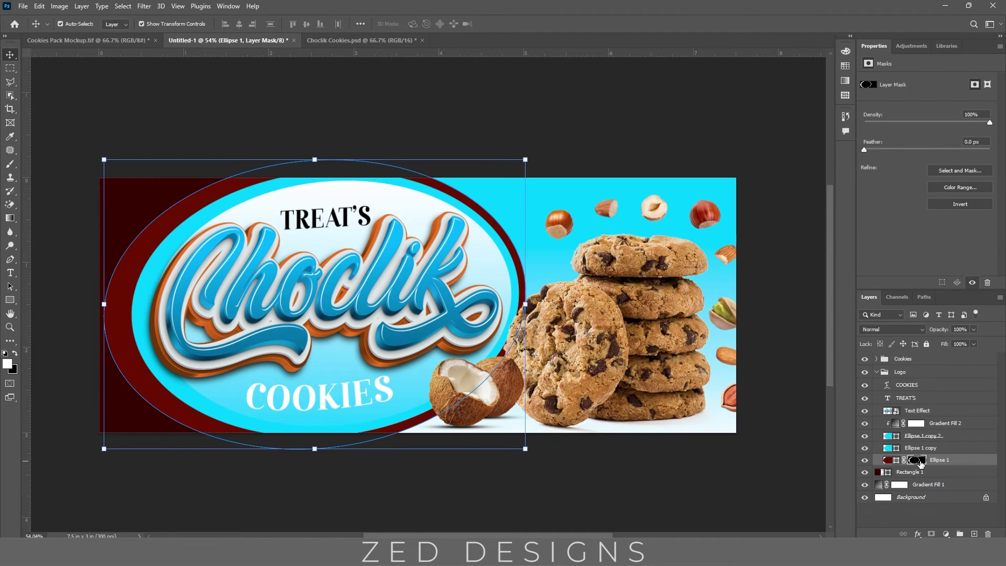
left_click_drag(467, 201, 555, 228)
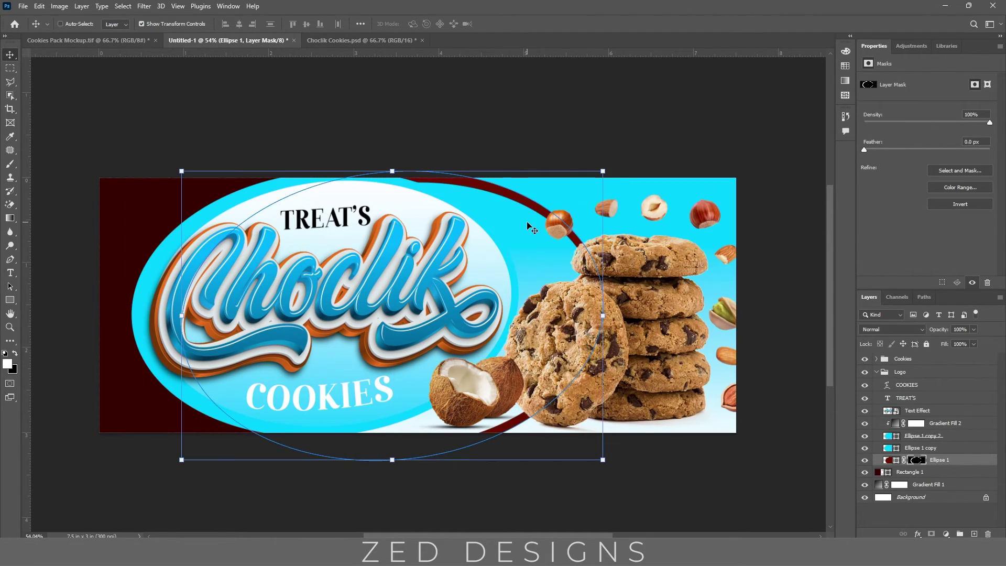
key("ctrl+z")
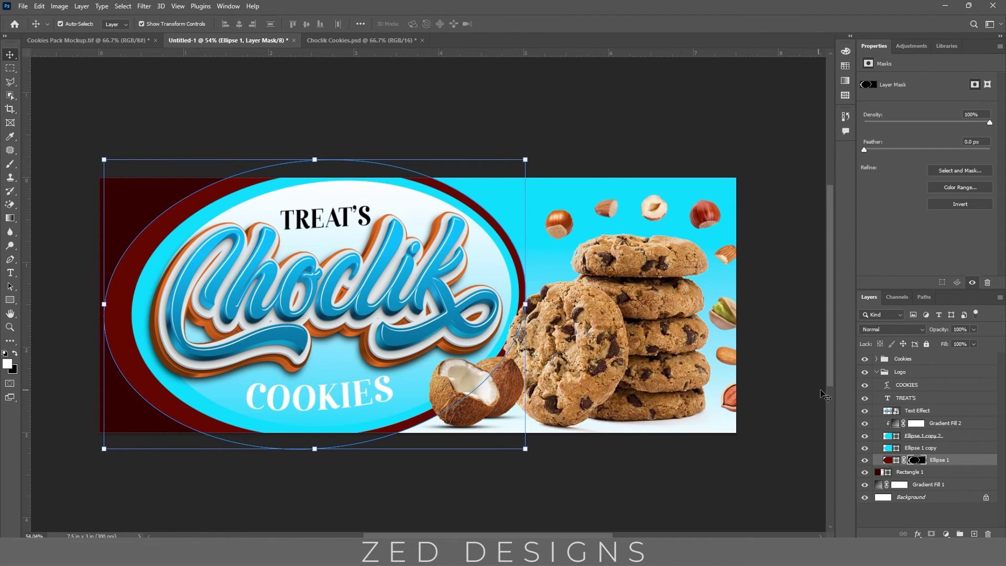
left_click(938, 461)
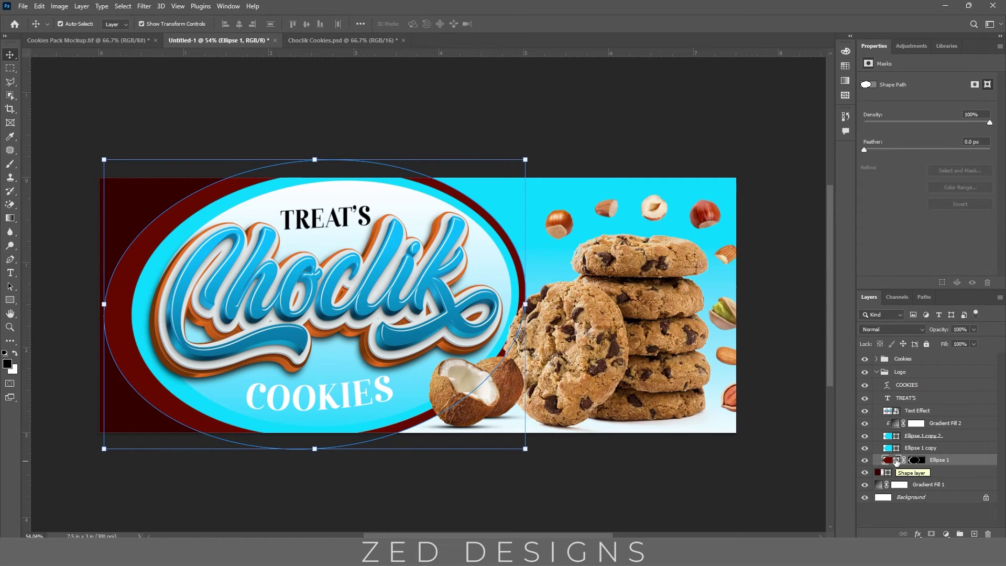
Step: Add Bevel & Emboss to Ellipse 1 with depth 220% and size 60 px
left_click(918, 534)
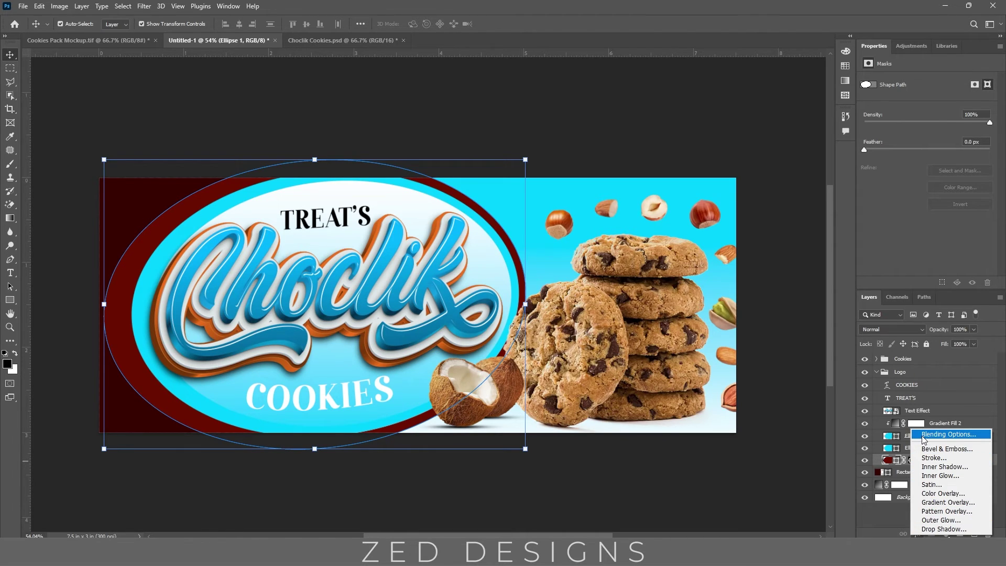
left_click(923, 439)
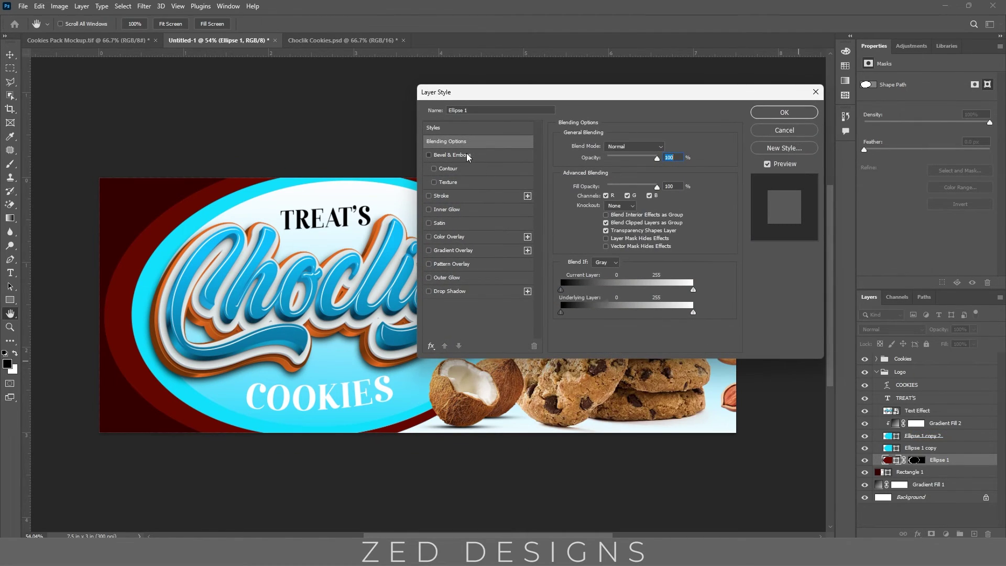
left_click(468, 155)
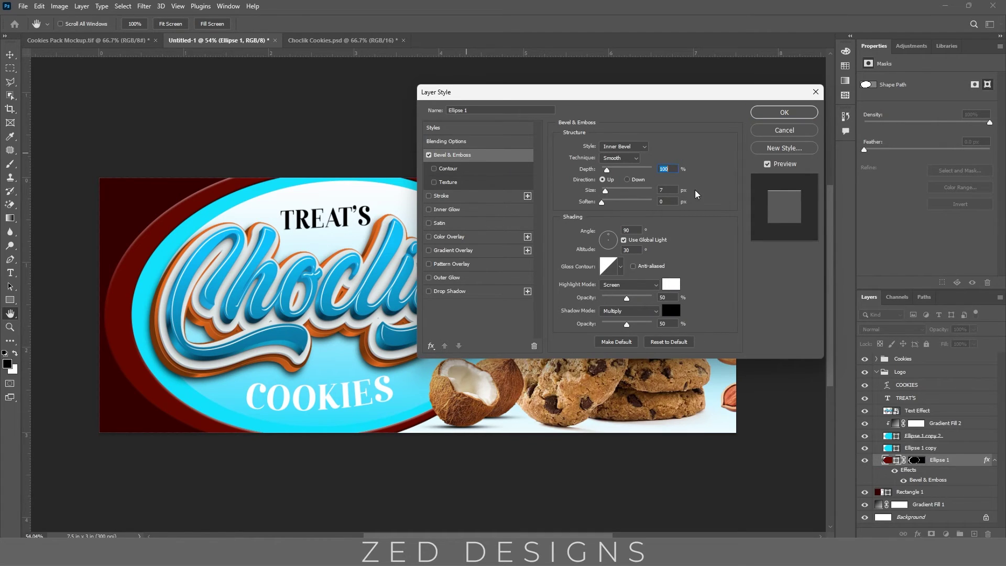
type("220")
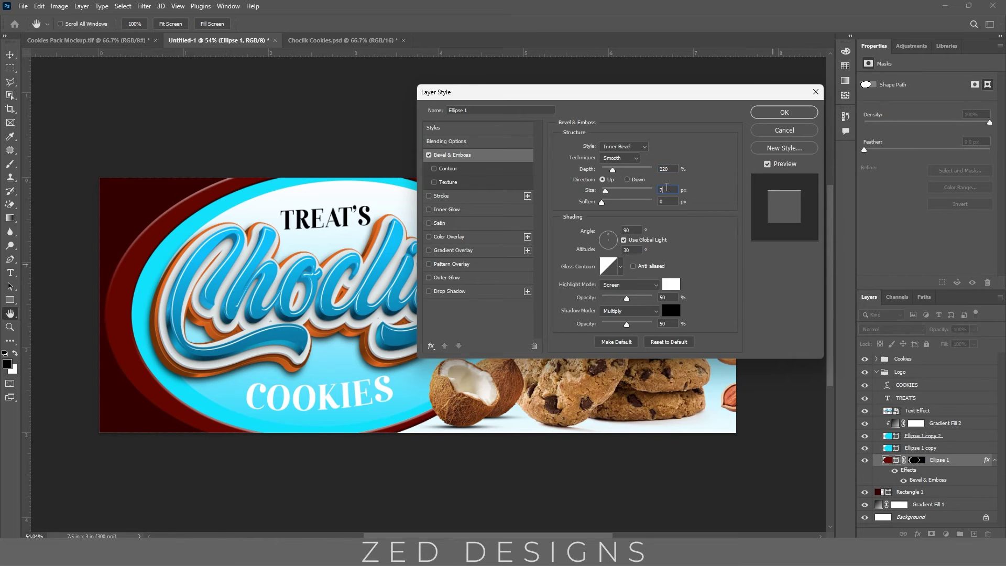
type("60")
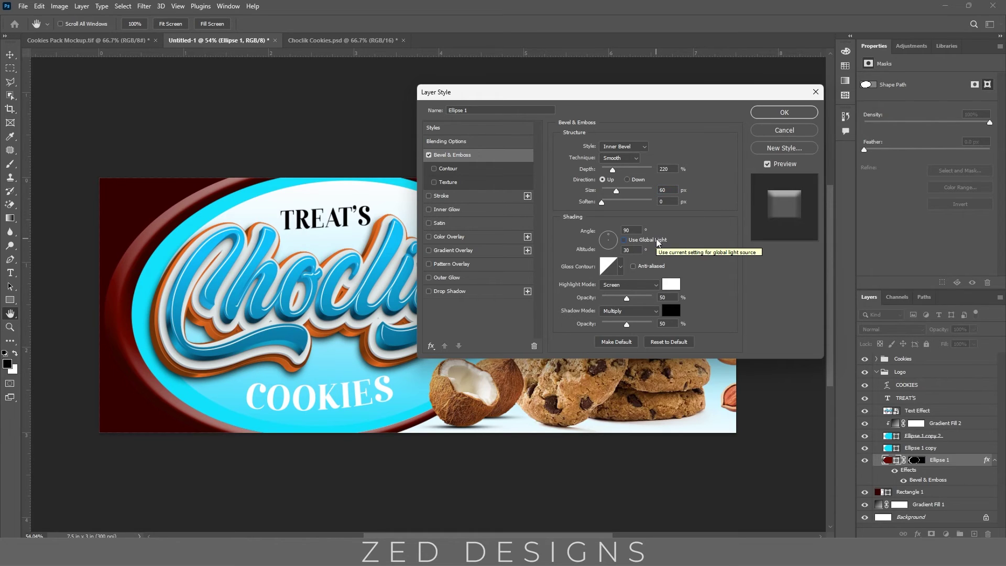
Step: Turn off Use Global Light and set the bevel angle to 152° and altitude to 53°
left_click(645, 238)
left_click(641, 230)
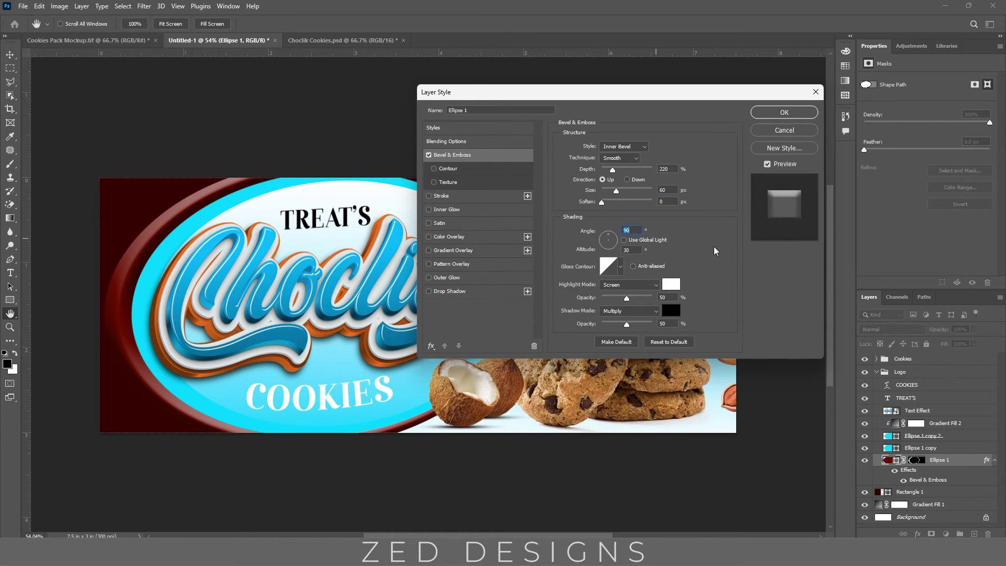
type("152")
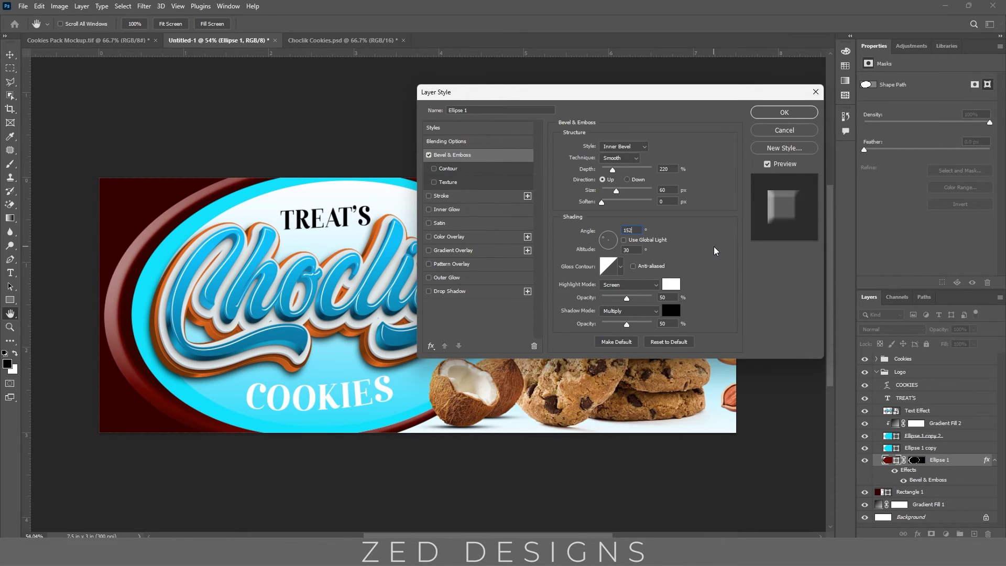
left_click(637, 251)
type("53")
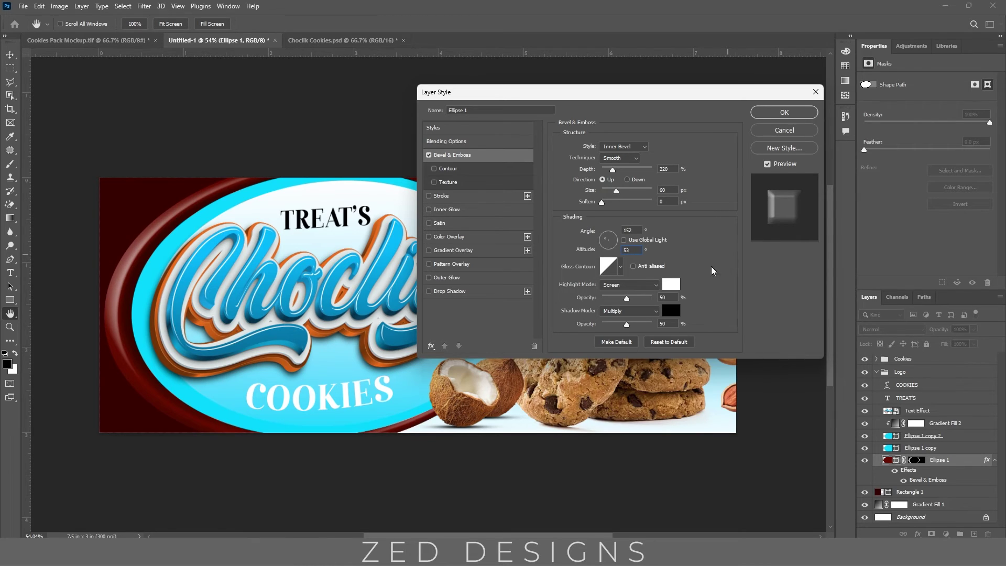
Step: Choose the peaked gloss contour and set the highlight mode to Normal
left_click(621, 267)
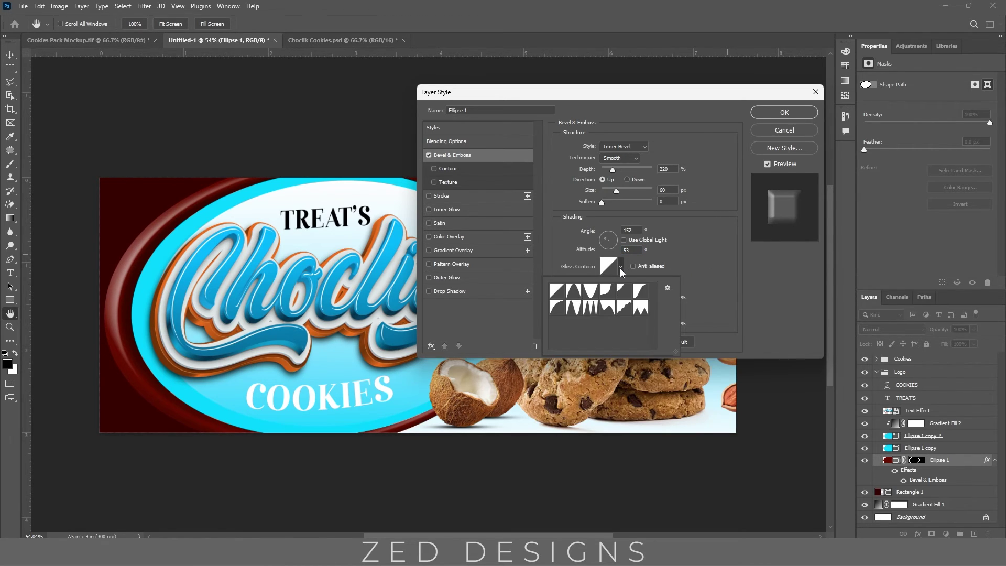
left_click(573, 293)
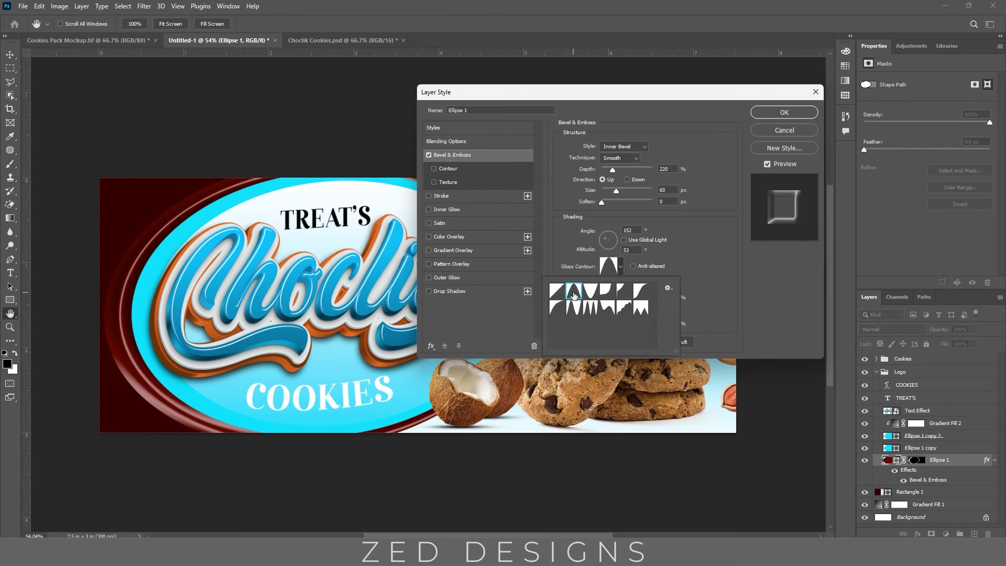
left_click(700, 289)
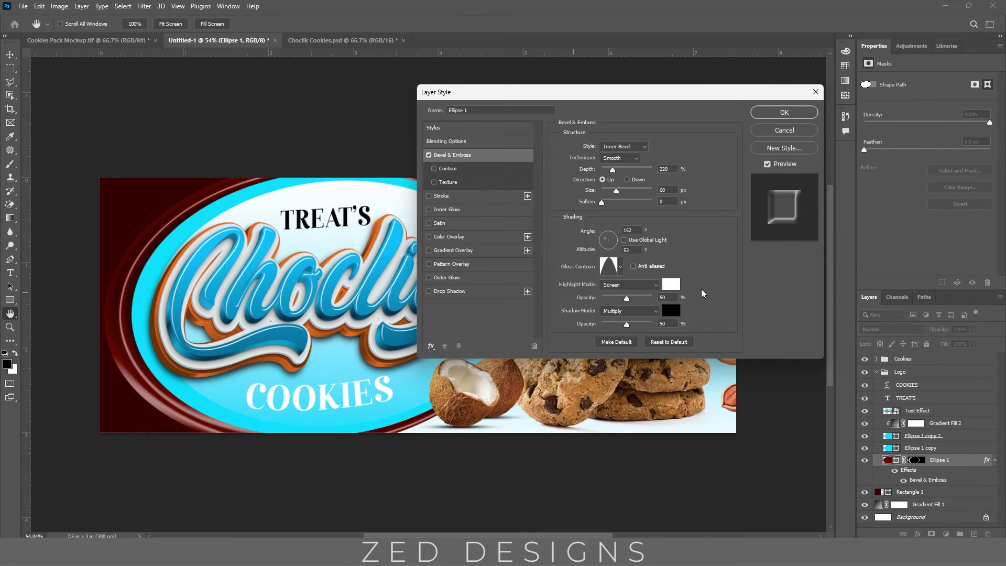
left_click(642, 286)
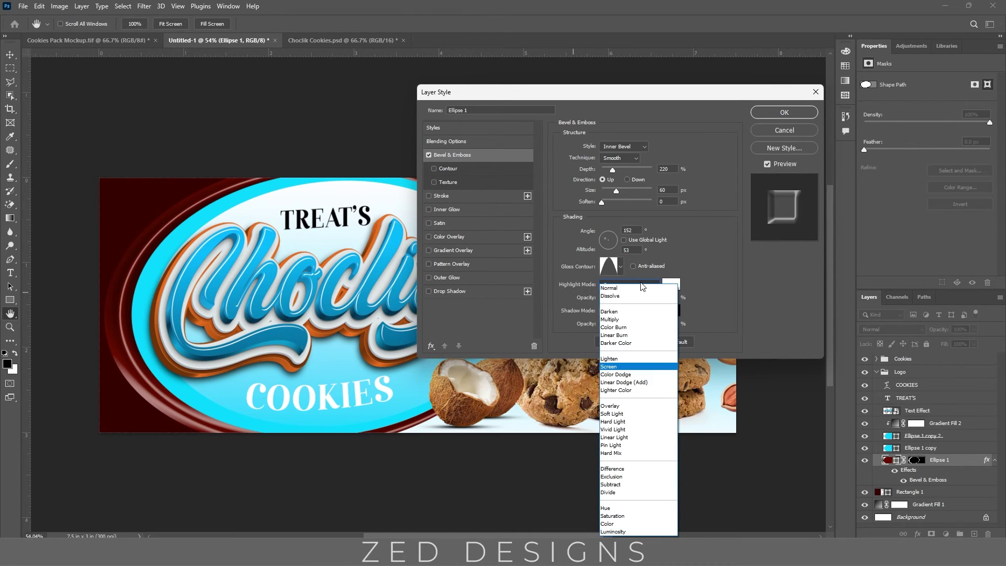
left_click(639, 288)
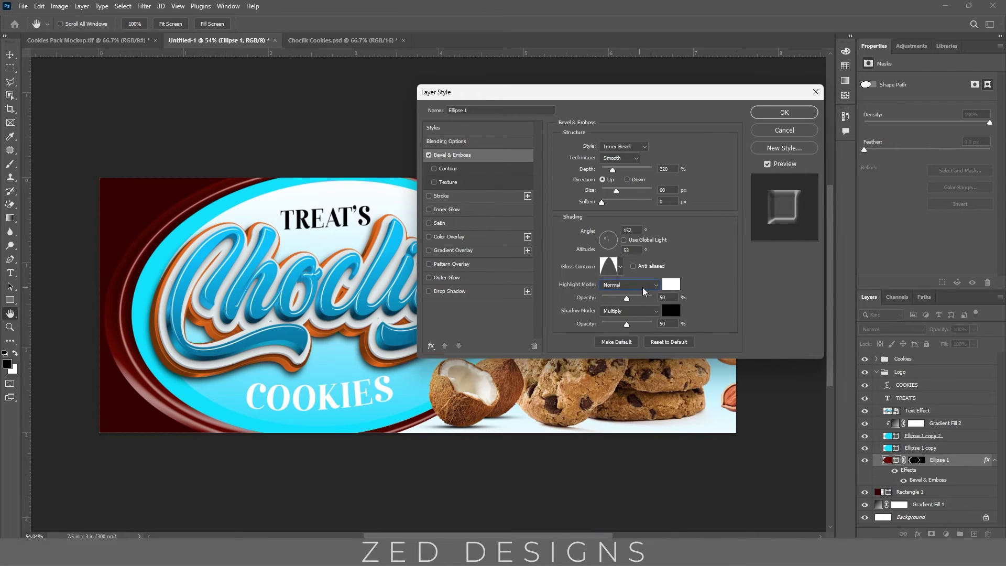
Step: Make the bevel highlight orange #FF5400 at 100% opacity
left_click(671, 286)
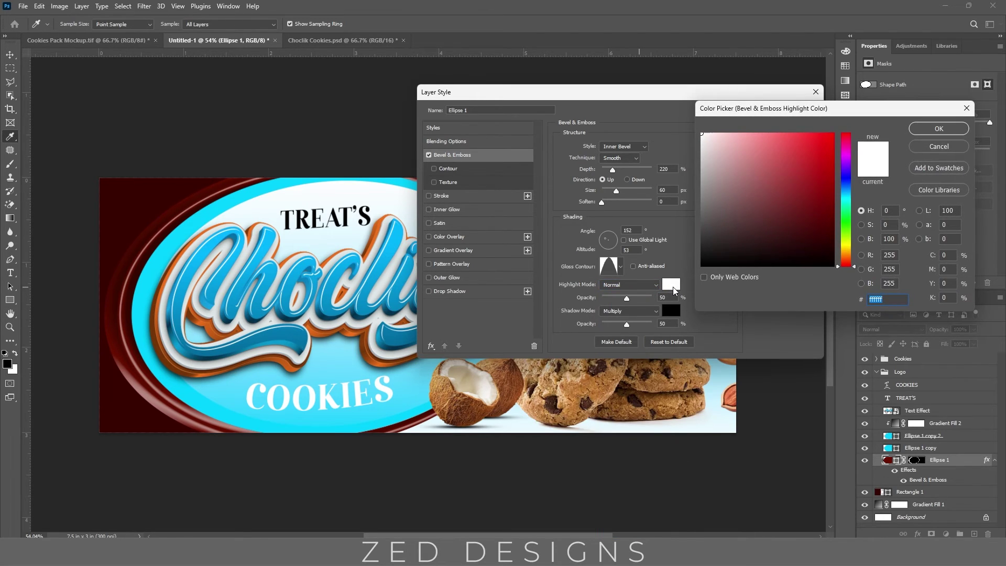
type("FF540")
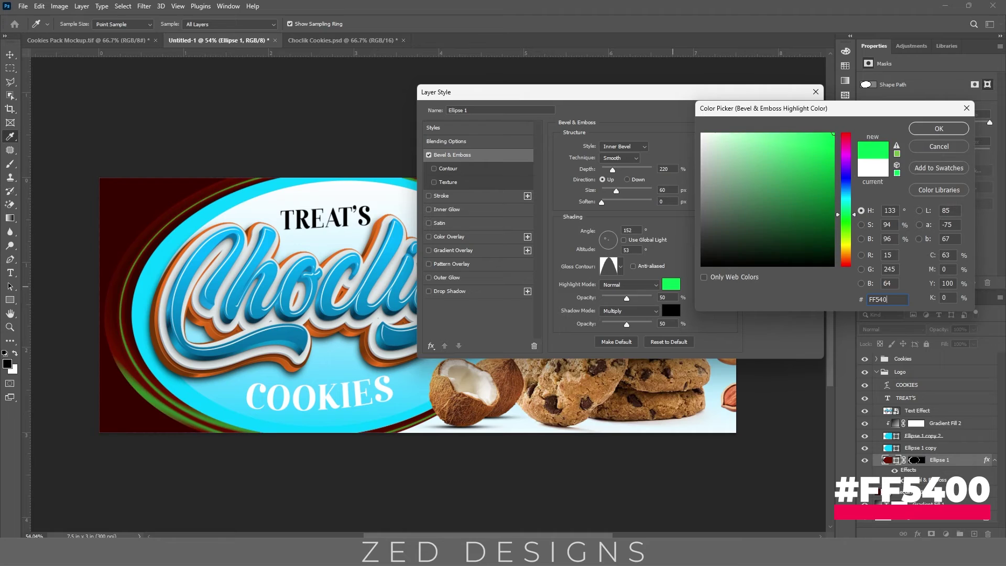
type("0")
key("Tab")
key("Return")
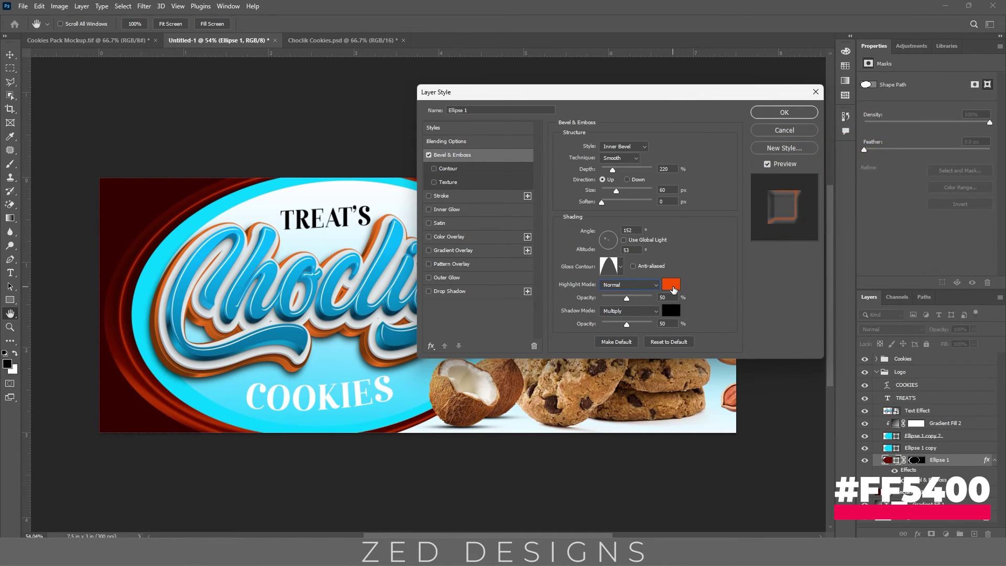
double_click(663, 297)
type("100")
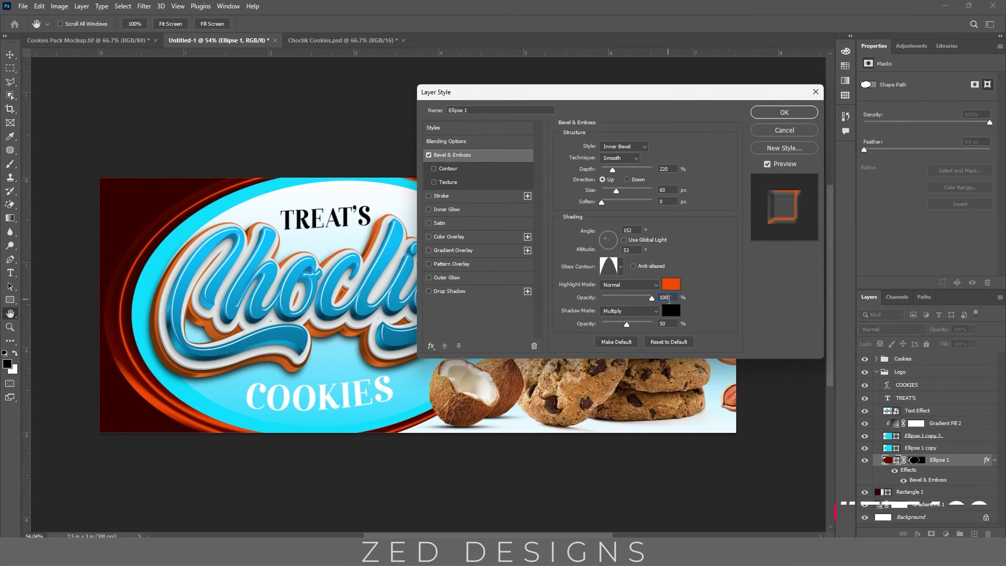
Step: Set the bevel shadow to Normal mode, colour #FF8164 at 60%, and apply the style
left_click(639, 308)
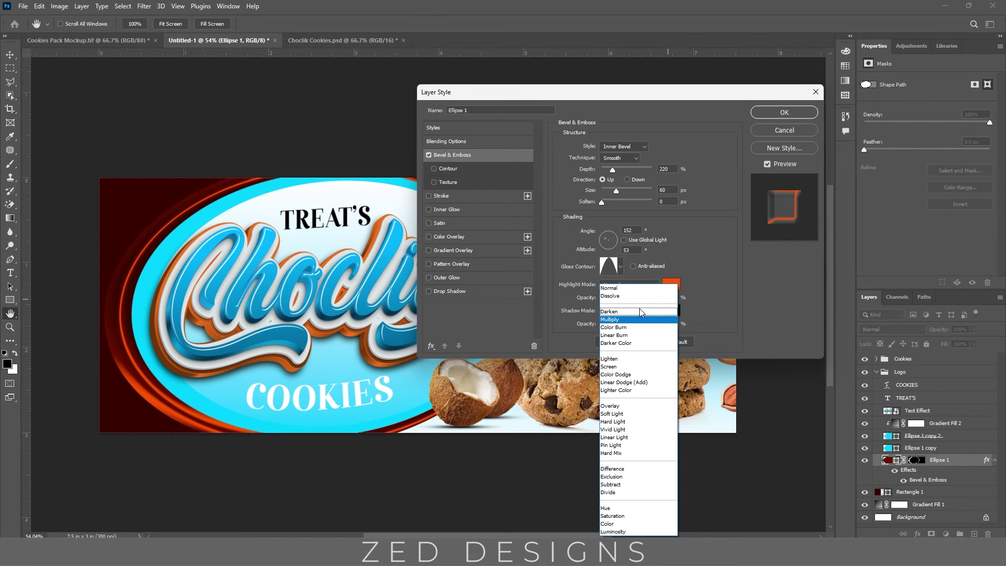
left_click(618, 290)
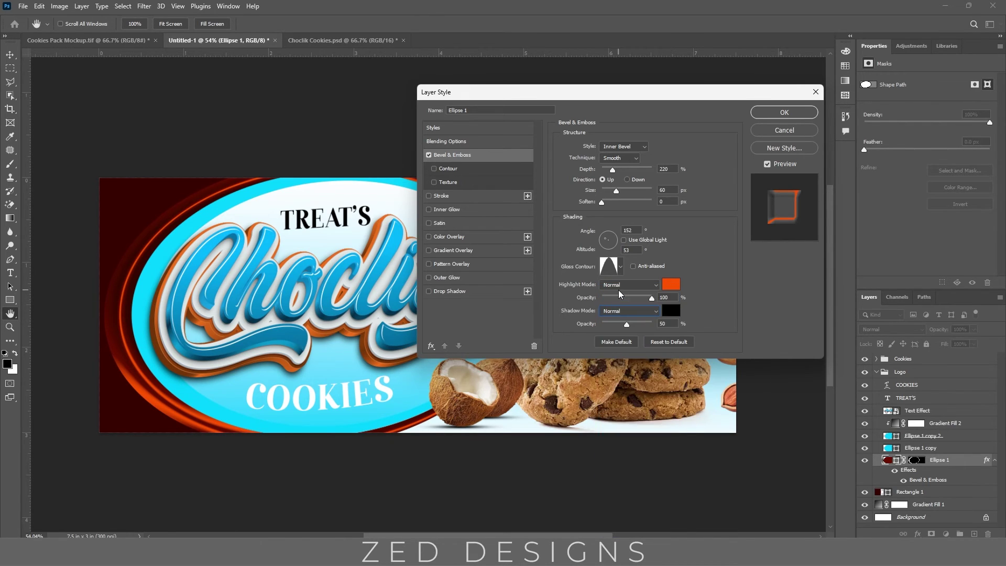
left_click(671, 311)
type("FF8164")
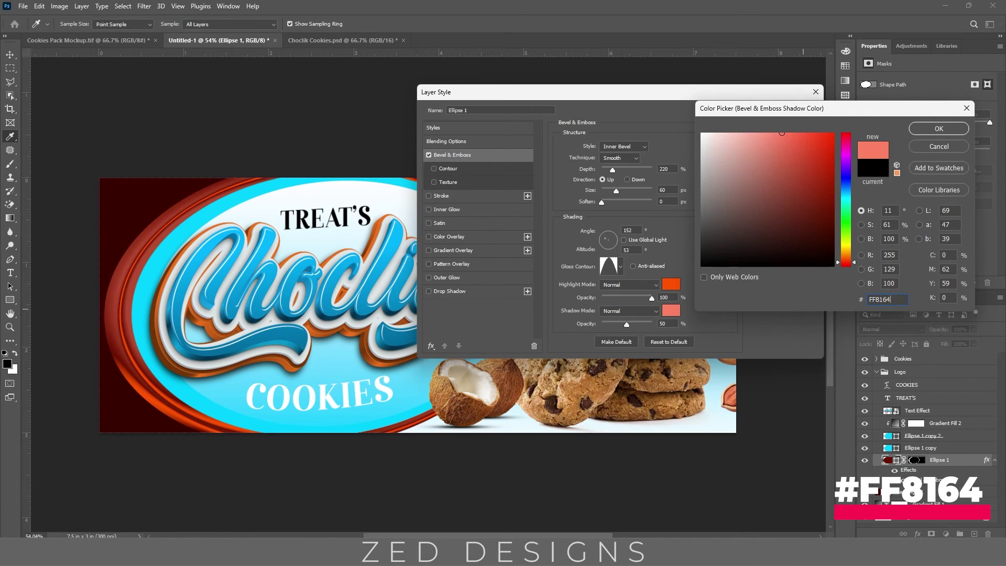
key("Tab")
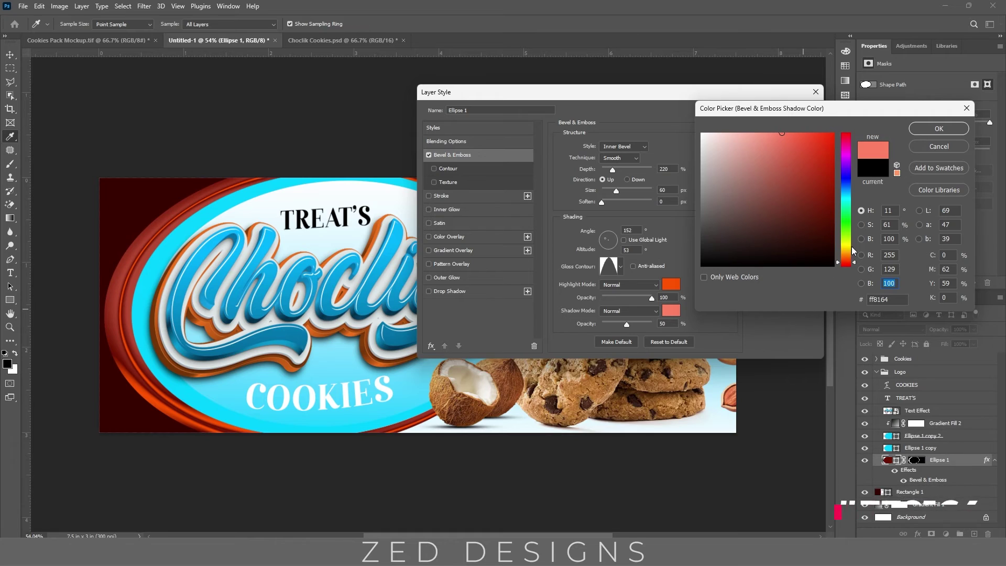
left_click(926, 130)
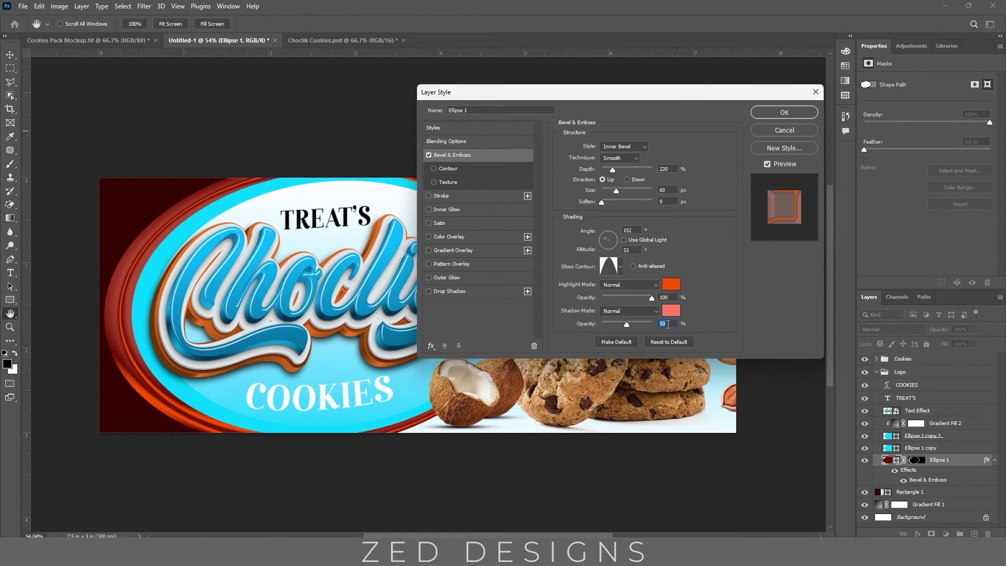
type("60")
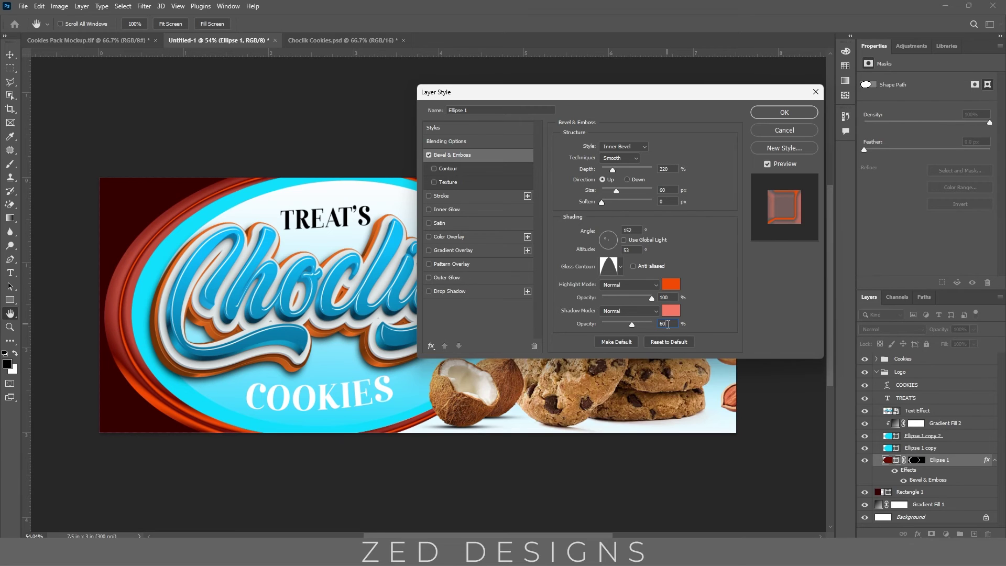
left_click(765, 111)
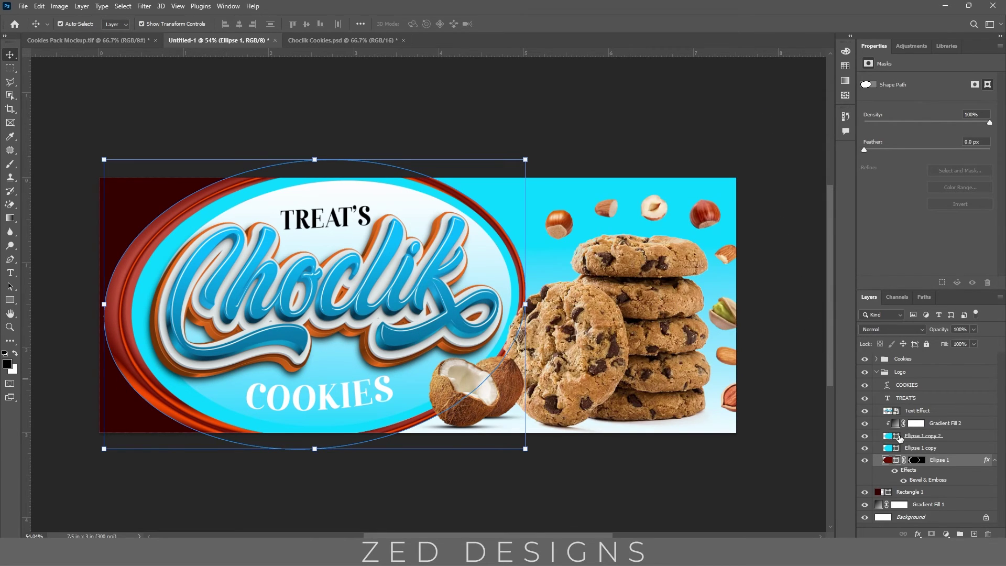
Step: Nudge the cyan oval into the rim and give it a default Bevel & Emboss with size 40 px
left_click(921, 448)
left_click_drag(144, 236, 175, 225)
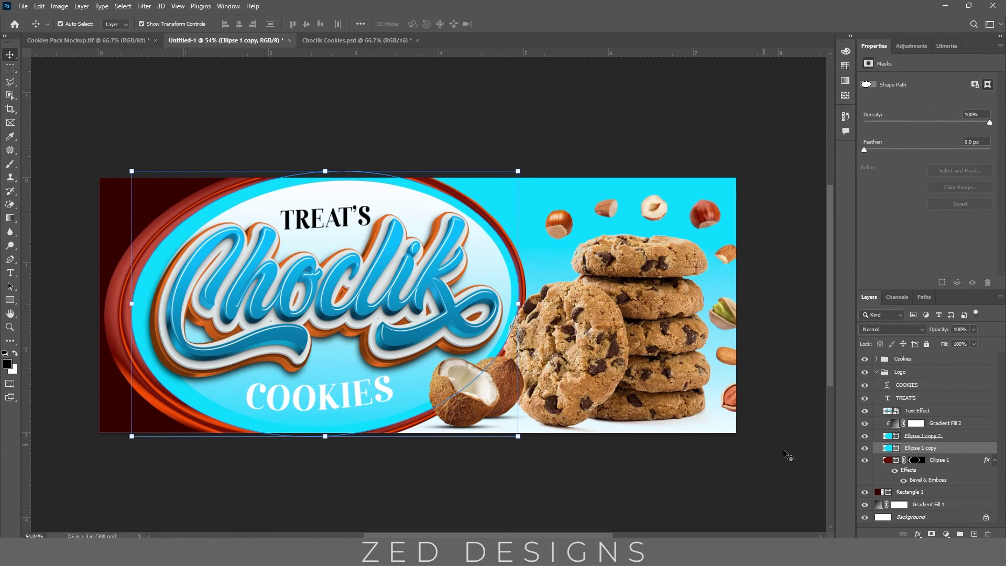
left_click(917, 534)
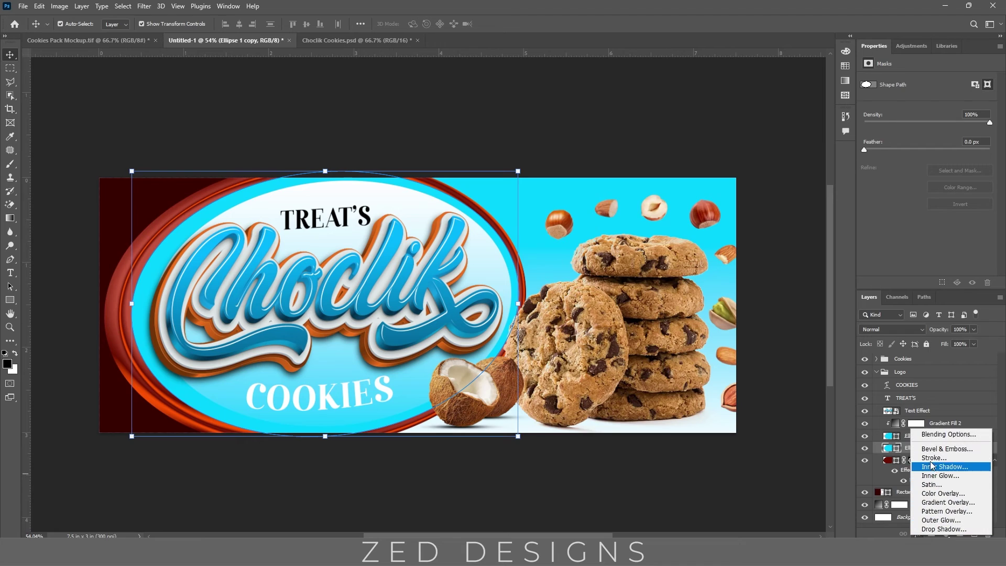
left_click(936, 435)
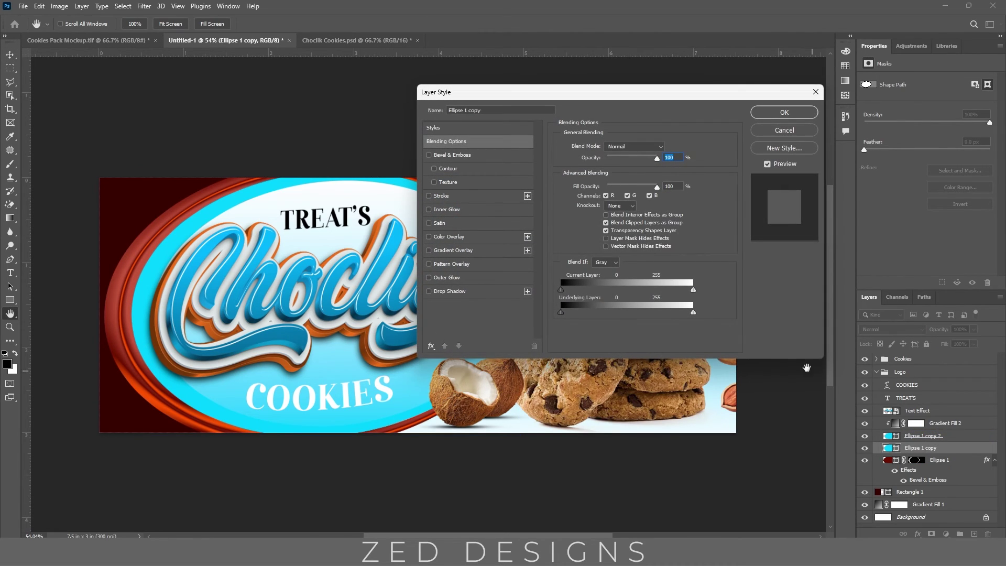
left_click(454, 157)
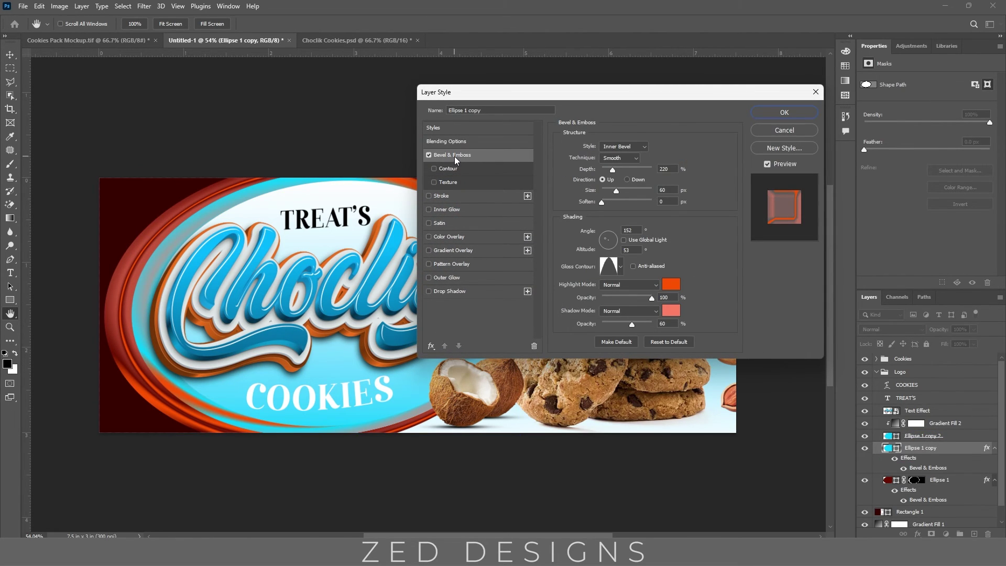
left_click(654, 342)
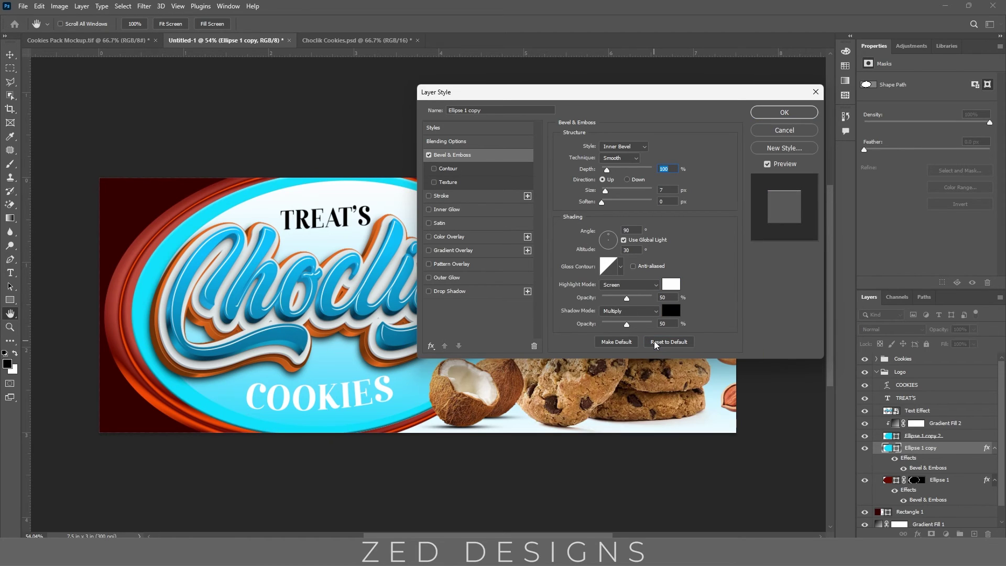
left_click(669, 168)
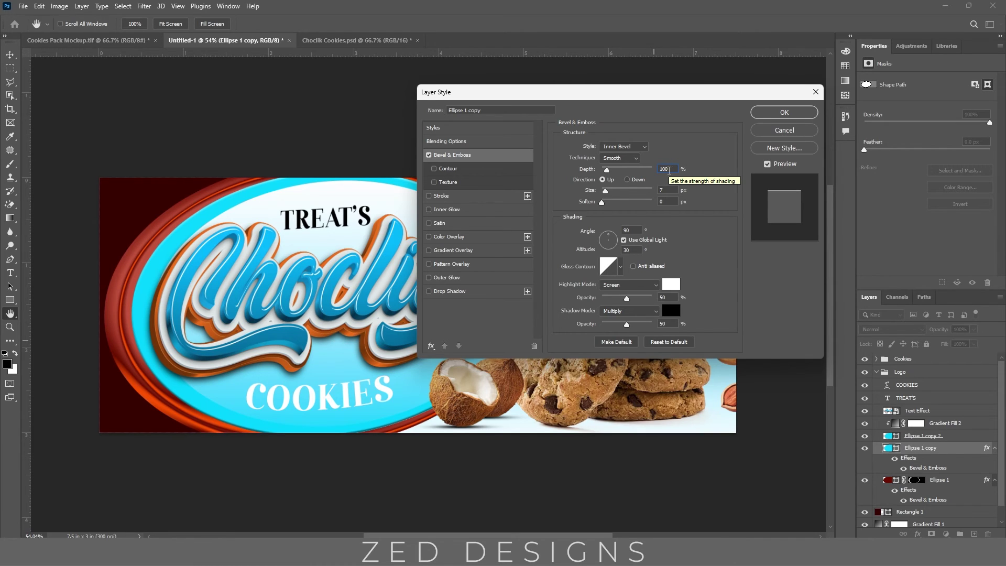
left_click(670, 190)
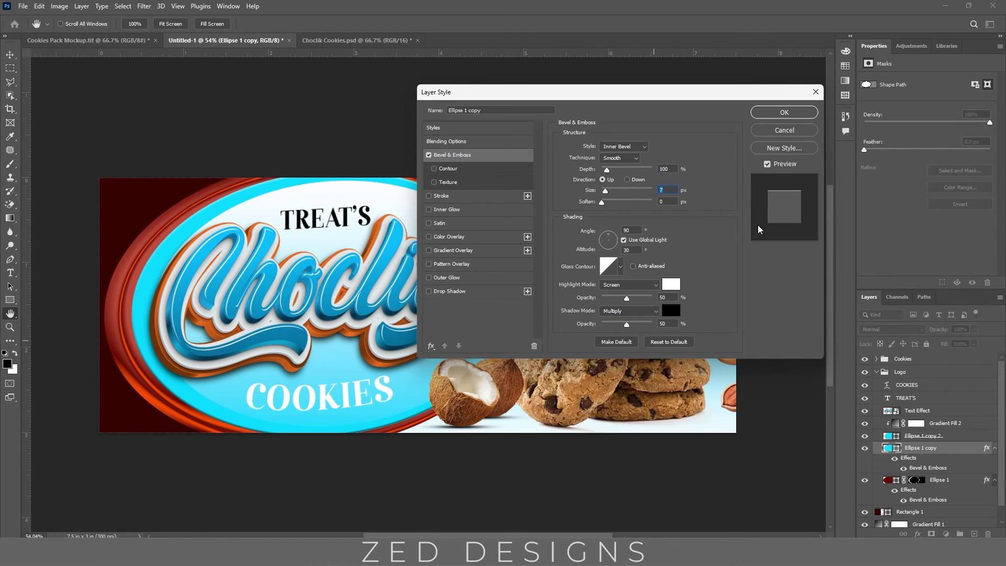
type("40")
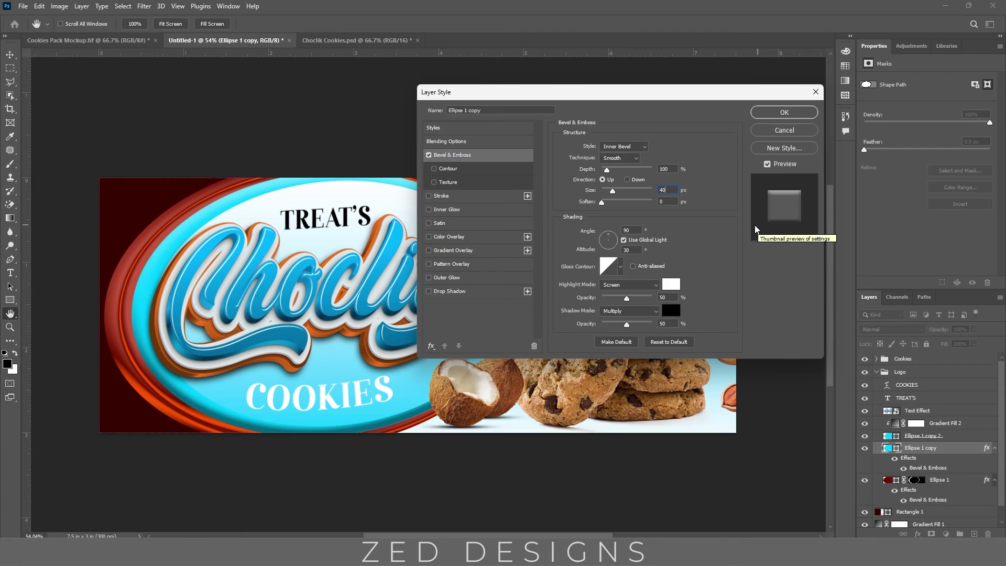
Step: Turn off Global Light and set the cyan oval's bevel angle to 131° and altitude to 32°
left_click(648, 240)
left_click(632, 230)
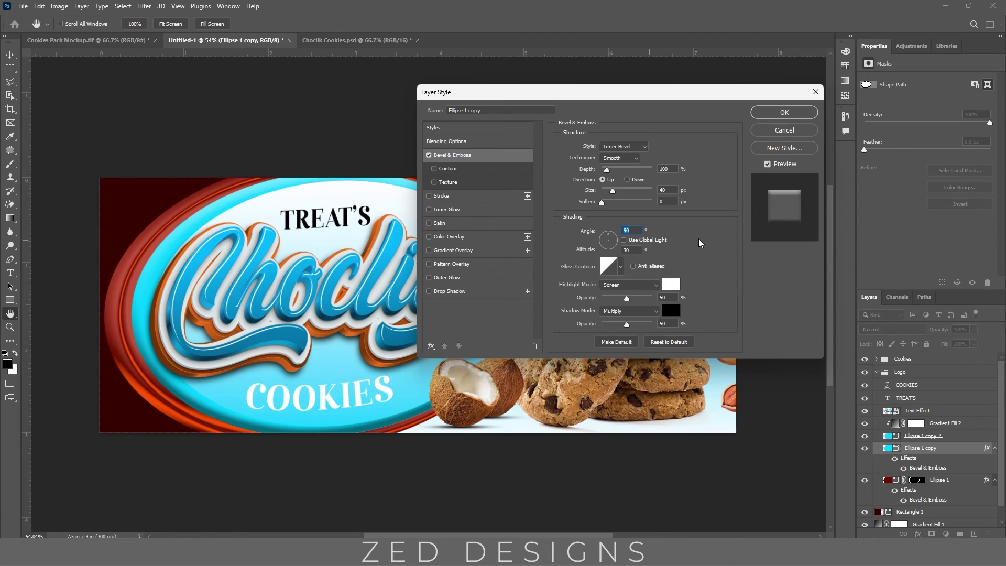
type("131")
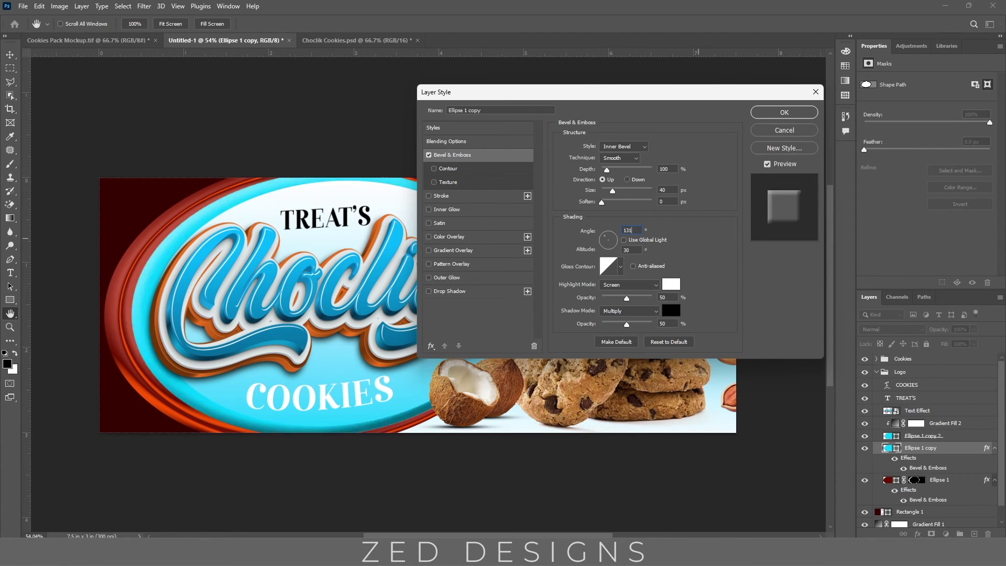
left_click(637, 251)
type("32")
Step: Set highlight opacity 100% and shadow opacity 10%, then apply the bevel
left_click(670, 297)
type("100")
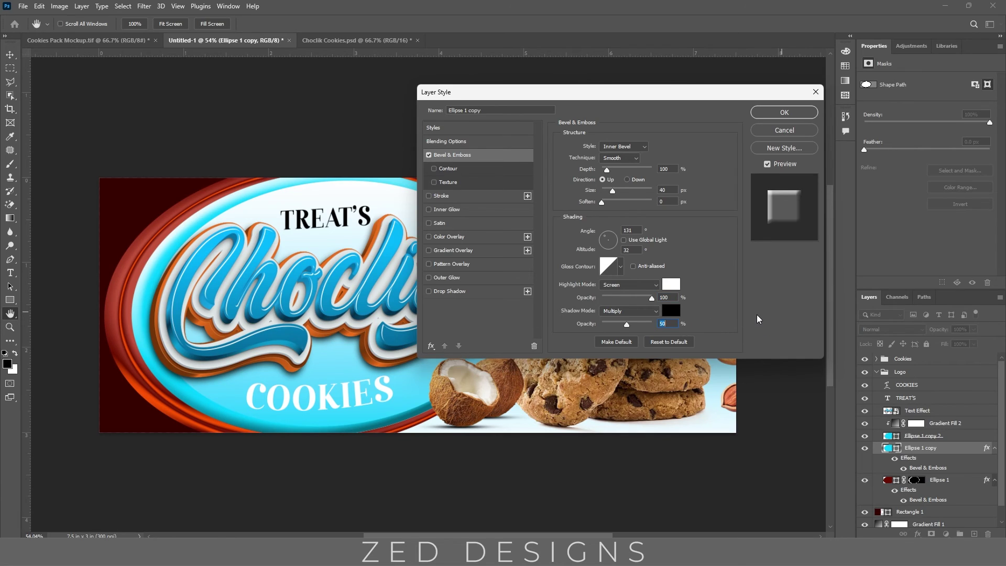
type("10")
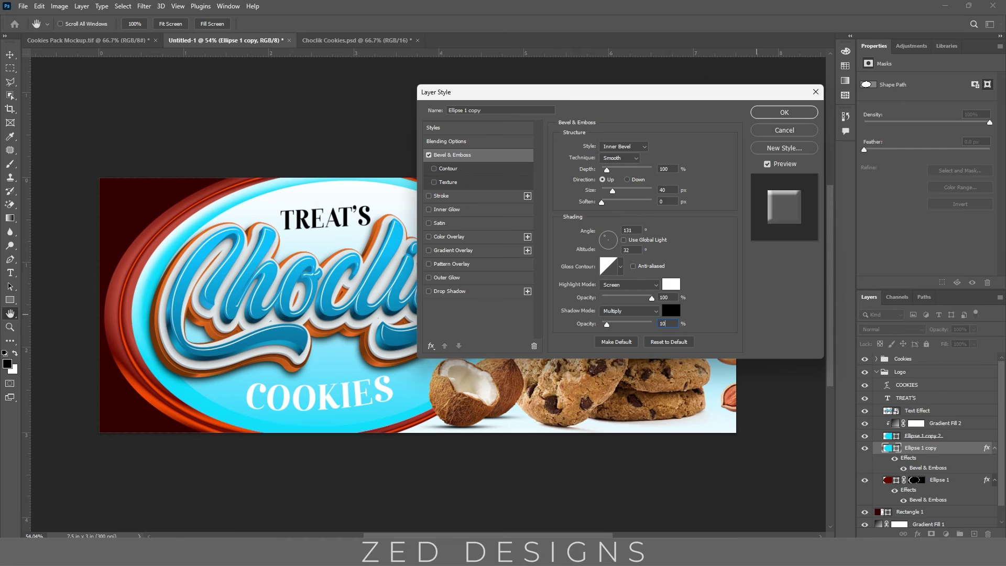
left_click(780, 111)
left_click(701, 157)
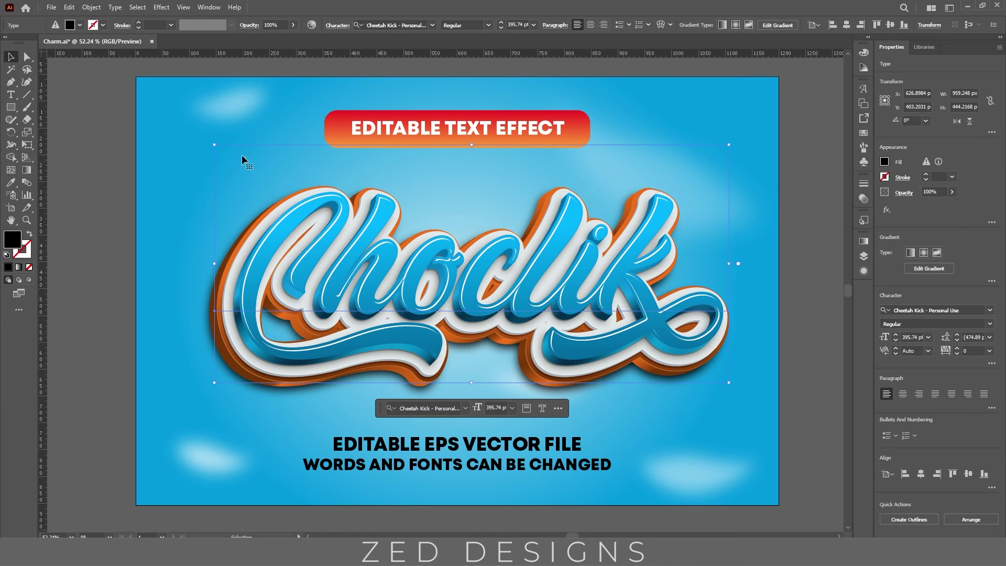
Step: In empty space above the artboard, draw a house outline with the Pen tool: roof peak, eaves, walls
scroll(242, 158, "up", 5)
key("z")
left_click_drag(234, 173, 365, 277)
key("ctrl+shift+a")
left_click_drag(269, 236, 405, 242)
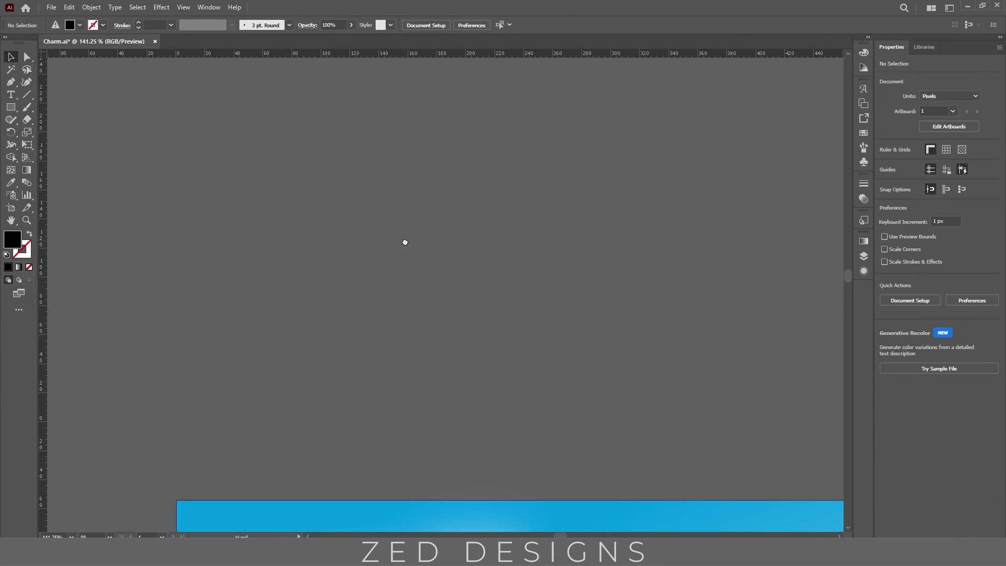
key("p")
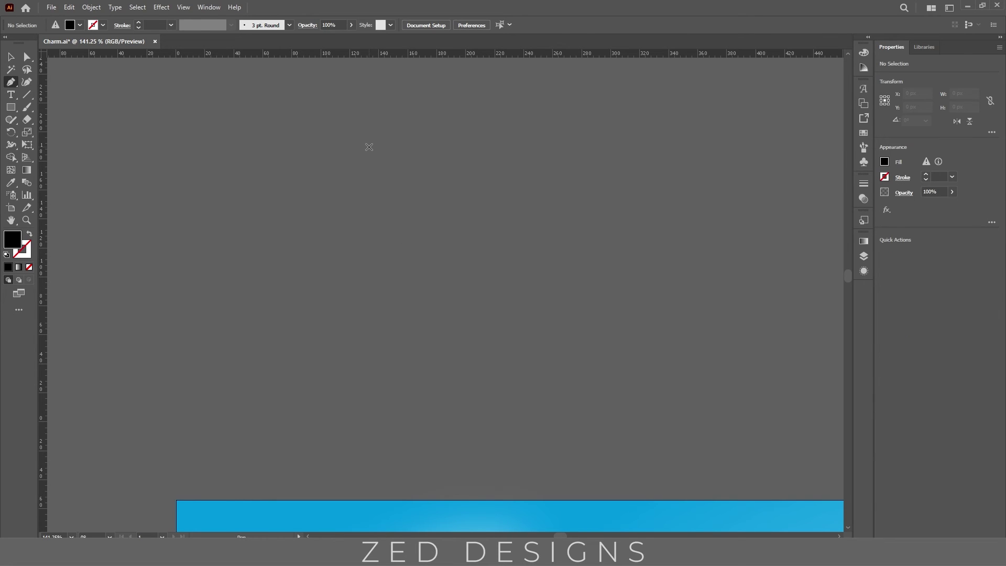
left_click(368, 147)
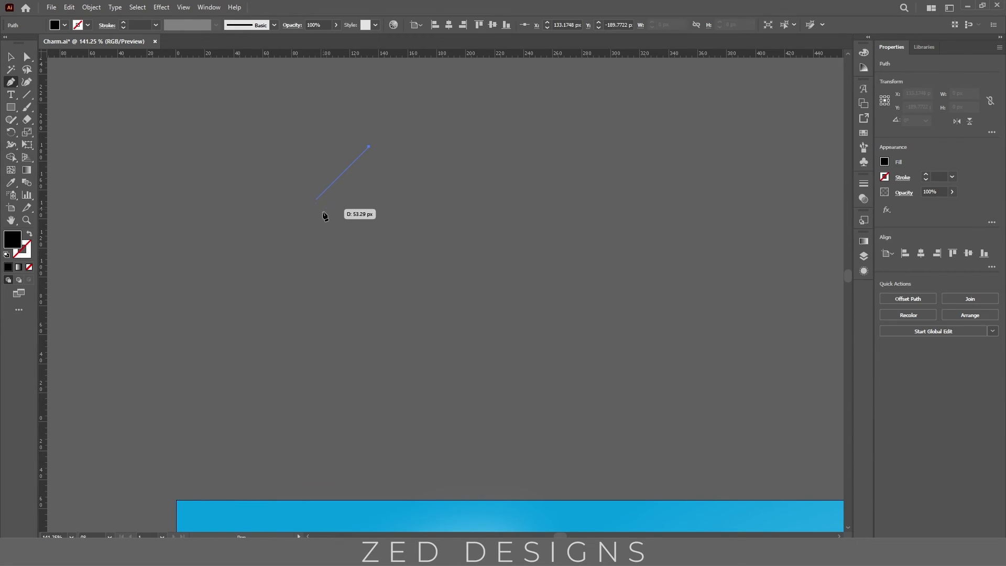
left_click(310, 205)
left_click(369, 147)
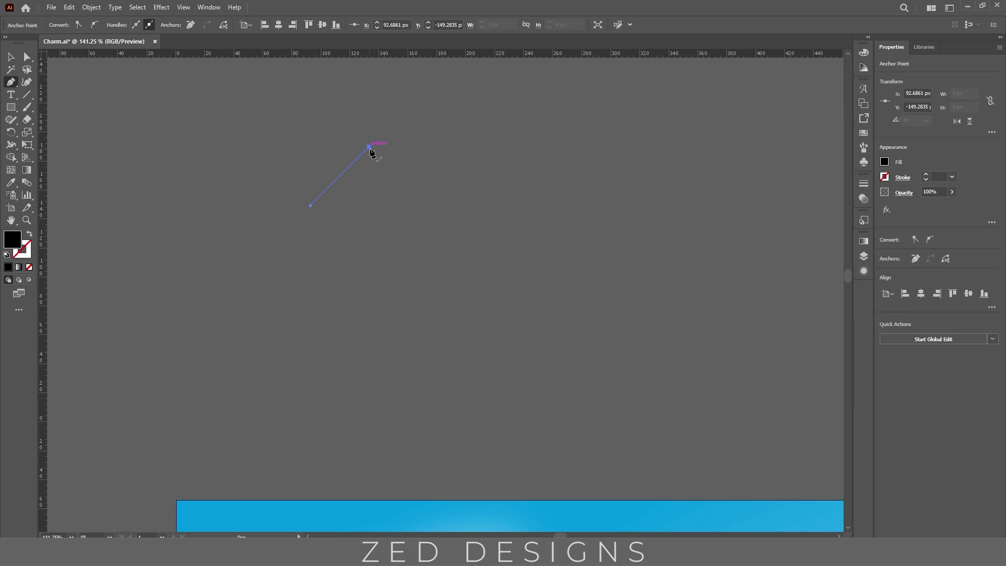
left_click(417, 205)
left_click_drag(417, 207, 426, 205)
left_click(426, 275)
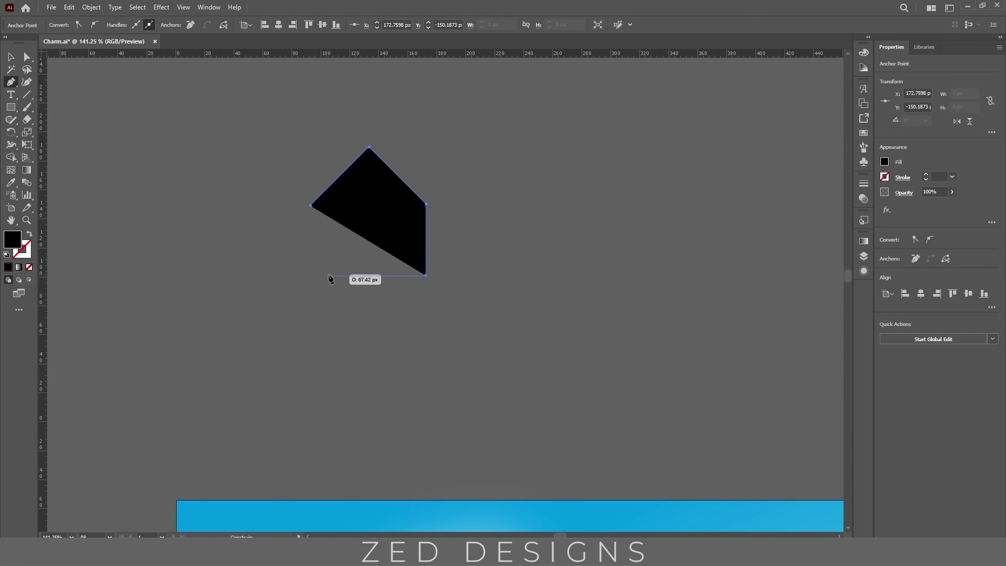
left_click(310, 274)
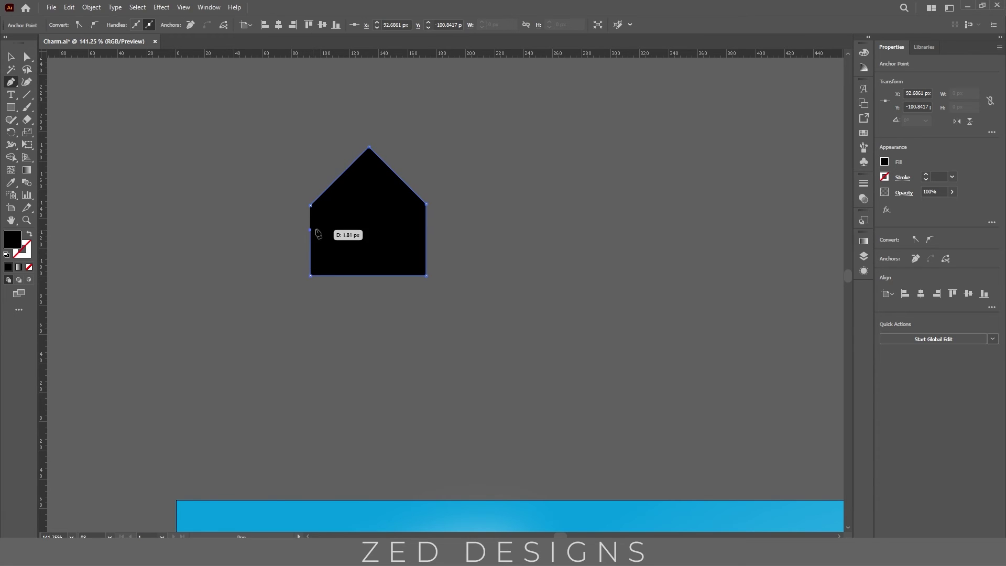
left_click(456, 229)
key("v")
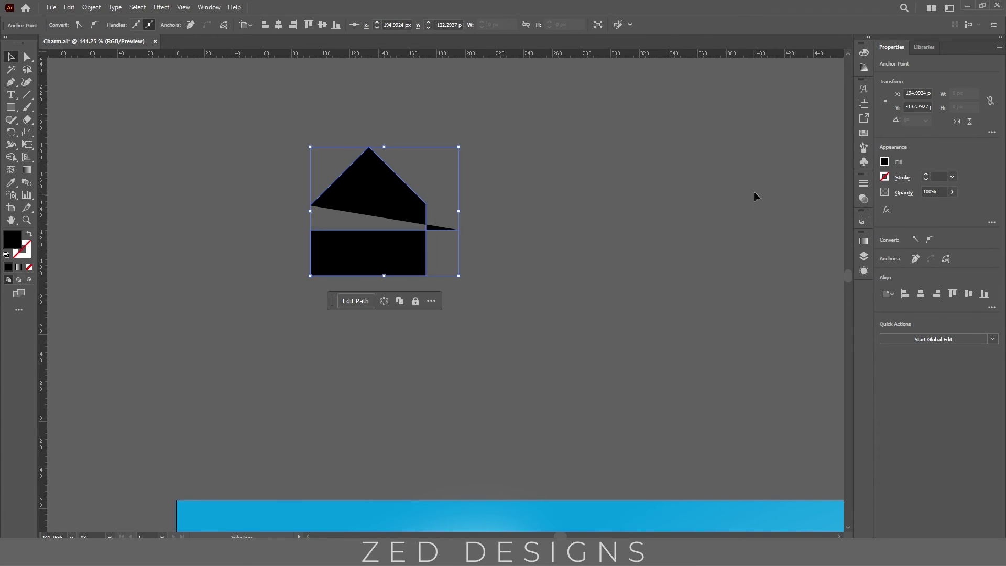
Step: Give the house path an 11 pt white stroke and no fill
left_click(926, 174)
left_click(927, 175)
left_click(927, 175)
left_click(884, 161)
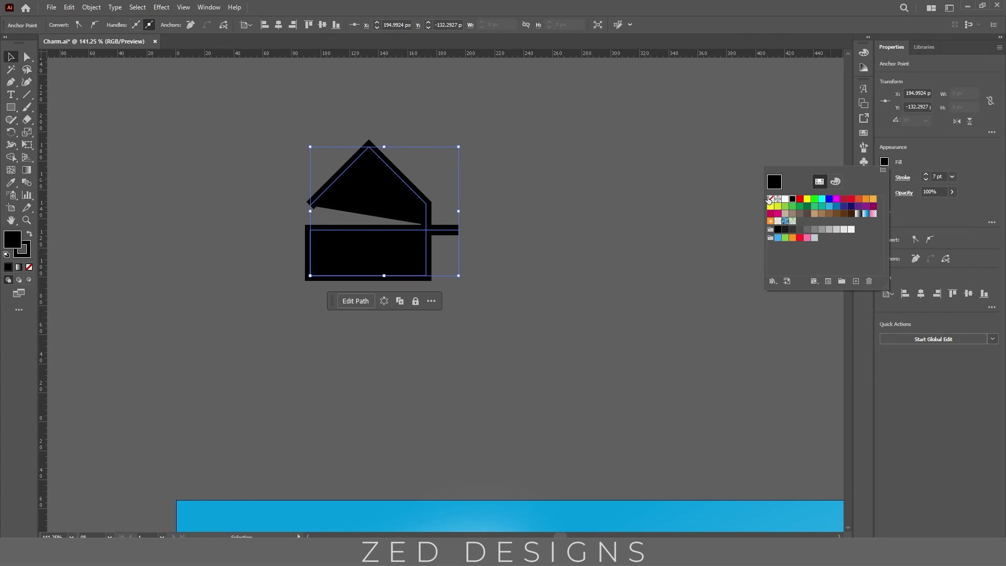
left_click(769, 200)
left_click(927, 175)
left_click(926, 175)
left_click(927, 175)
left_click(926, 175)
left_click(445, 218)
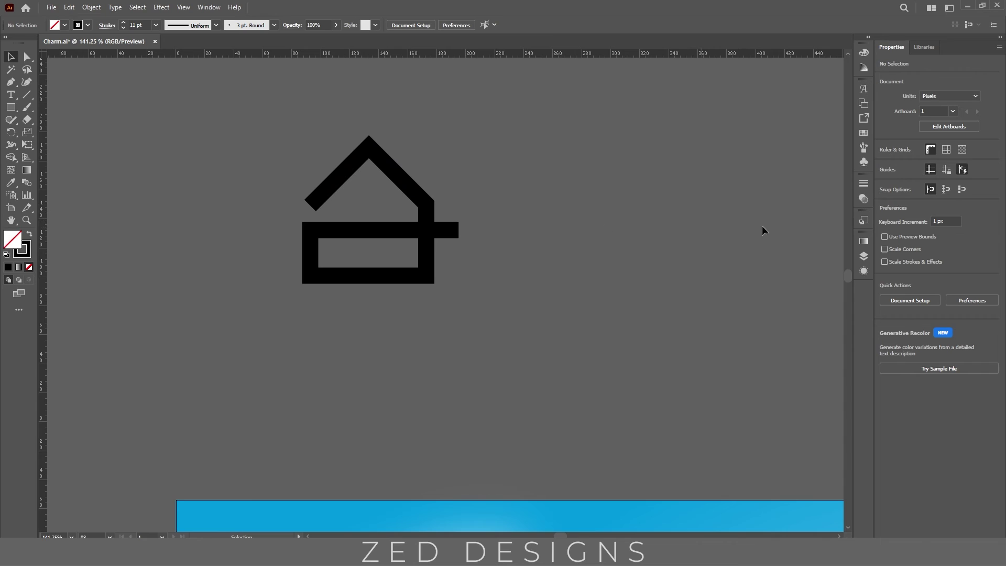
left_click(387, 278)
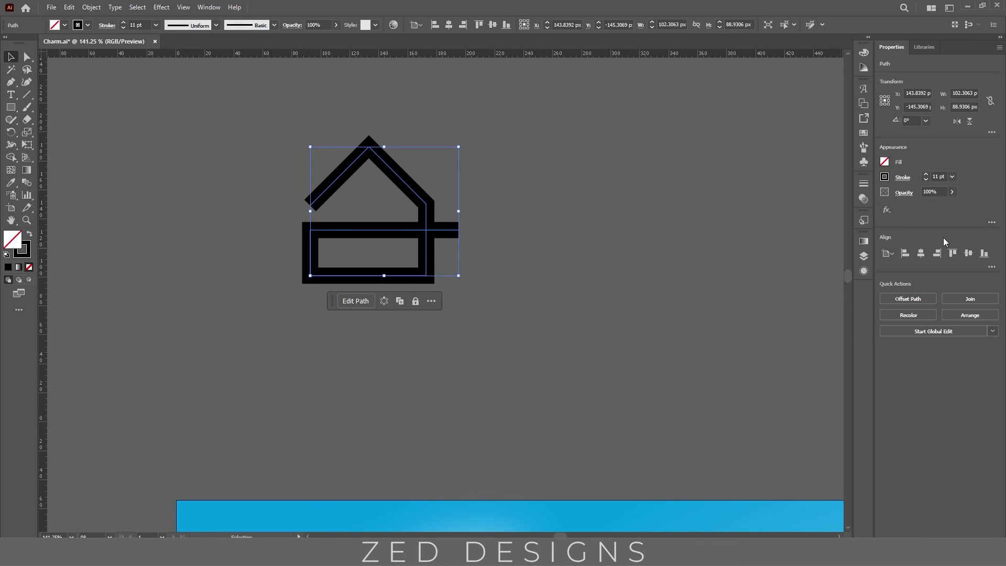
left_click(884, 177)
left_click(784, 216)
left_click(579, 241)
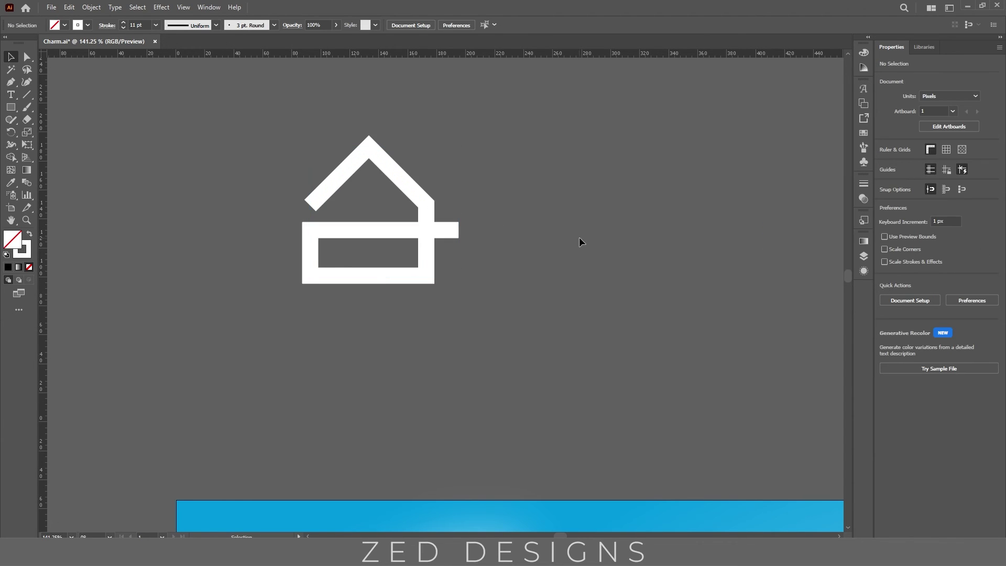
Step: Select the white house outline and copy it from the Edit menu
key("ctrl+a")
left_click(68, 7)
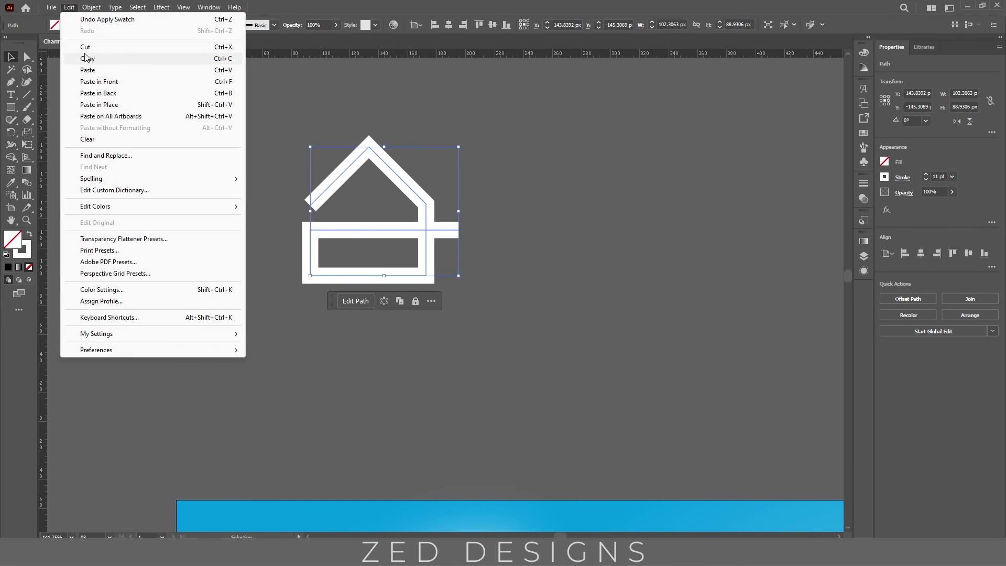
left_click(86, 58)
left_click(69, 6)
left_click(99, 81)
Step: Paste the house into Photoshop as a Smart Object, scale it to about 30%, and place it top-left
key("alt+Tab")
key("ctrl+v")
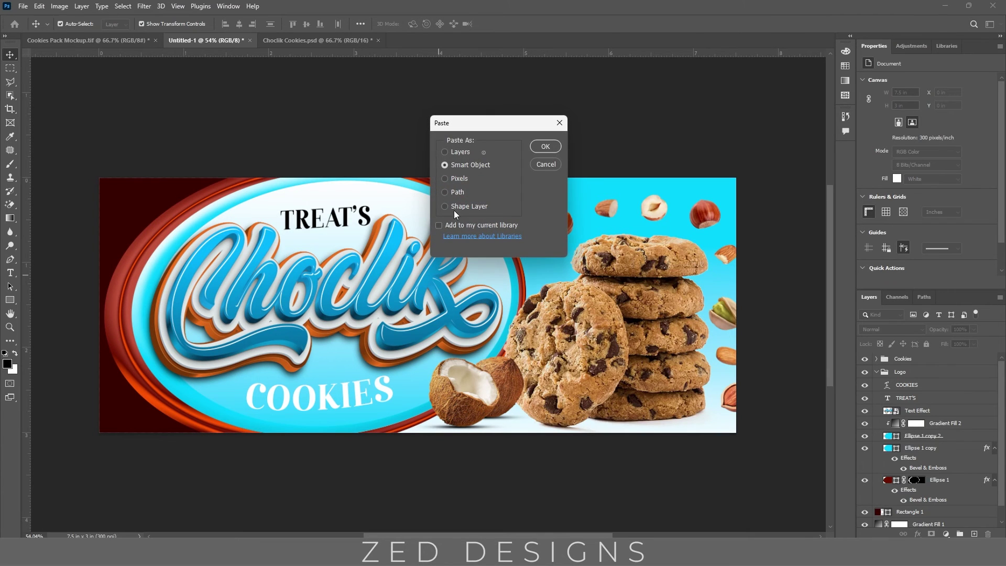
left_click(544, 147)
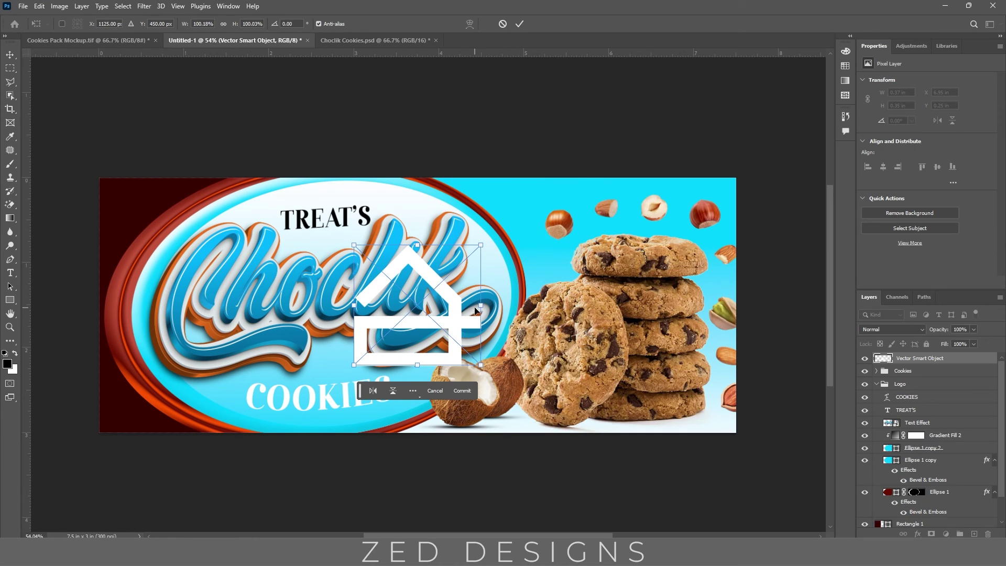
left_click_drag(475, 310, 390, 314)
left_click(519, 23)
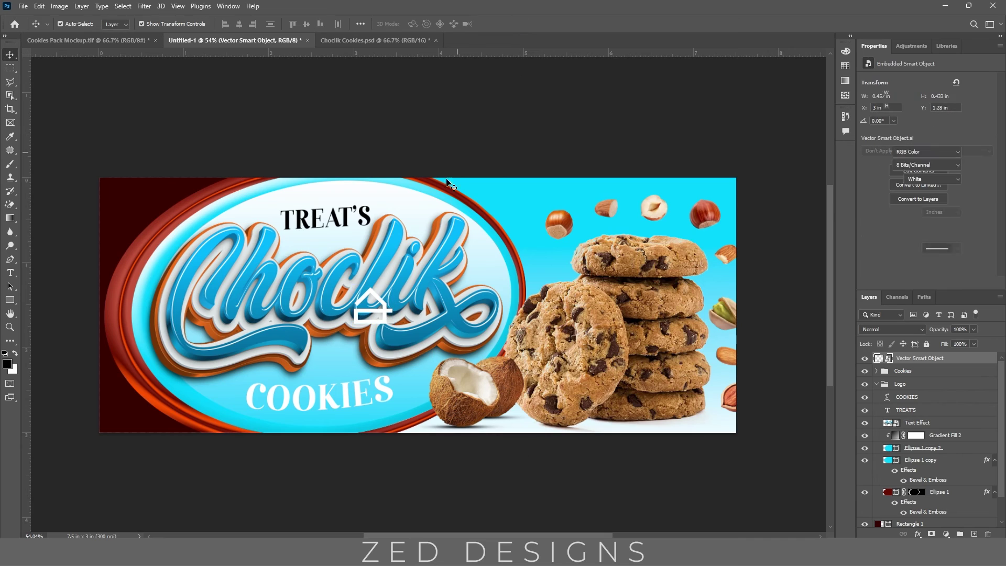
left_click_drag(384, 310, 143, 211)
left_click(186, 141)
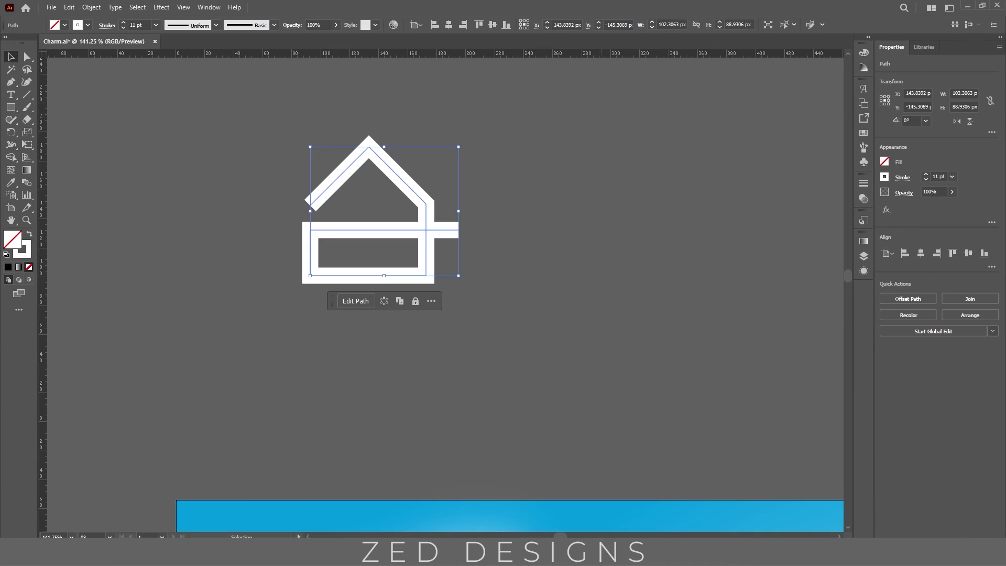
Step: Create a new Illustrator document with rulers shown and draw a square on its artboard
left_click(532, 384)
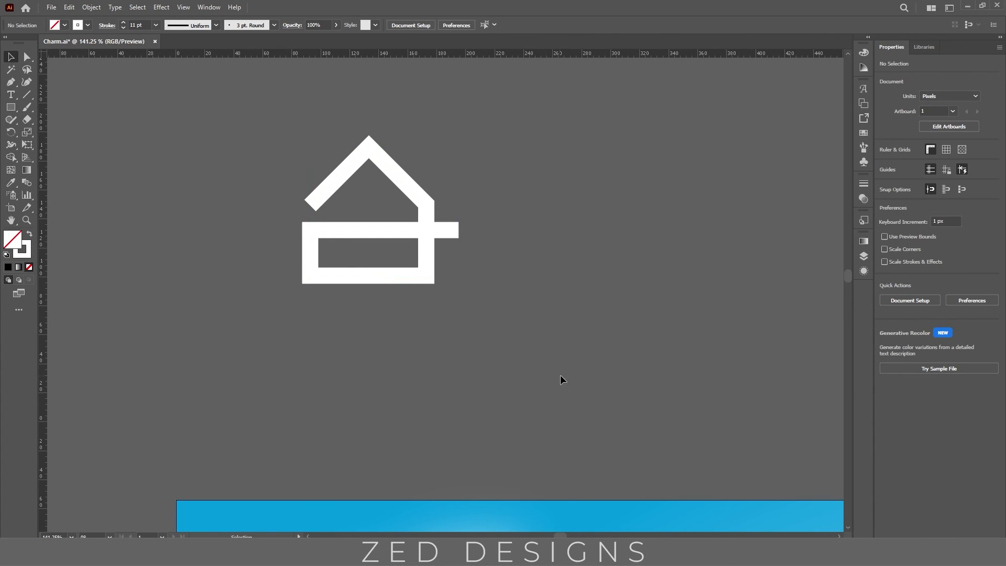
scroll(561, 375, "down", 5)
left_click_drag(558, 385, 260, 138)
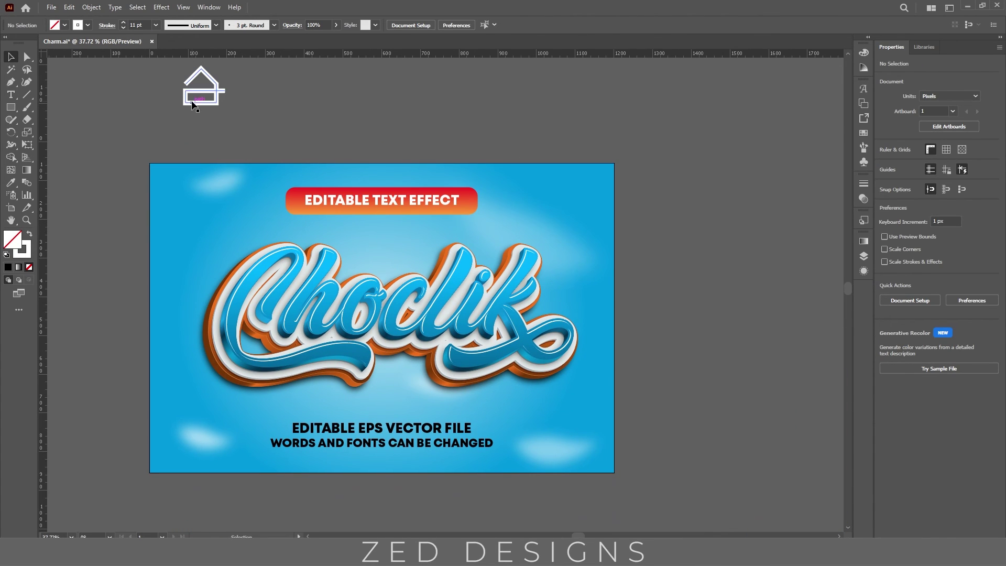
key("ctrl+n")
key("Return")
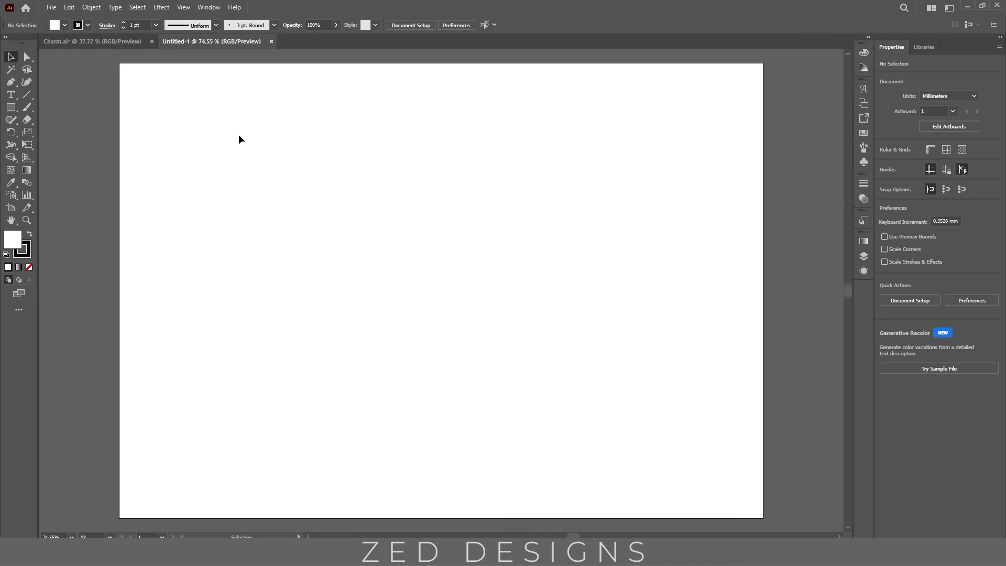
key("ctrl+r")
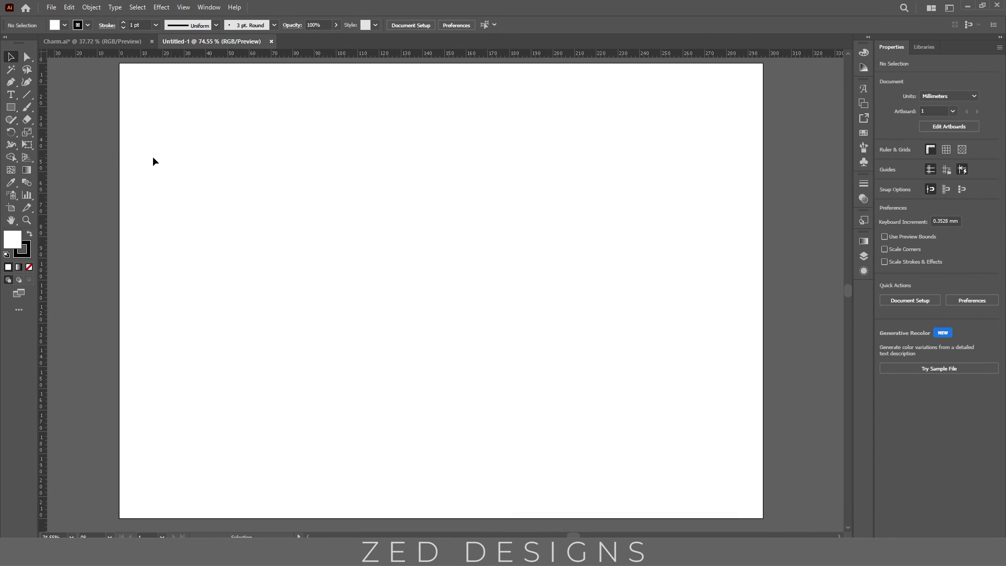
left_click(26, 107)
left_click(15, 108)
left_click_drag(323, 143, 533, 353)
key("v")
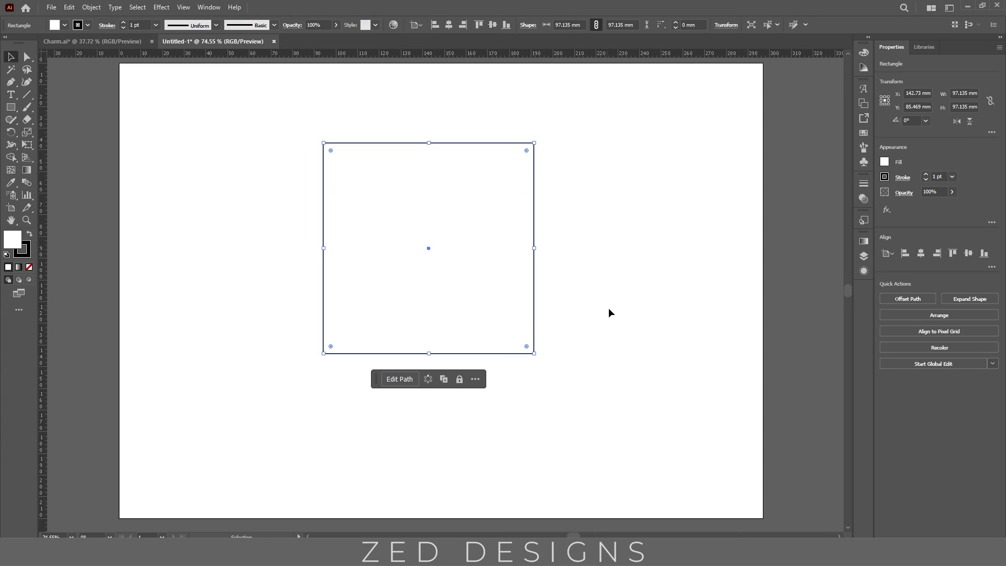
Step: Fill the square with the vertical lines pattern from the Basic Graphics_Lines library
left_click(868, 275)
left_click(803, 293)
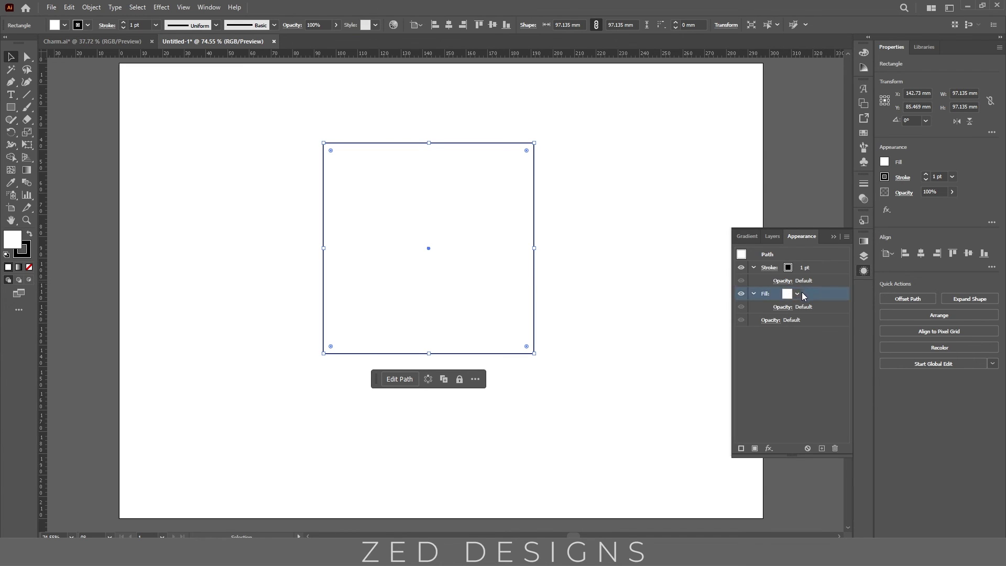
left_click(797, 294)
left_click(795, 304)
mouse_move(896, 277)
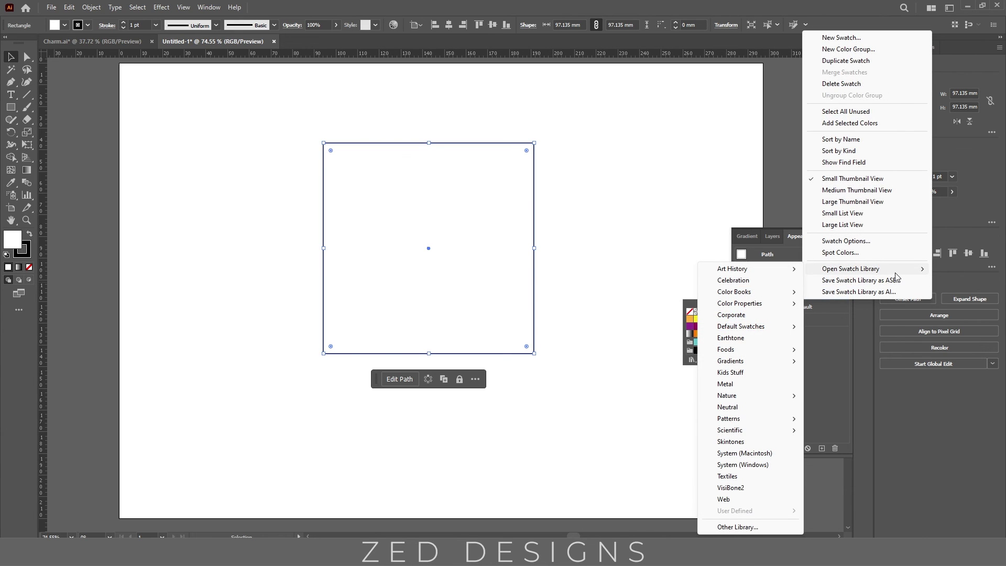
mouse_move(785, 419)
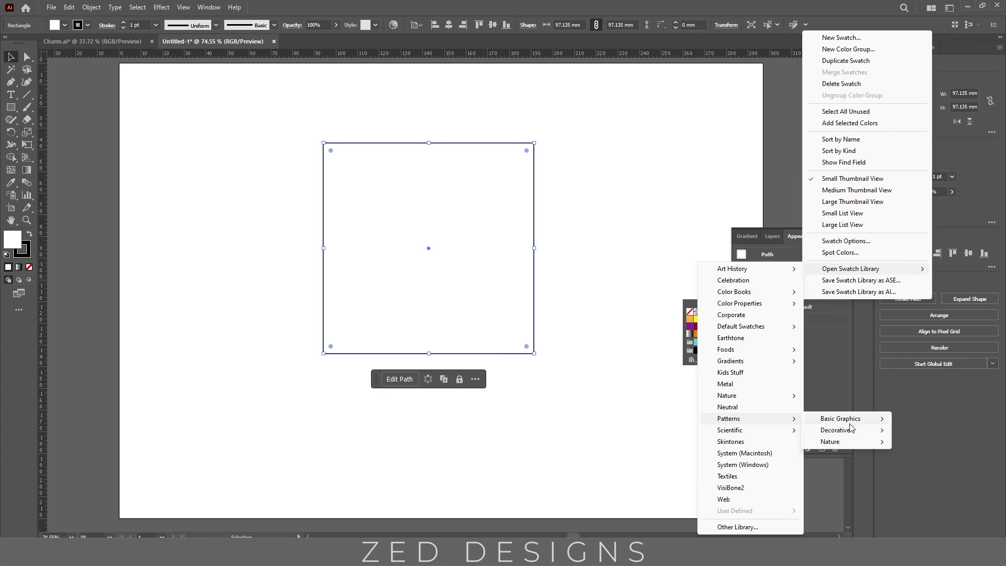
mouse_move(843, 419)
left_click(938, 429)
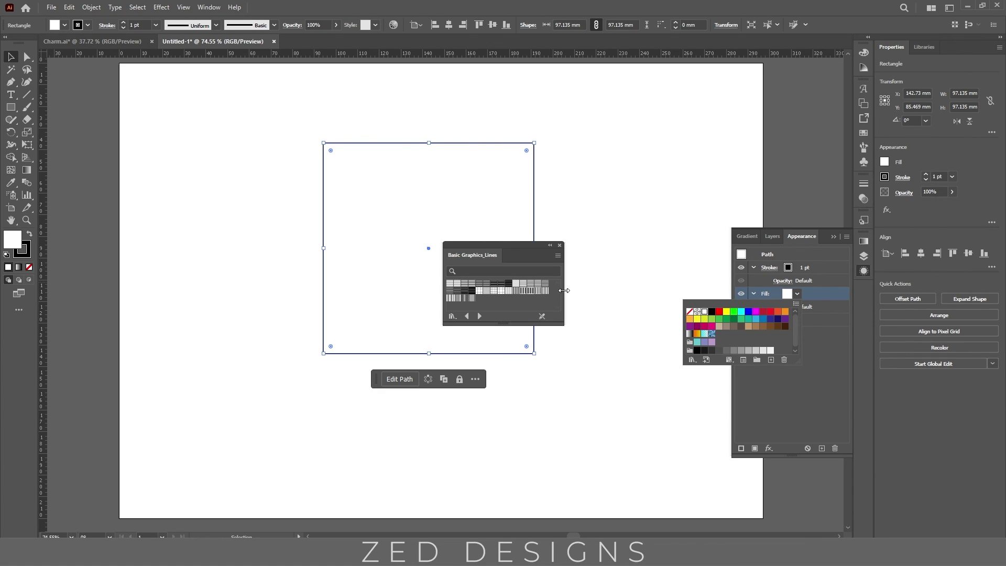
left_click(523, 302)
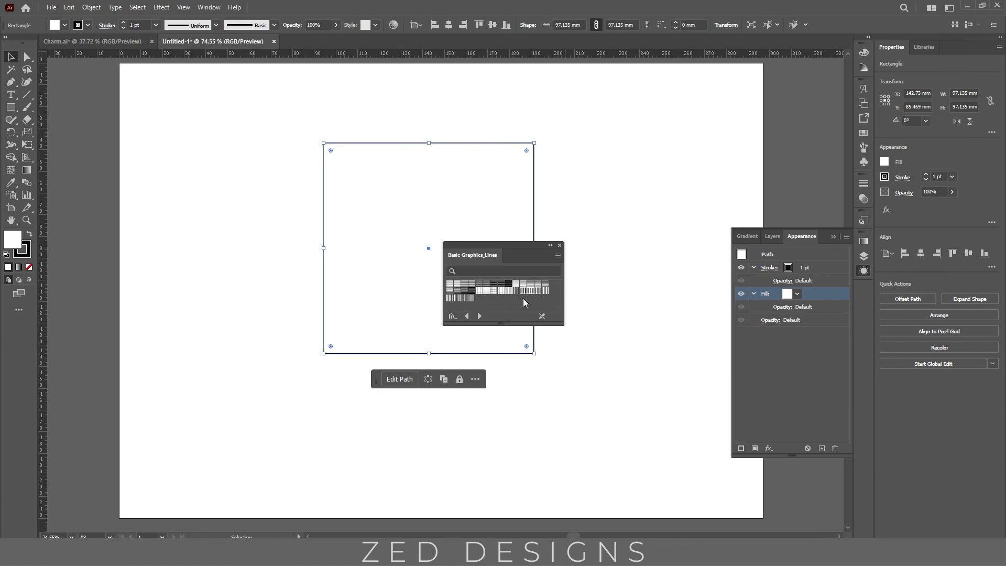
left_click(475, 300)
left_click(559, 245)
left_click(598, 282)
scroll(416, 265, "down", 2)
left_click(404, 254)
Step: Remove the striped square's stroke and enlarge it
left_click(808, 269)
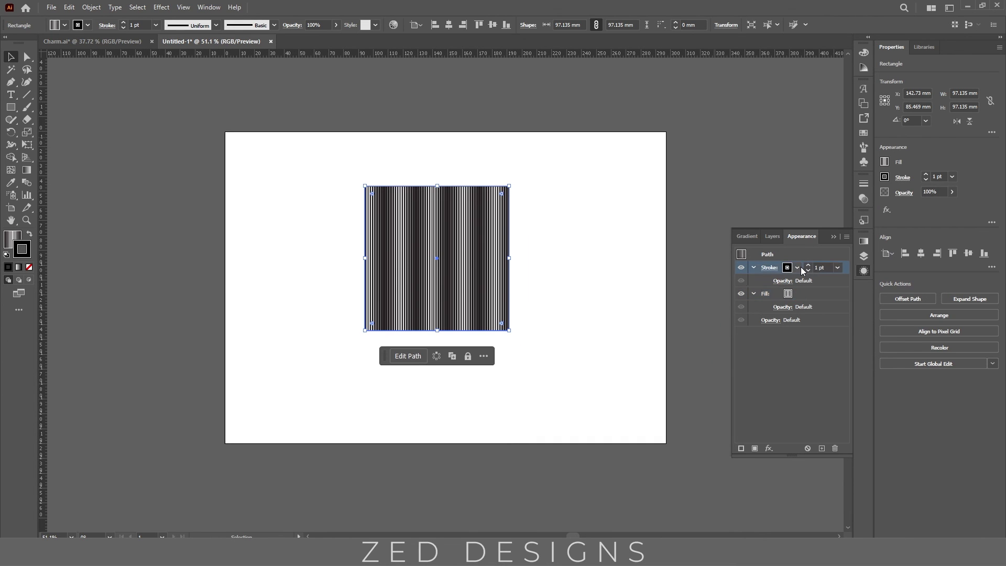
left_click(787, 267)
left_click(690, 285)
left_click(696, 215)
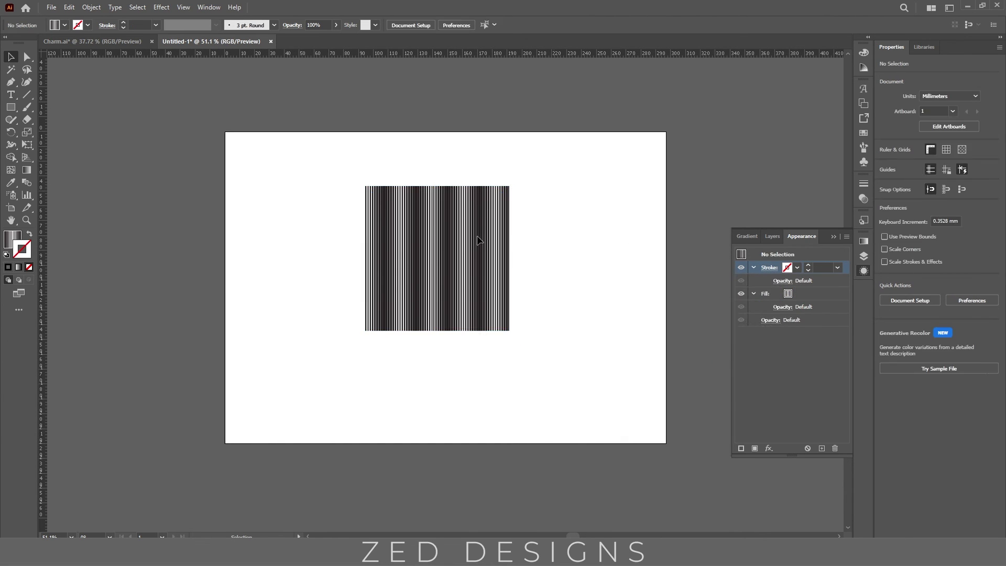
left_click(455, 236)
left_click_drag(509, 258, 675, 262)
Step: Copy the striped square and switch back to the Photoshop cookie label
left_click(68, 7)
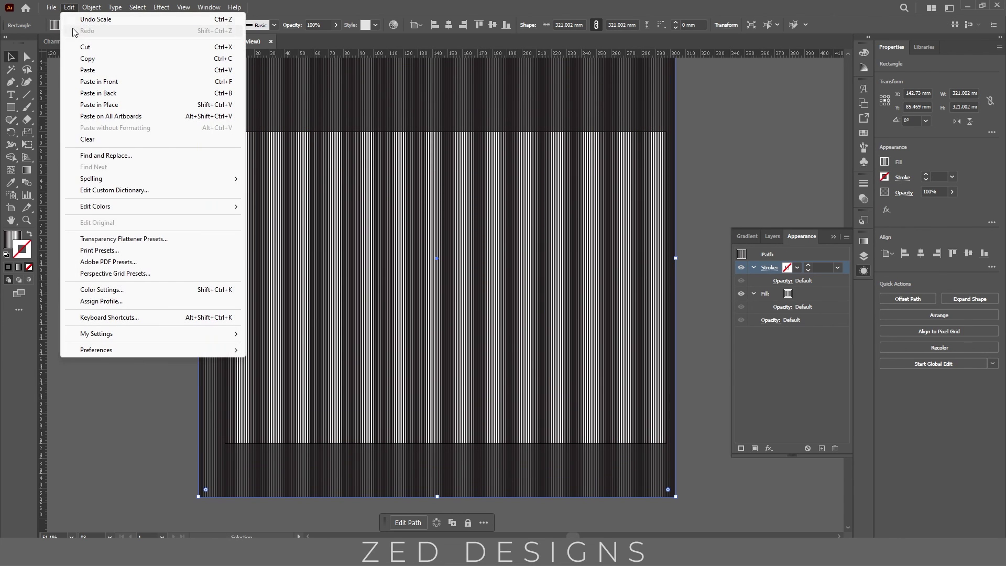
left_click(88, 59)
left_click(69, 7)
left_click(88, 58)
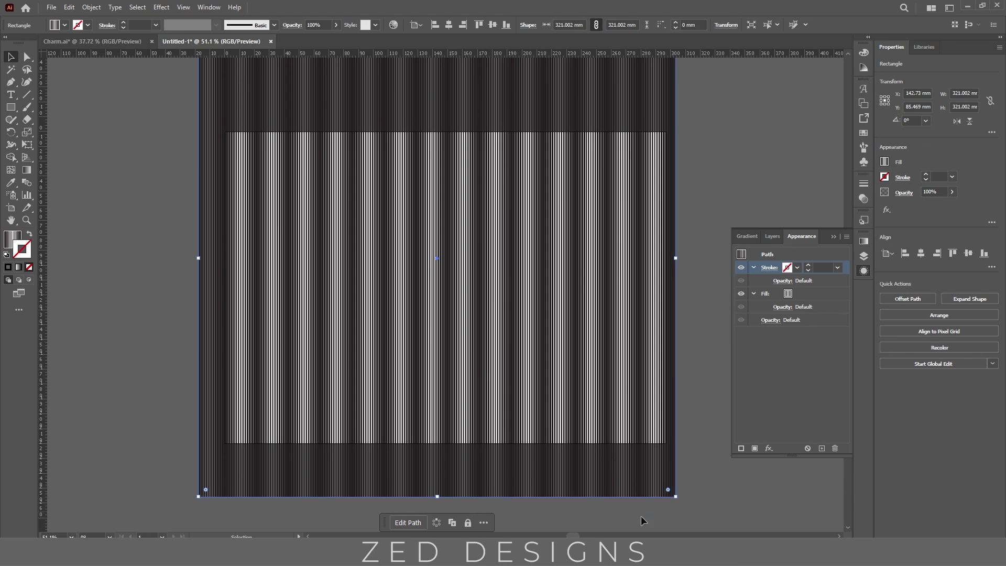
key("alt+Tab")
Step: Paste the line pattern as a smart object and scale it to cover the label
key("ctrl+v")
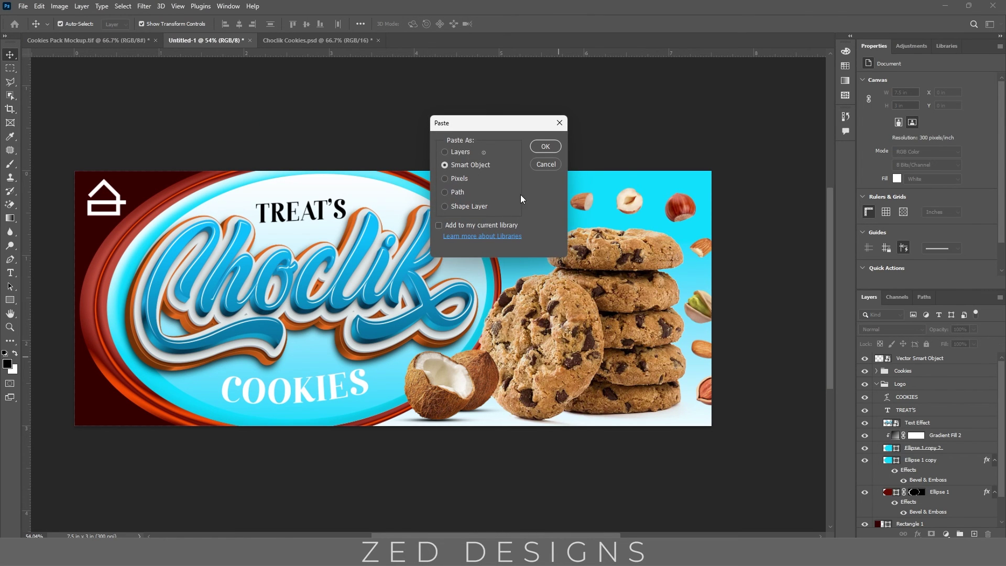
left_click(545, 145)
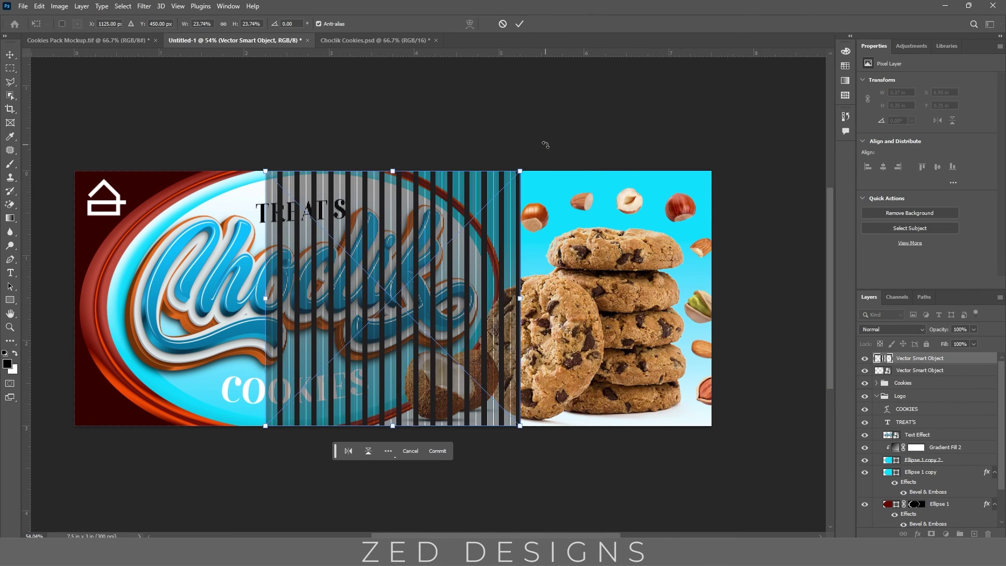
left_click_drag(520, 298, 739, 298)
left_click(519, 24)
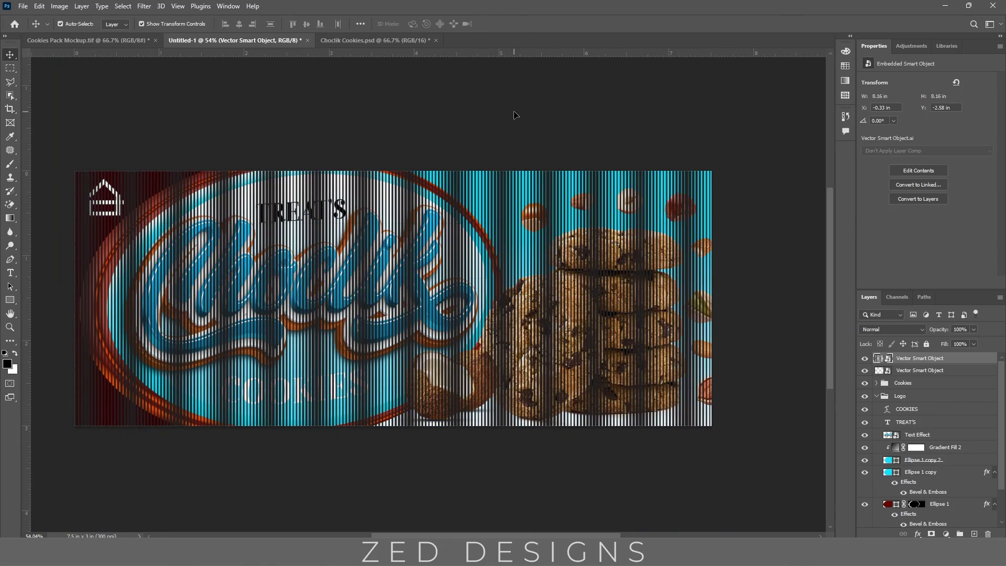
left_click_drag(511, 112, 617, 227)
scroll(617, 227, "down", 10)
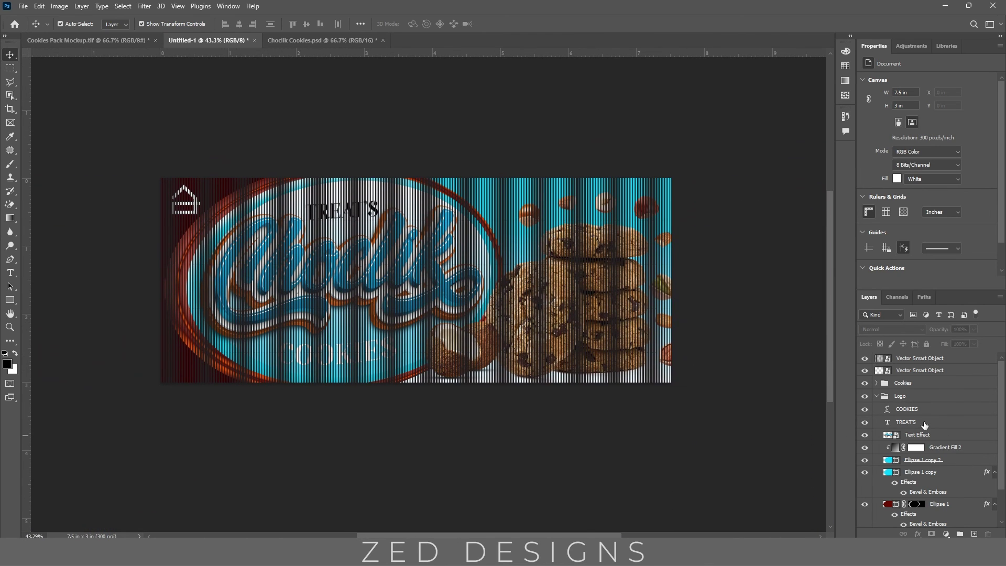
Step: Move the stripes layer down so it sits just above Gradient Fill 1
left_click(921, 360)
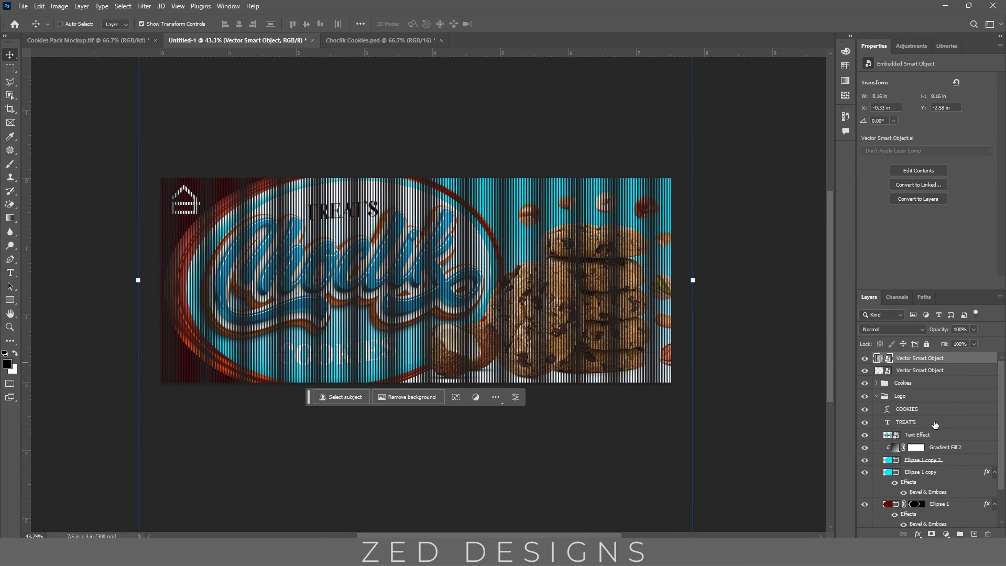
key("ctrl+shift+bracketleft")
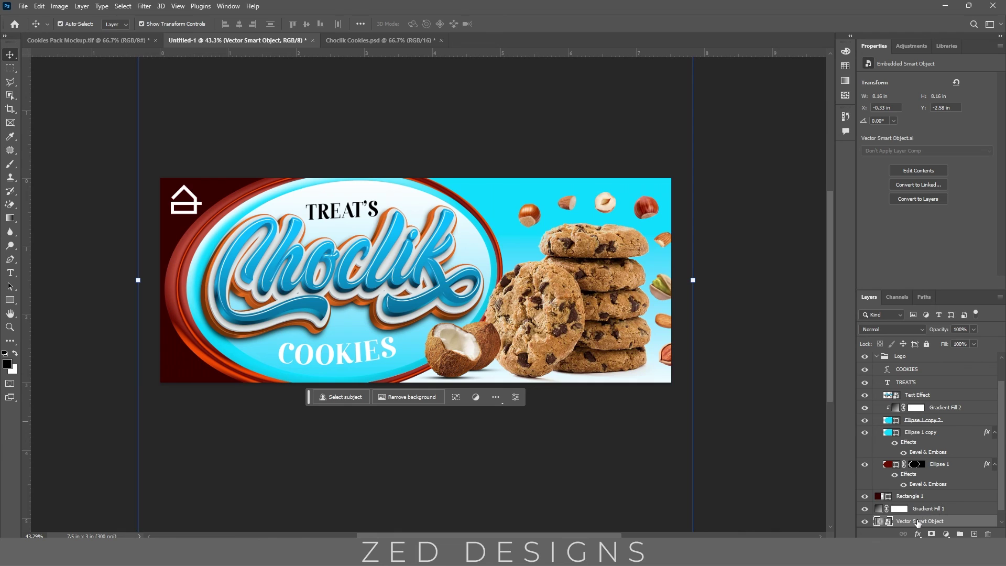
left_click_drag(917, 523, 918, 509)
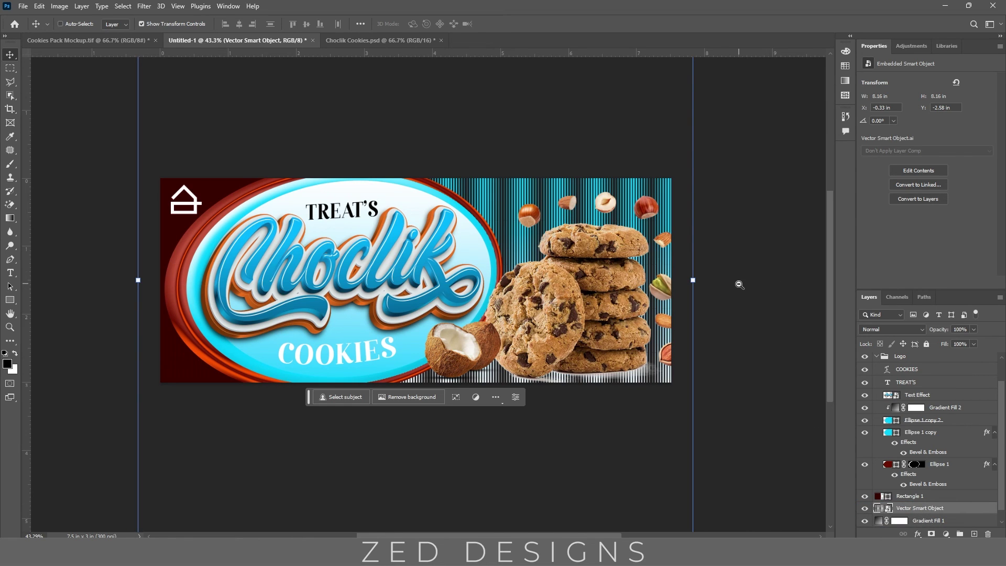
scroll(738, 285, "down", 5)
Step: Rotate the stripes about 23.7° so they run diagonally
left_click(702, 184, "ctrl")
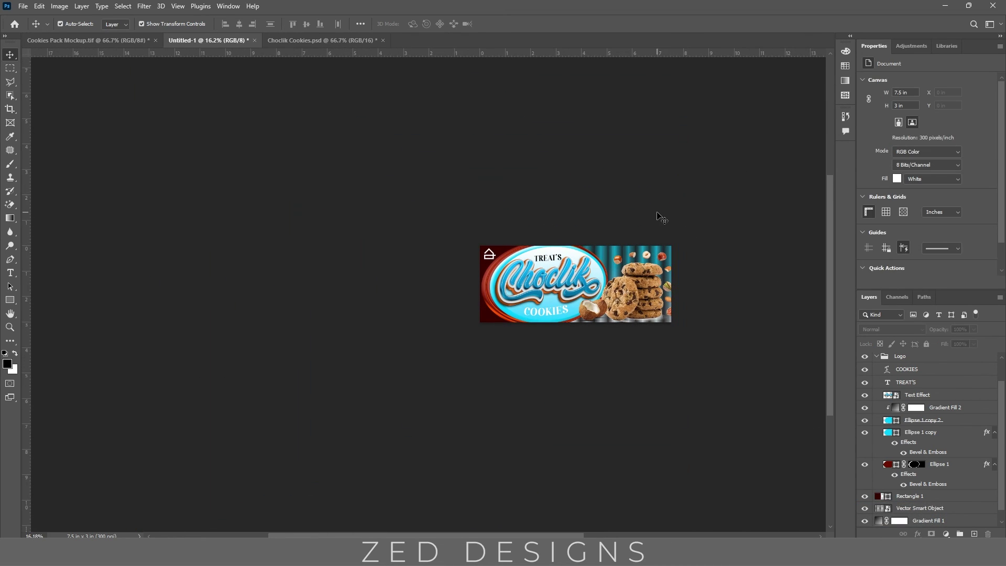
left_click(618, 258)
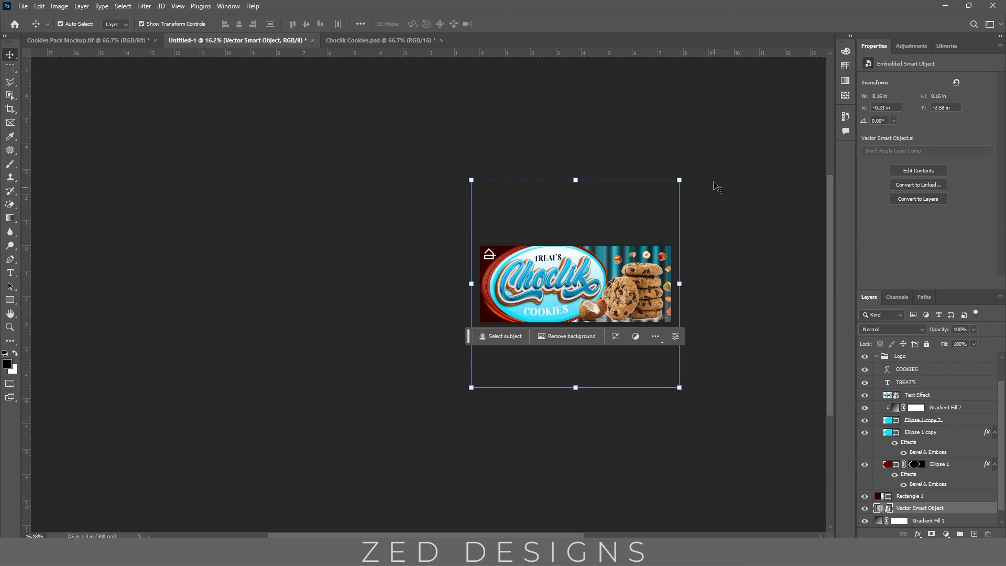
left_click_drag(684, 169, 710, 229)
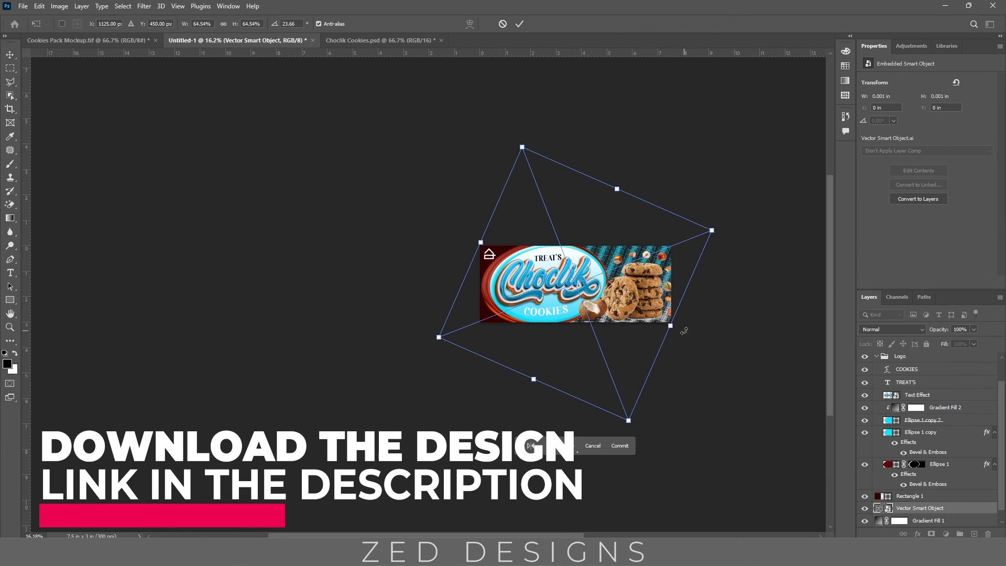
key("Escape")
left_click(747, 355)
scroll(690, 330, "up", 3)
scroll(690, 330, "up", 5)
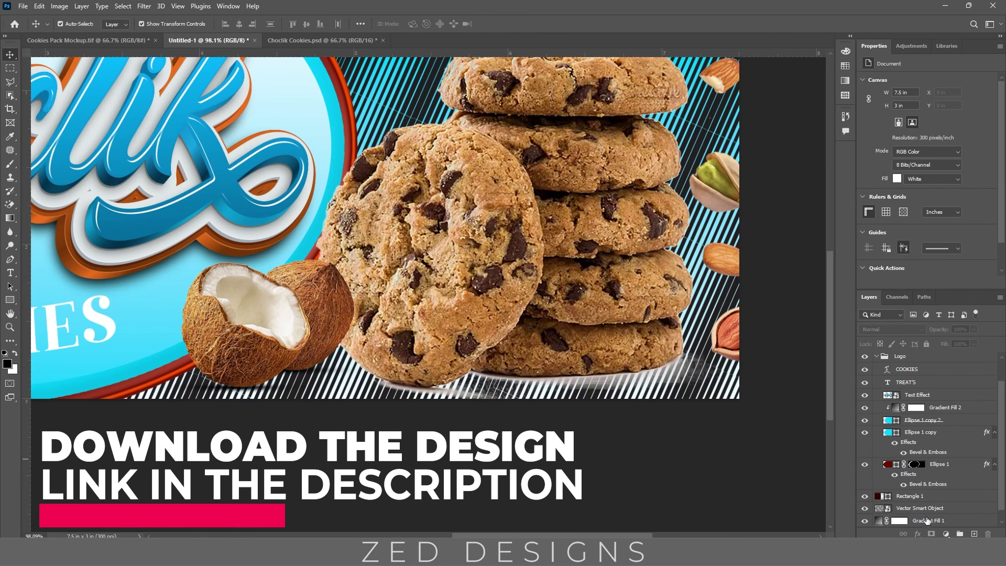
Step: Set the stripes layer's blend mode to Color Dodge
left_click(922, 508)
left_click(896, 333)
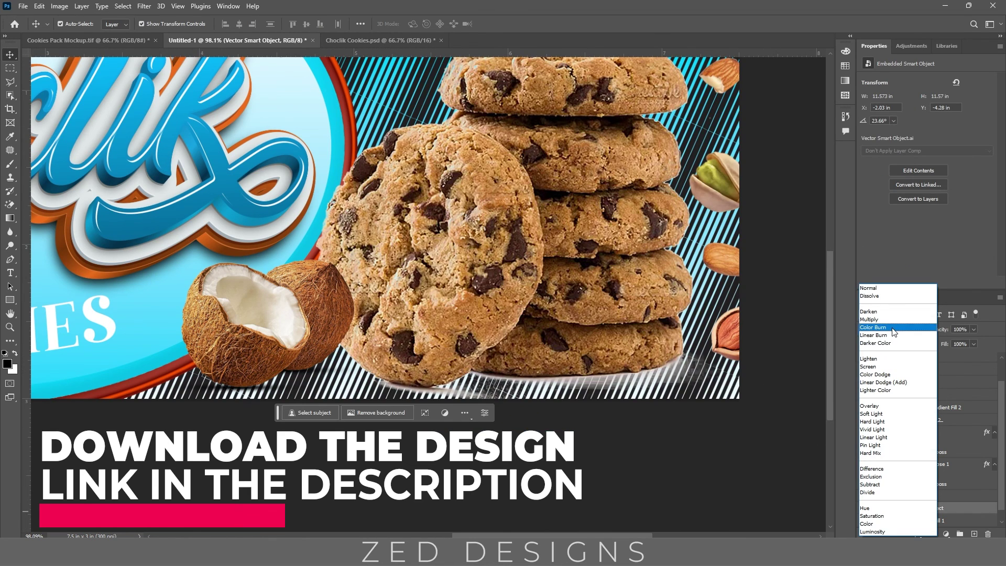
left_click(877, 375)
left_click(721, 424)
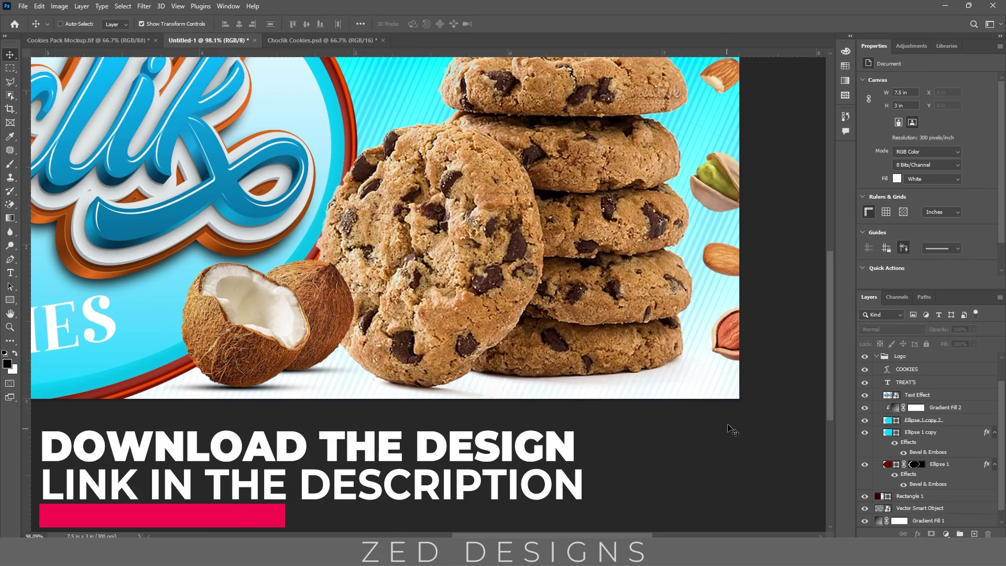
scroll(603, 331, "down", 4)
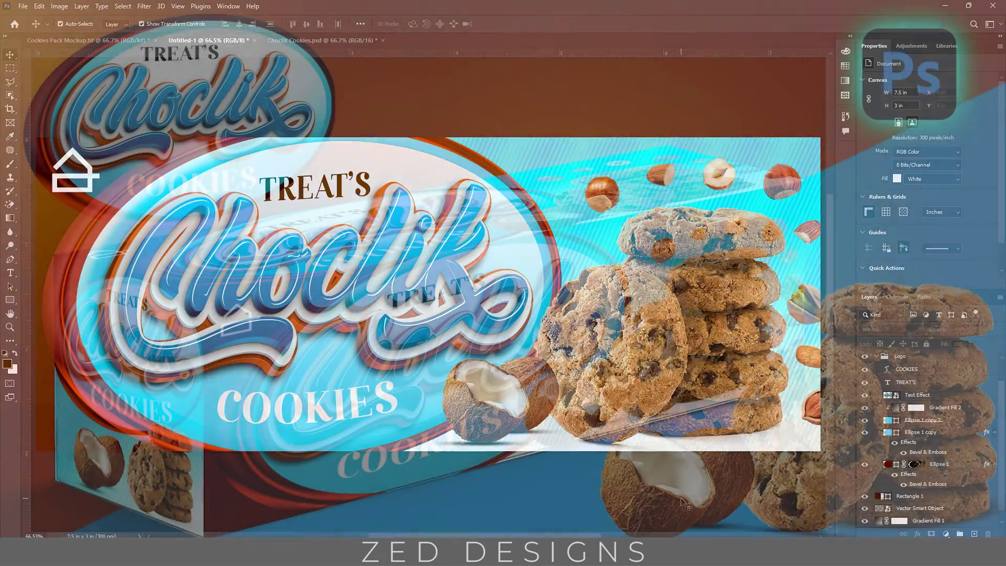